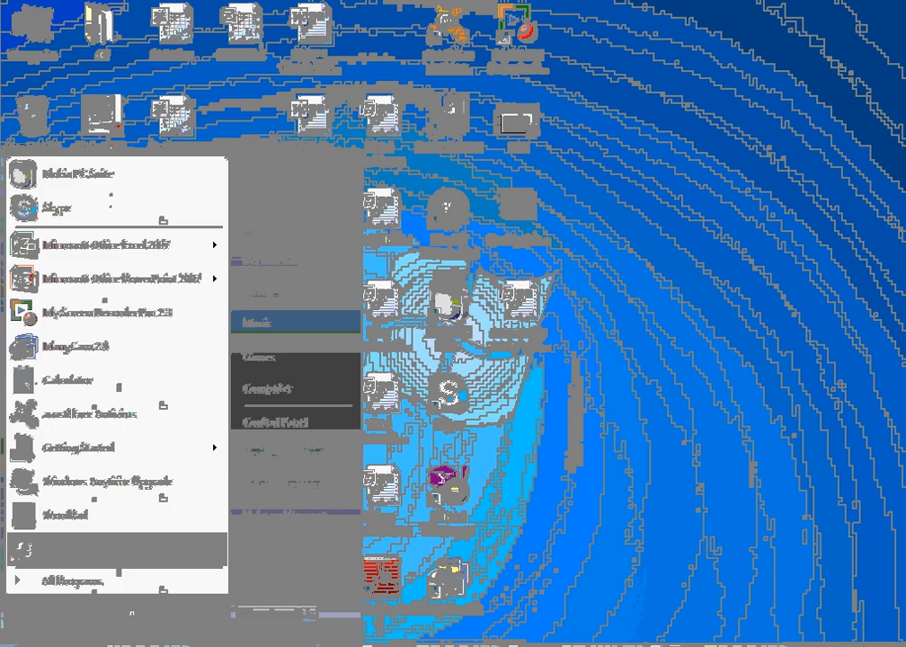
- Open Microsoft Office Excel 2007 and save the new blank workbook to the Desktop as marks
{"action": "left_click", "coordinate": [82, 245]}
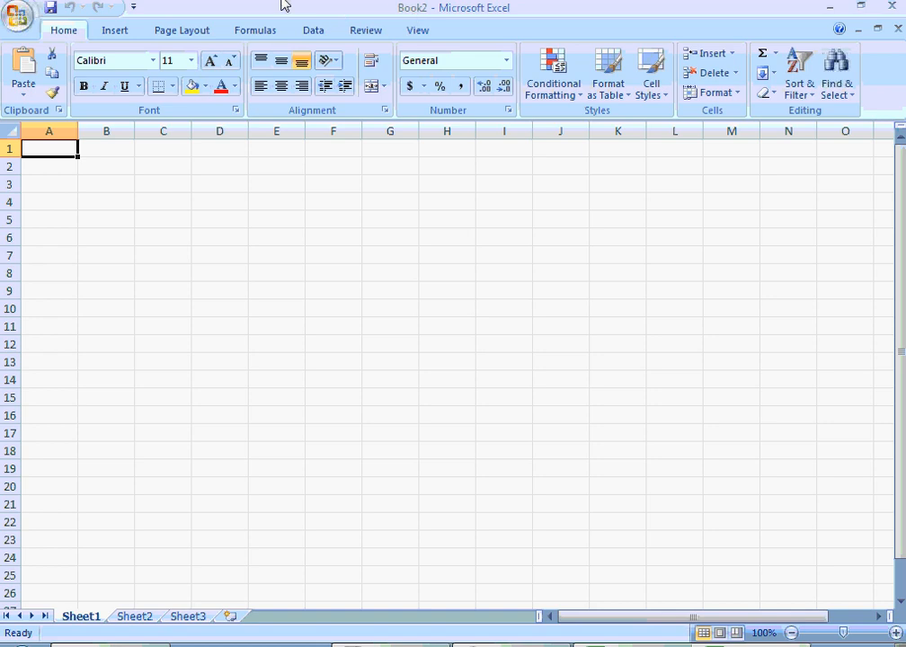
{"action": "left_click", "coordinate": [50, 11]}
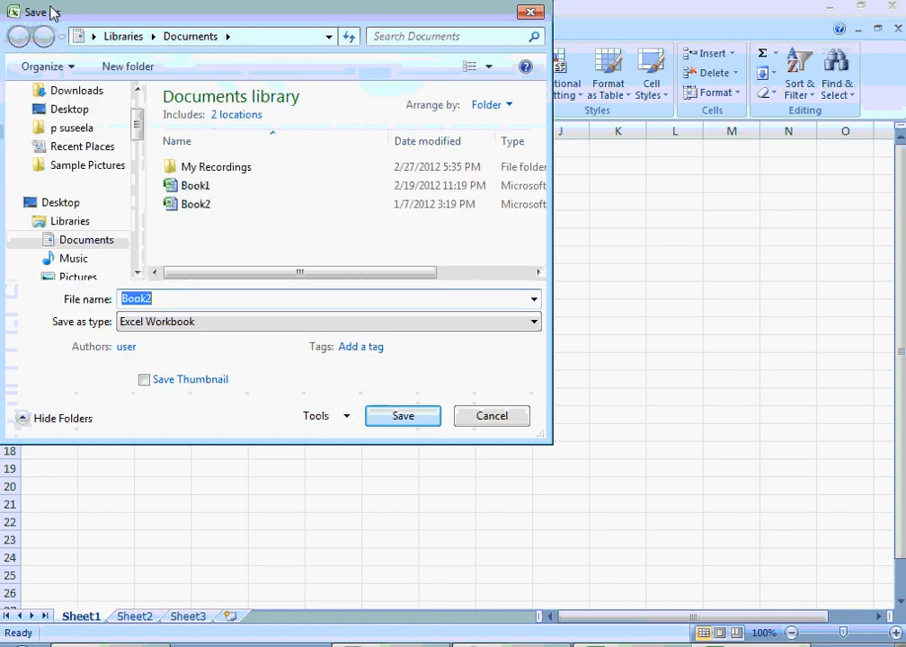
{"action": "type", "text": "a"}
{"action": "key", "text": "BackSpace"}
{"action": "type", "text": "marks"}
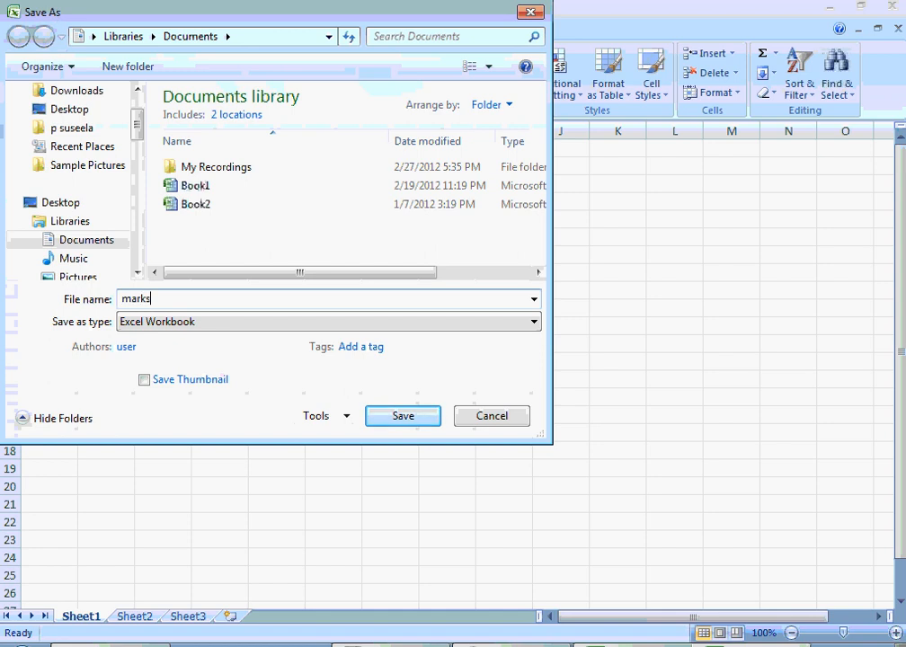
{"action": "left_click", "coordinate": [56, 108]}
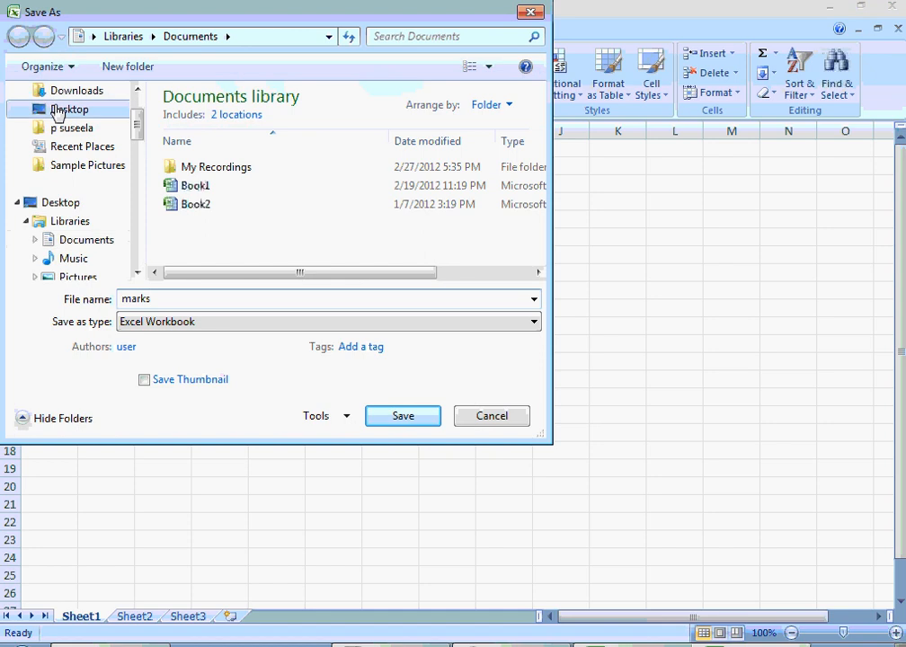
{"action": "left_click", "coordinate": [402, 417]}
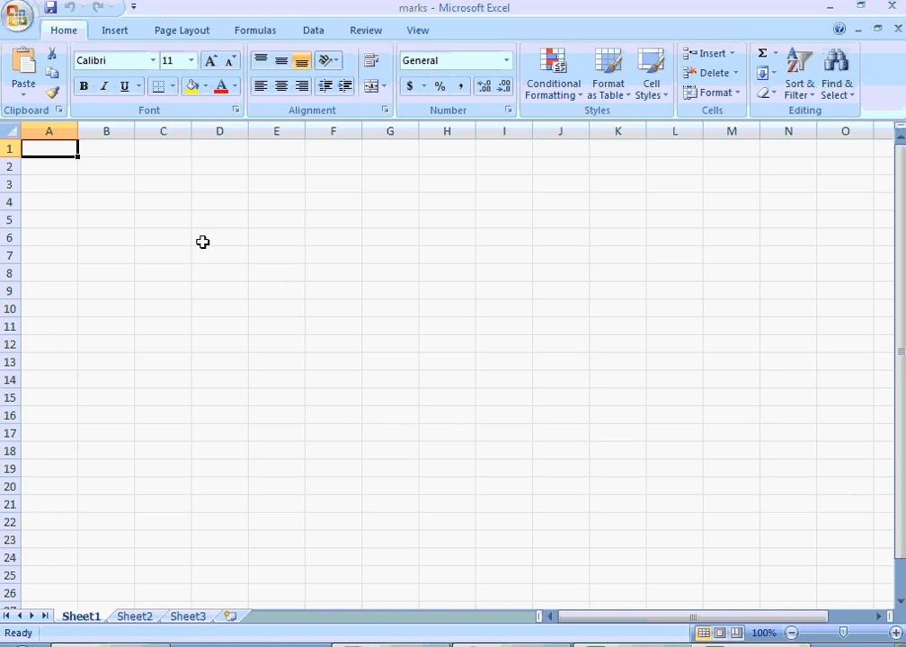
{"action": "left_click", "coordinate": [345, 252]}
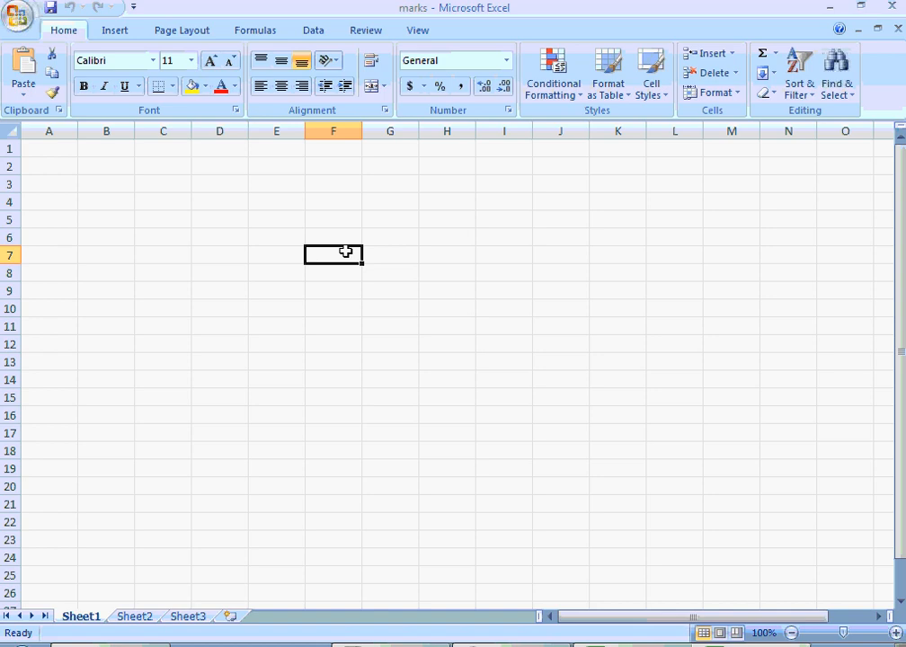
{"action": "key", "text": "Up"}
{"action": "key", "text": "Up"}
{"action": "key", "text": "Up"}
{"action": "key", "text": "Up"}
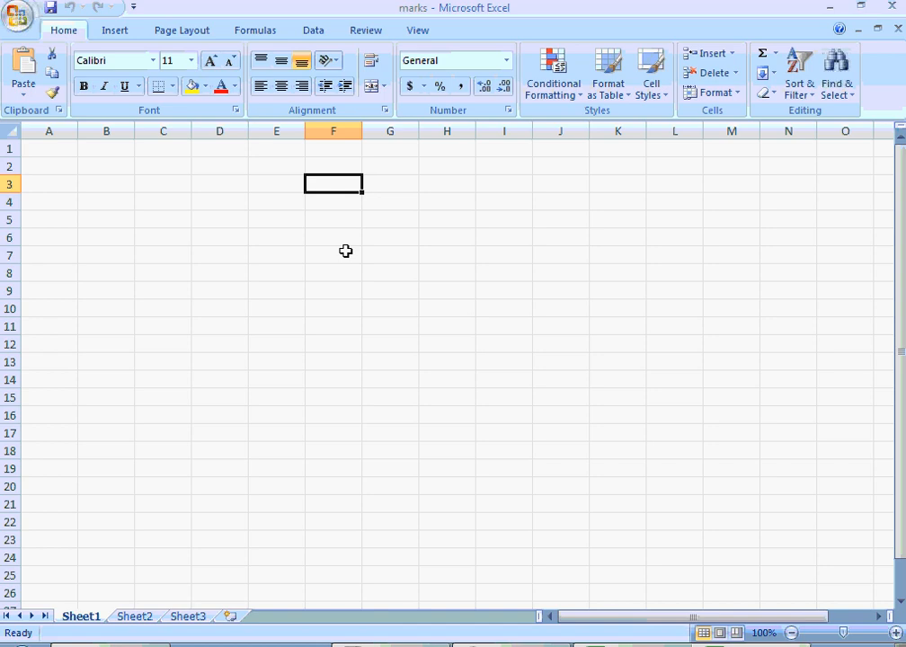
{"action": "key", "text": "Left"}
{"action": "key", "text": "Left"}
{"action": "key", "text": "Left"}
{"action": "key", "text": "Left"}
{"action": "key", "text": "Left"}
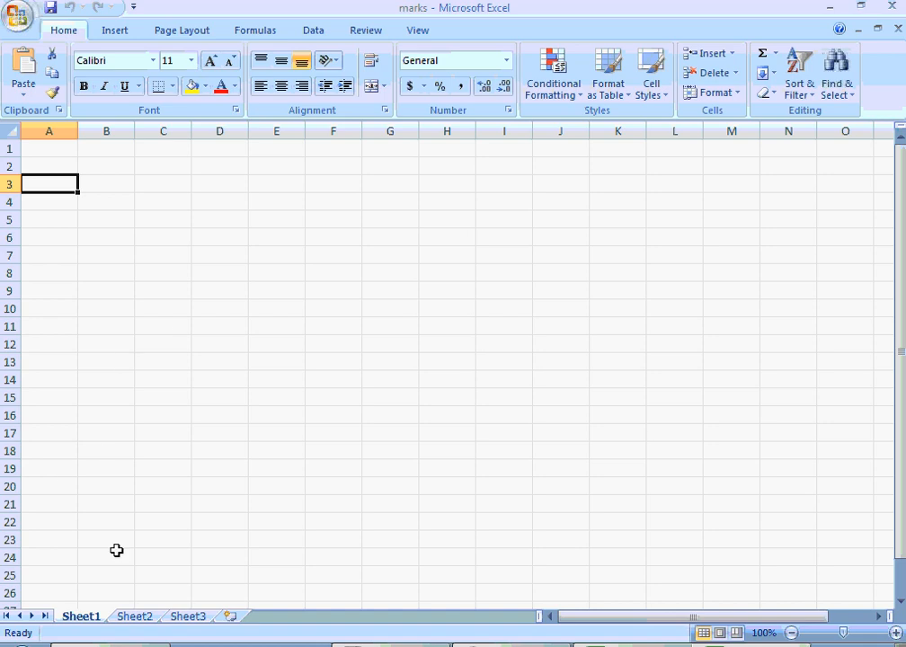
- Add three new worksheets after Sheet3 and return to Sheet1
{"action": "left_click", "coordinate": [133, 618]}
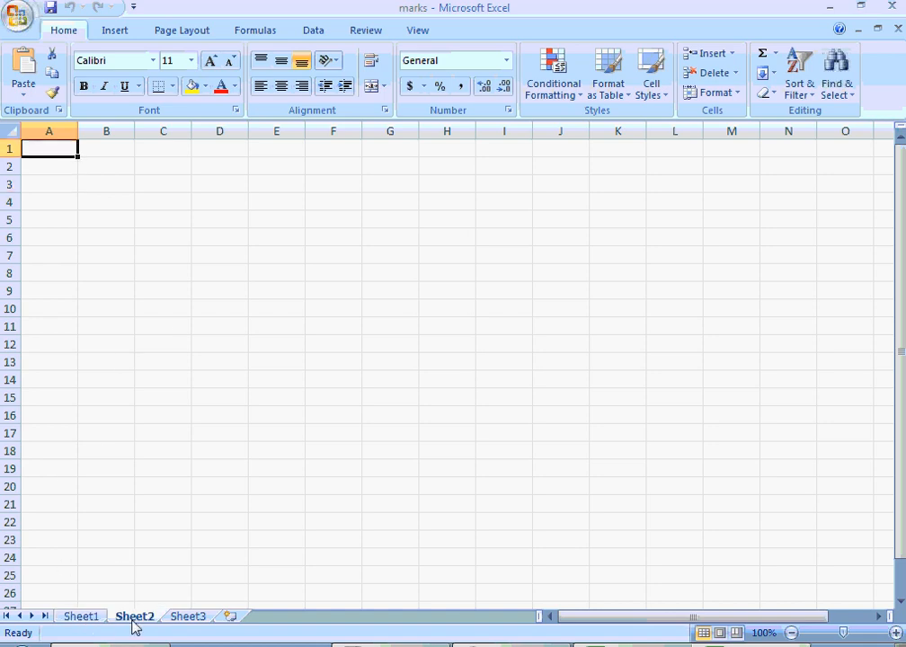
{"action": "left_click", "coordinate": [202, 620]}
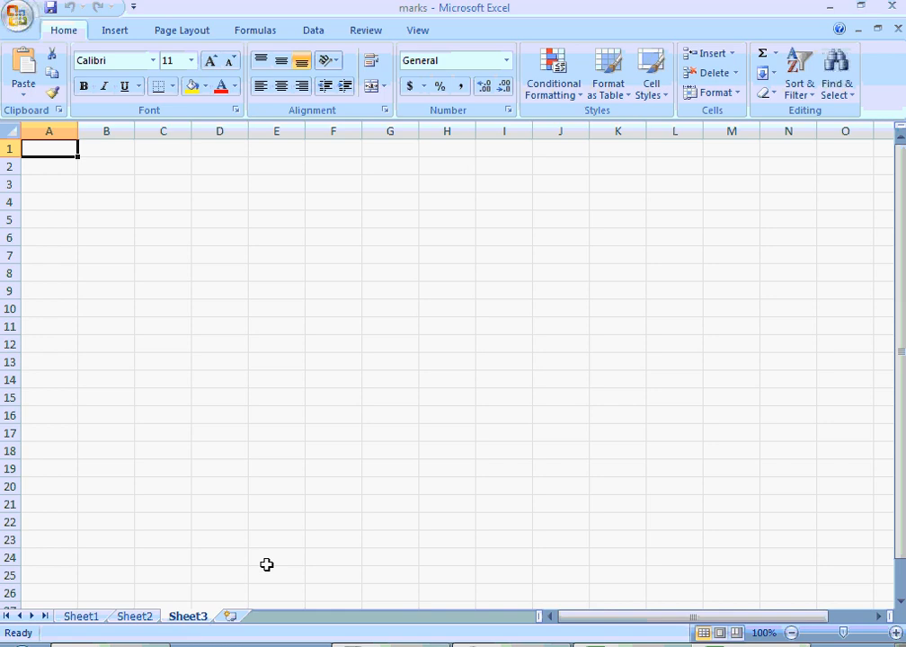
{"action": "left_click", "coordinate": [231, 620]}
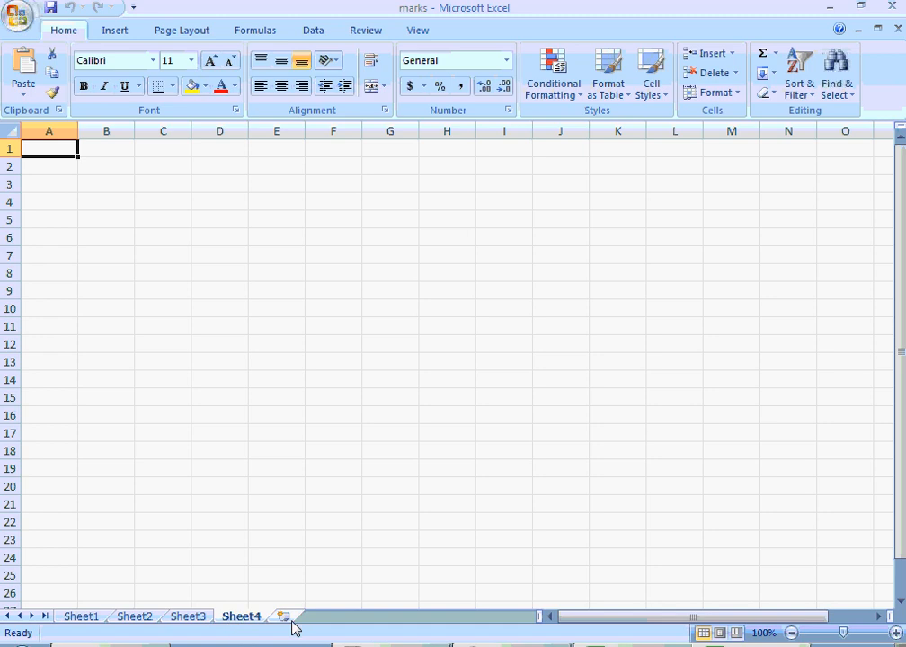
{"action": "key", "text": "shift+F11"}
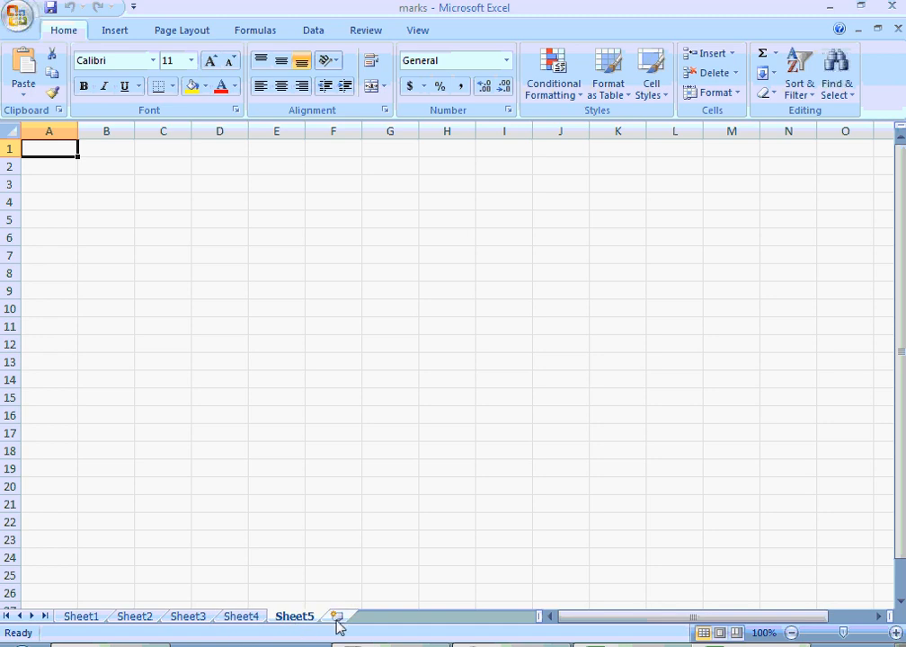
{"action": "key", "text": "shift+F11"}
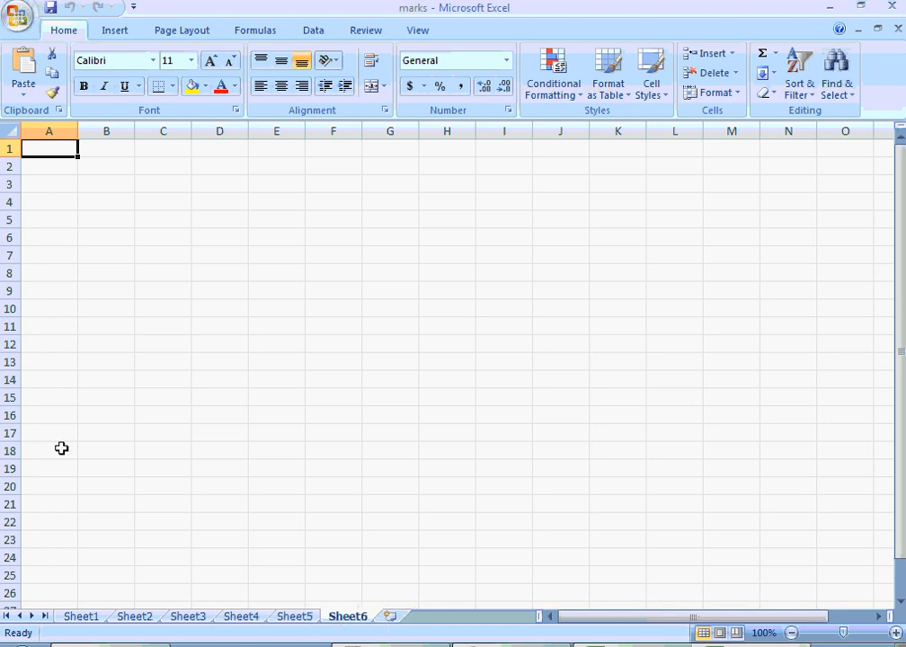
{"action": "left_click", "coordinate": [82, 616]}
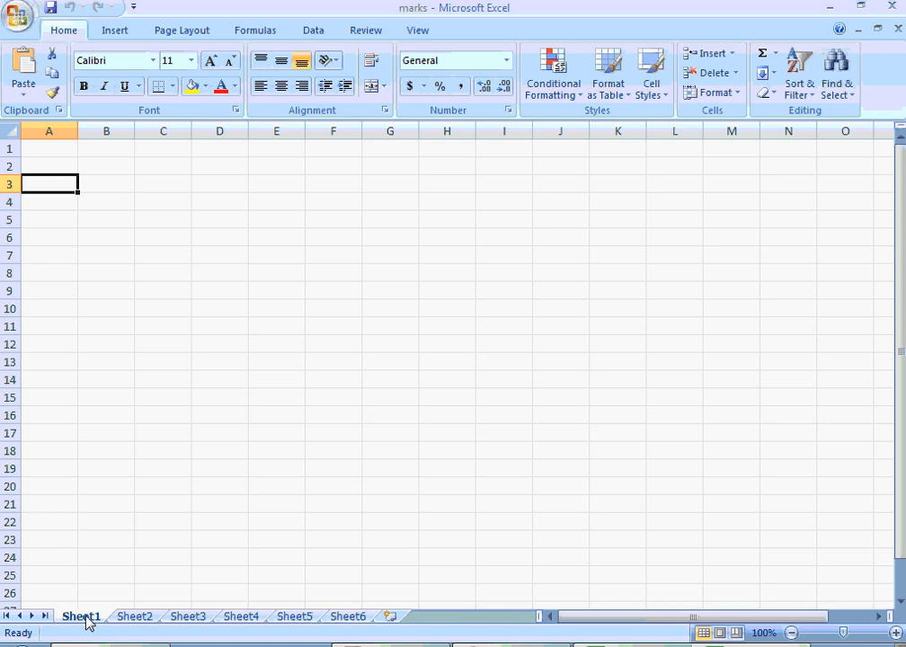
{"action": "key", "text": "ctrl+Home"}
{"action": "key", "text": "Down"}
{"action": "key", "text": "Down"}
{"action": "left_click", "coordinate": [257, 418]}
{"action": "key", "text": "Left"}
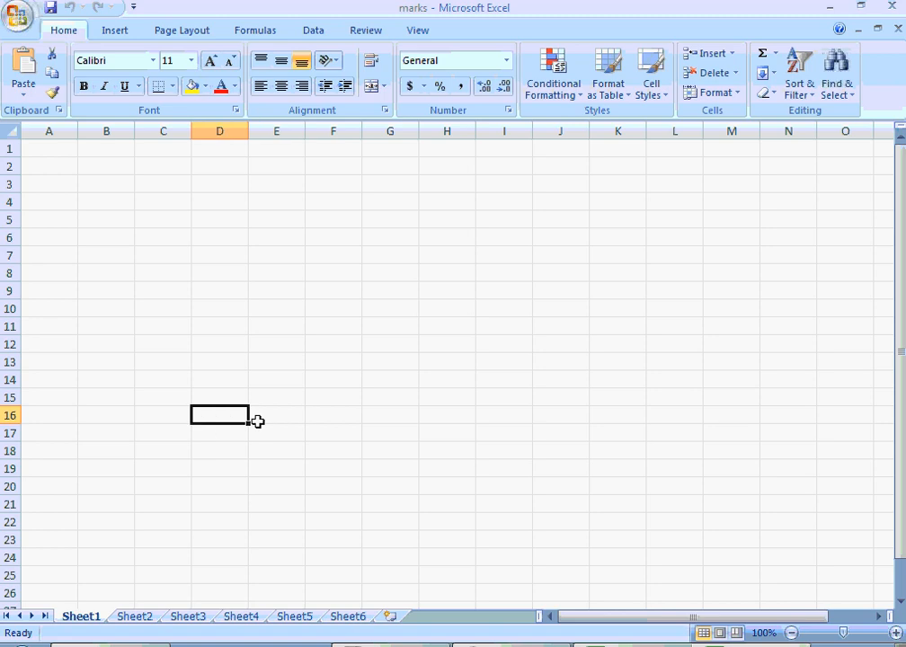
{"action": "key", "text": "Up"}
{"action": "key", "text": "Up"}
{"action": "key", "text": "Up"}
{"action": "key", "text": "Up"}
{"action": "key", "text": "Up"}
{"action": "key", "text": "Up"}
{"action": "key", "text": "Up"}
{"action": "key", "text": "Up"}
{"action": "key", "text": "Up"}
{"action": "key", "text": "Up"}
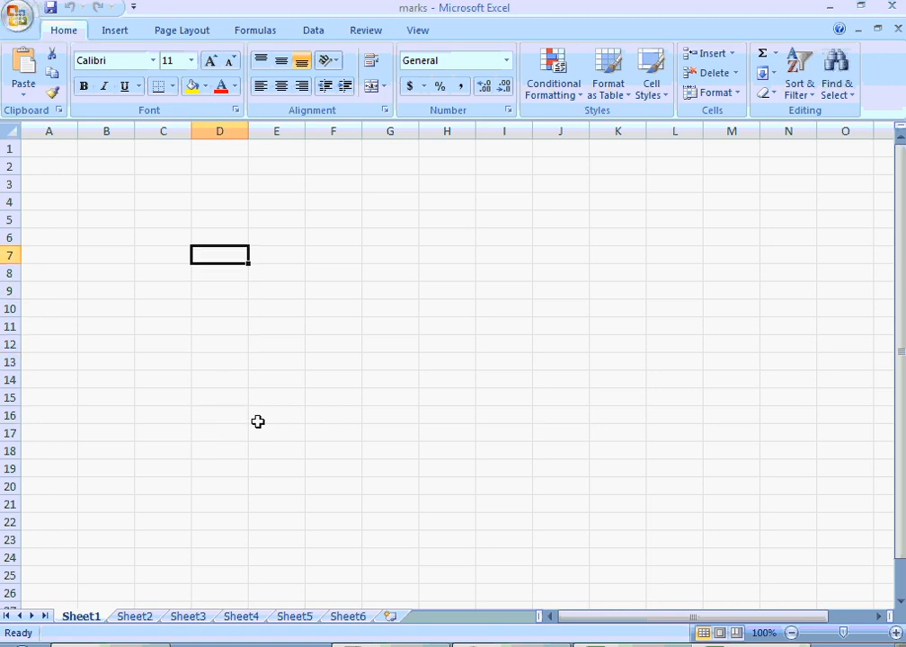
{"action": "key", "text": "Right"}
{"action": "key", "text": "Left"}
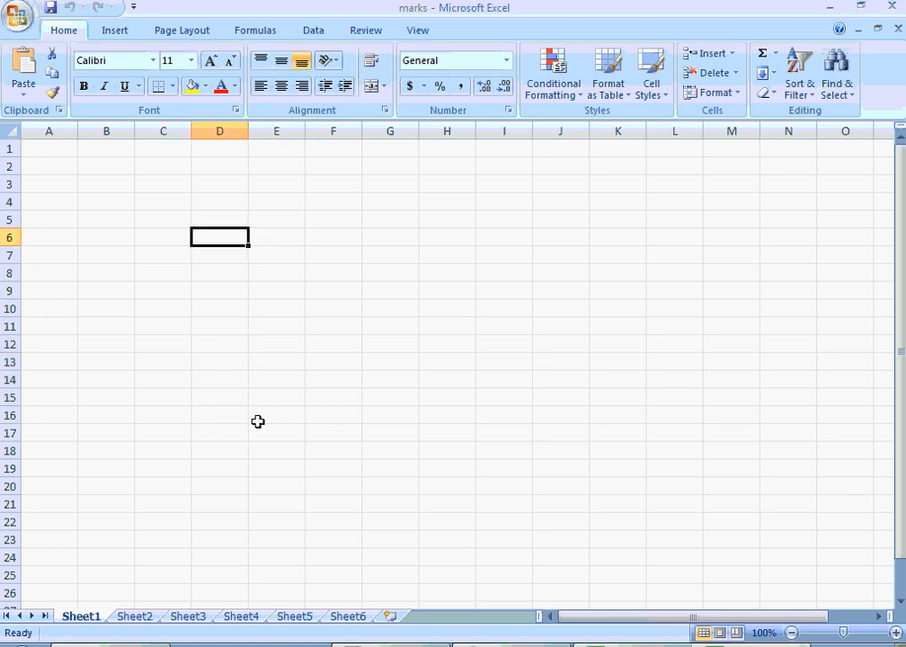
{"action": "key", "text": "Up"}
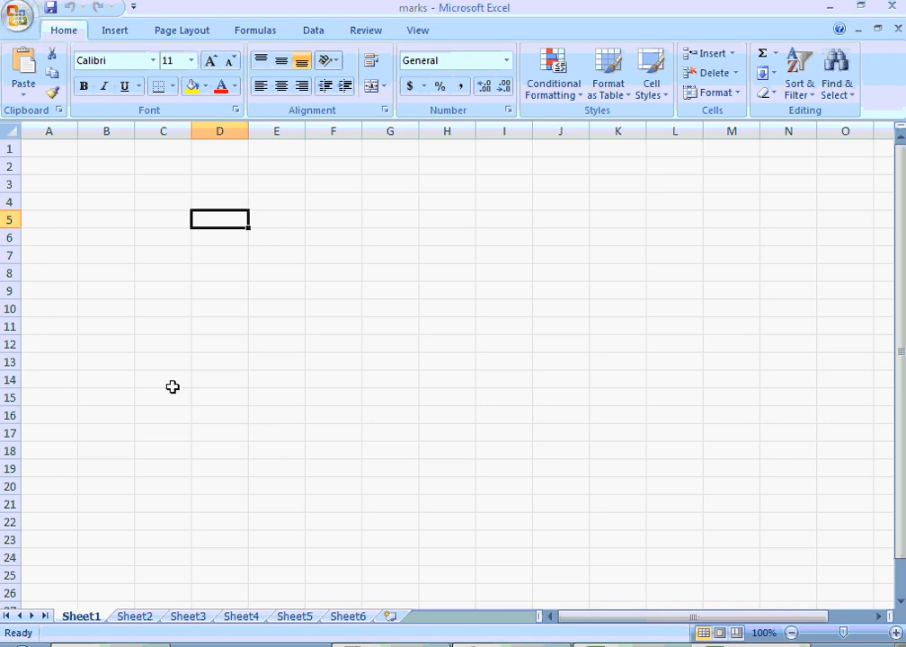
{"action": "left_click", "coordinate": [137, 324]}
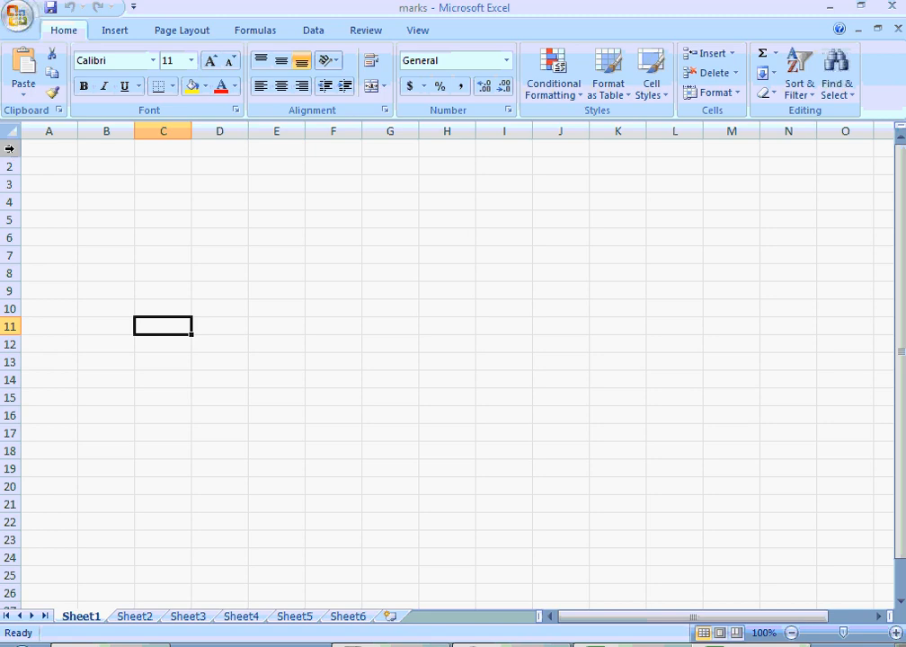
{"action": "key", "text": "Down"}
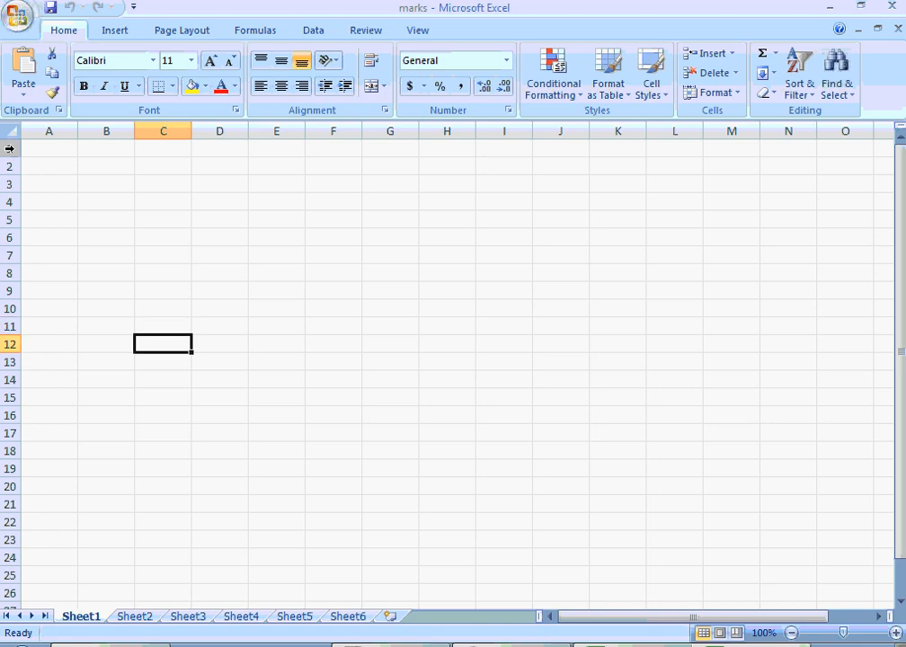
{"action": "left_click", "coordinate": [115, 196]}
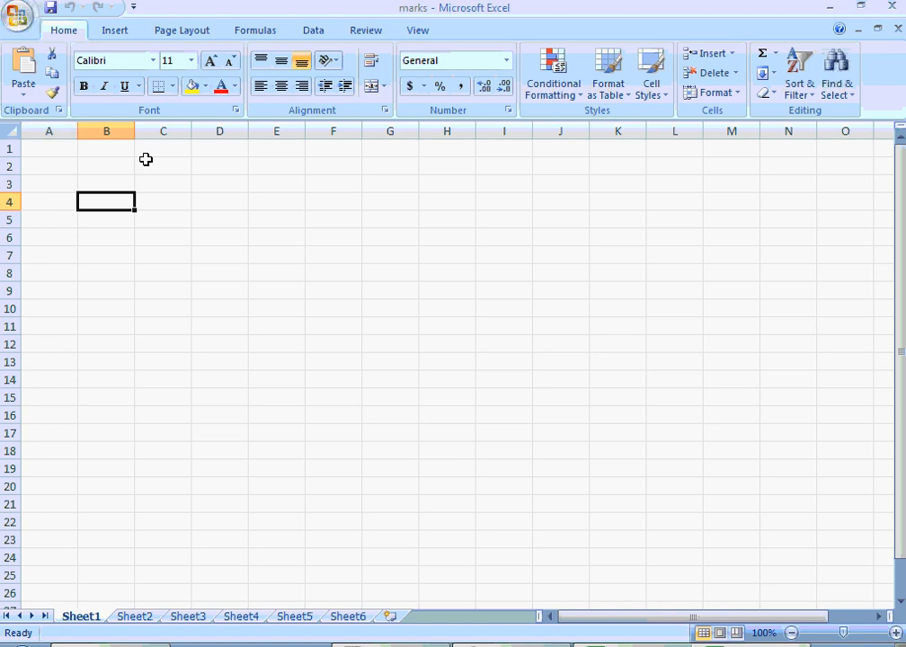
- Enter the sample text hcfghjgas in cell E6 and dsfsd in E5, and clear both cells
{"action": "left_click", "coordinate": [261, 236]}
{"action": "type", "text": "hcfghjgas"}
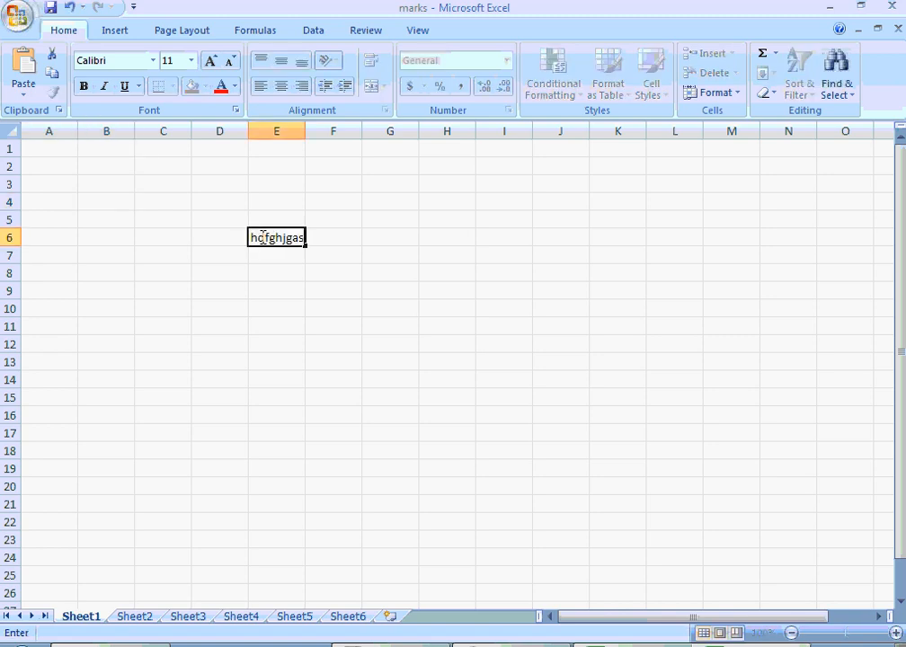
{"action": "key", "text": "Up"}
{"action": "type", "text": "dsfsd"}
{"action": "key", "text": "ctrl+Return"}
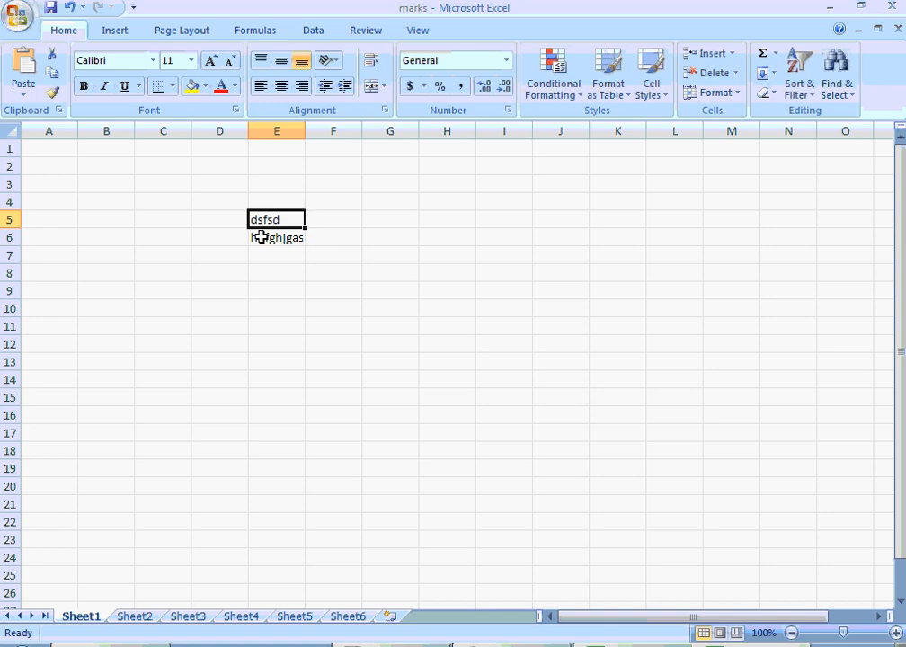
{"action": "key", "text": "Delete"}
{"action": "left_click", "coordinate": [261, 236]}
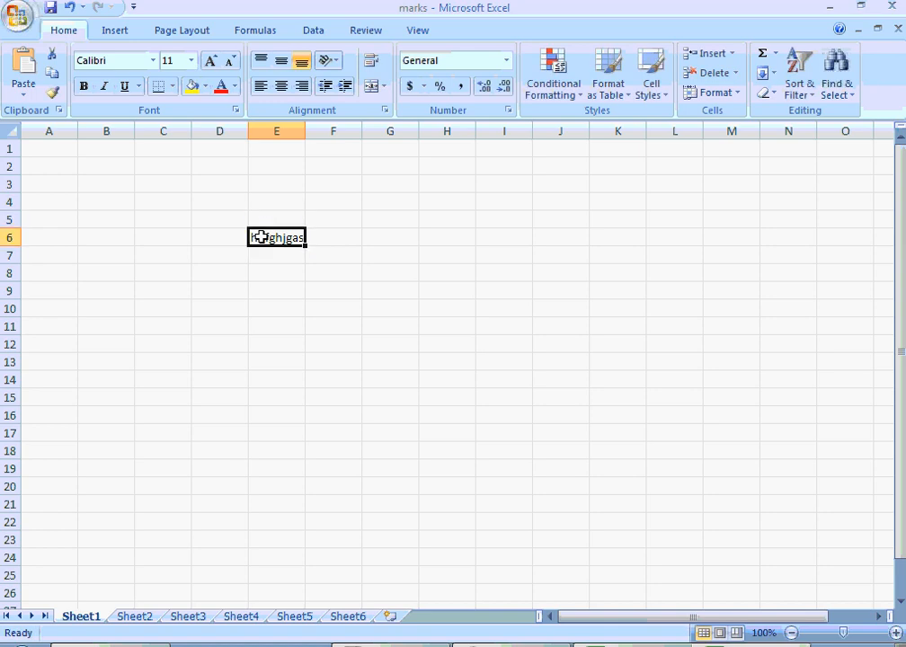
{"action": "key", "text": "Delete"}
{"action": "key", "text": "Up"}
{"action": "key", "text": "Up"}
{"action": "key", "text": "Up"}
{"action": "key", "text": "Down"}
{"action": "key", "text": "Down"}
{"action": "key", "text": "Down"}
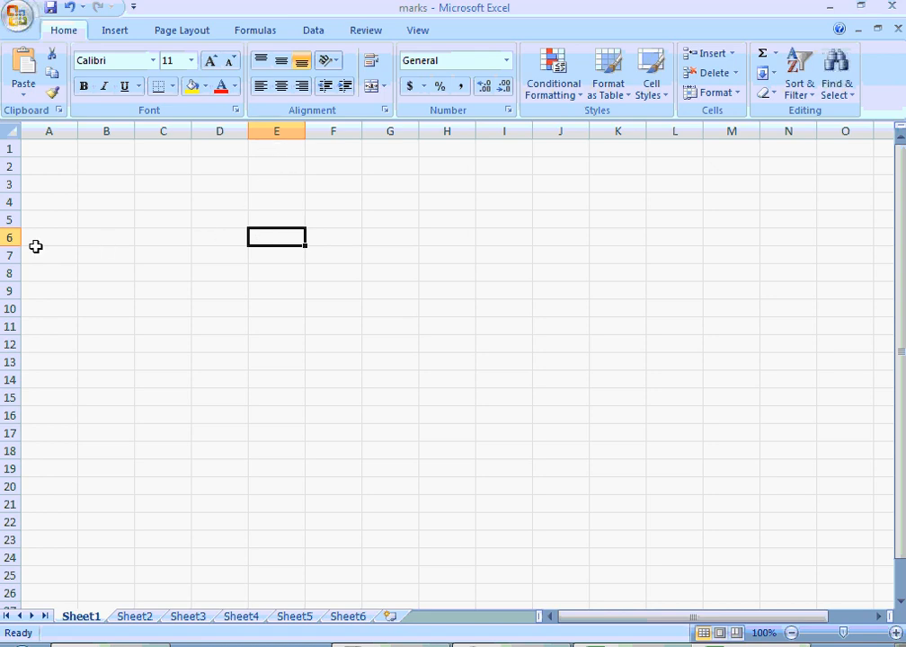
{"action": "left_click", "coordinate": [383, 221]}
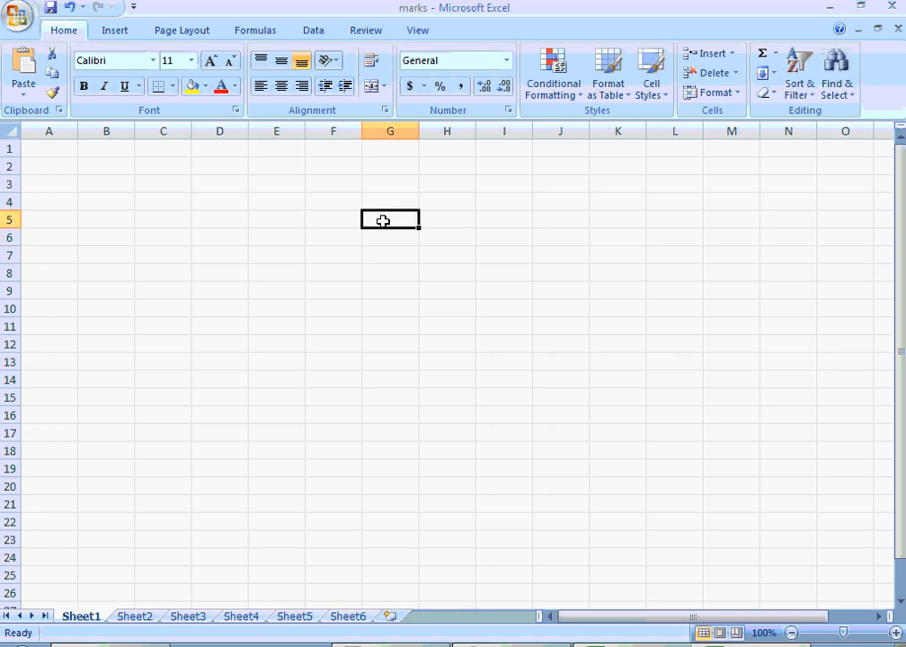
{"action": "key", "text": "Down"}
{"action": "key", "text": "Up"}
- Enter the column headings Sl.No in cell A3 and Name in cell B3
{"action": "key", "text": "Left"}
{"action": "key", "text": "Left"}
{"action": "key", "text": "Left"}
{"action": "key", "text": "Left"}
{"action": "key", "text": "Left"}
{"action": "key", "text": "Left"}
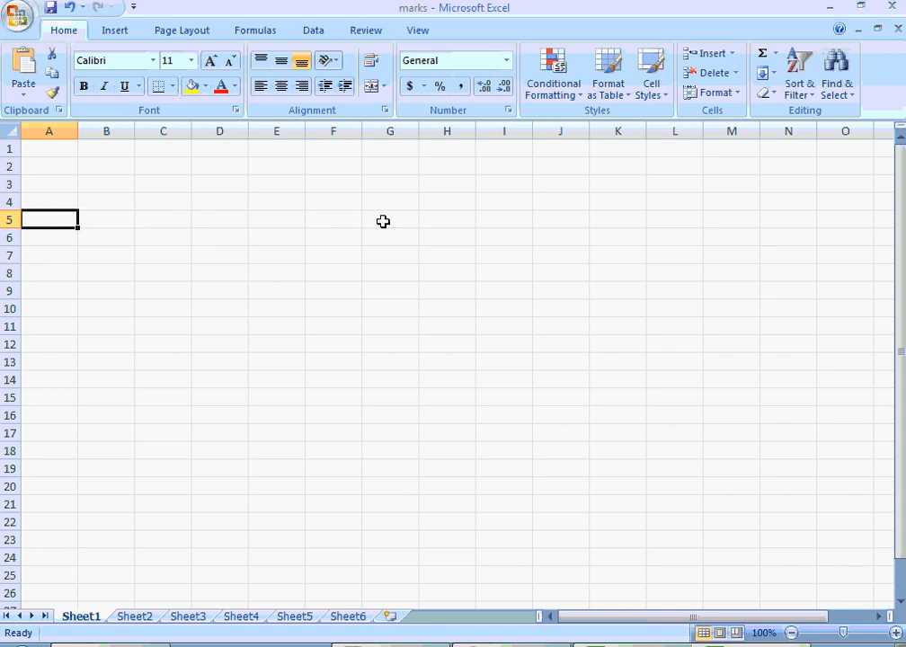
{"action": "key", "text": "Up"}
{"action": "key", "text": "Up"}
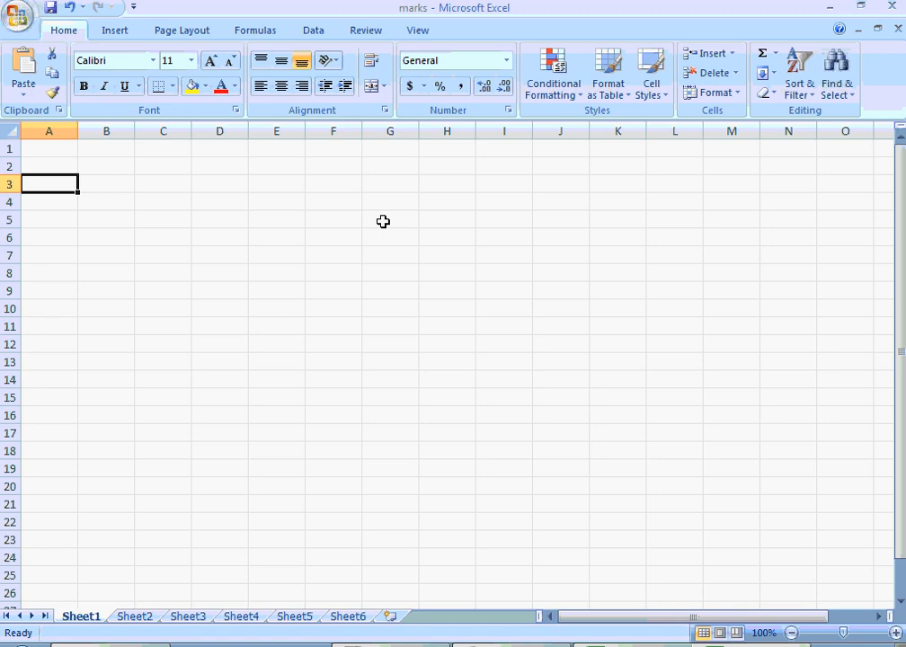
{"action": "type", "text": "S"}
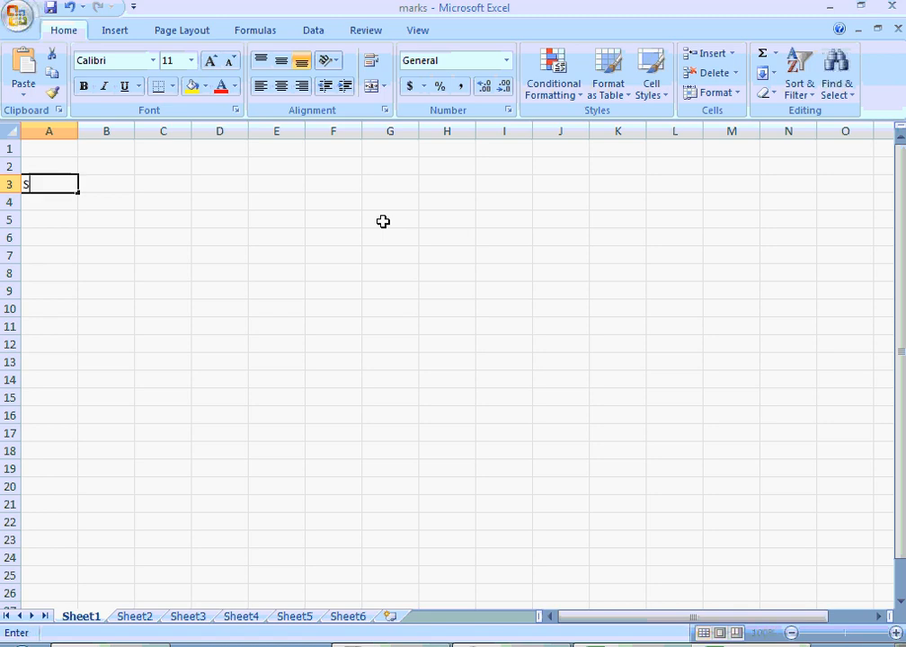
{"action": "type", "text": "l.No"}
{"action": "key", "text": "Tab"}
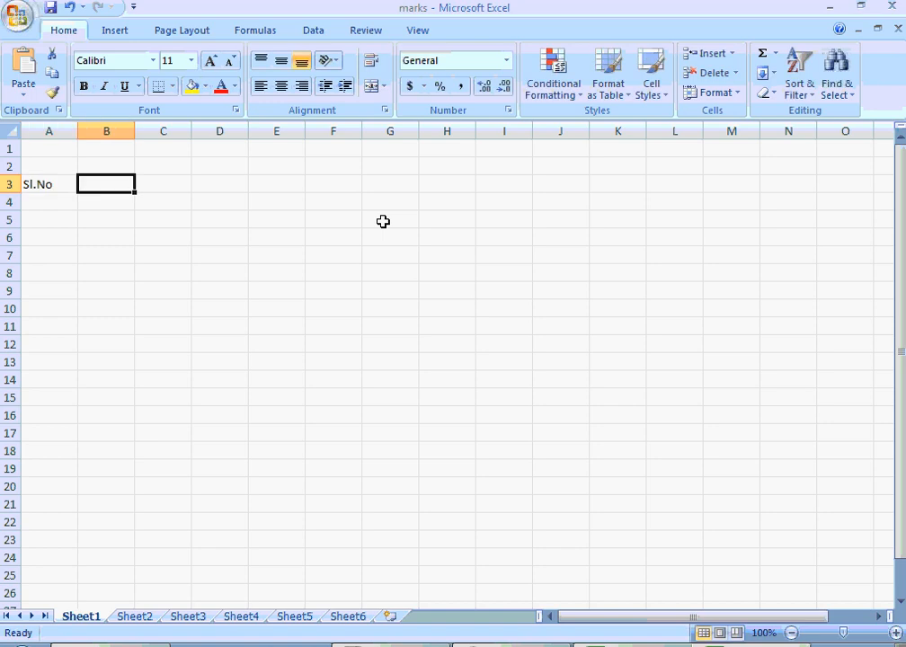
{"action": "type", "text": "Name"}
{"action": "key", "text": "Tab"}
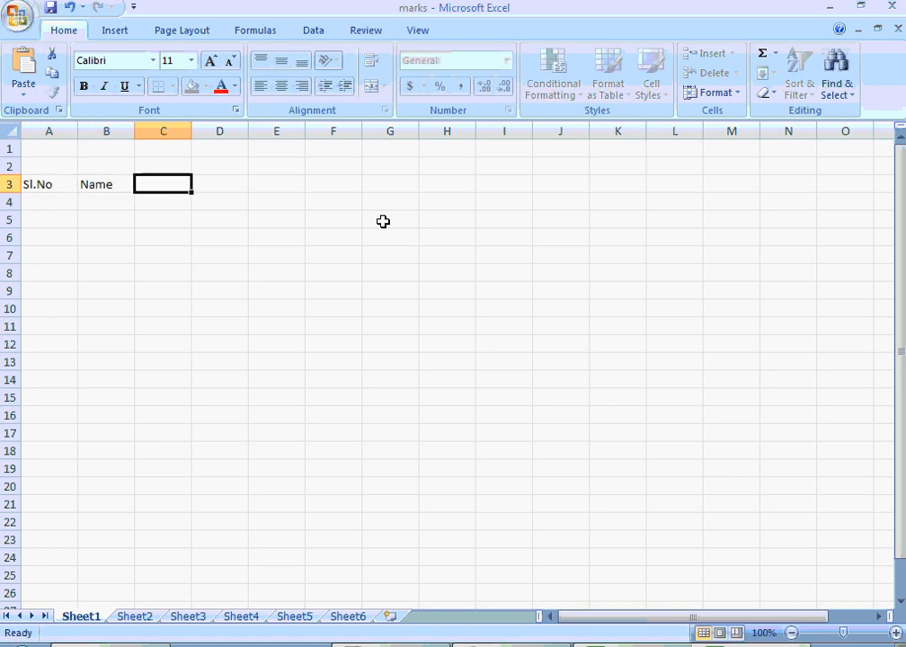
{"action": "type", "text": "Roll"}
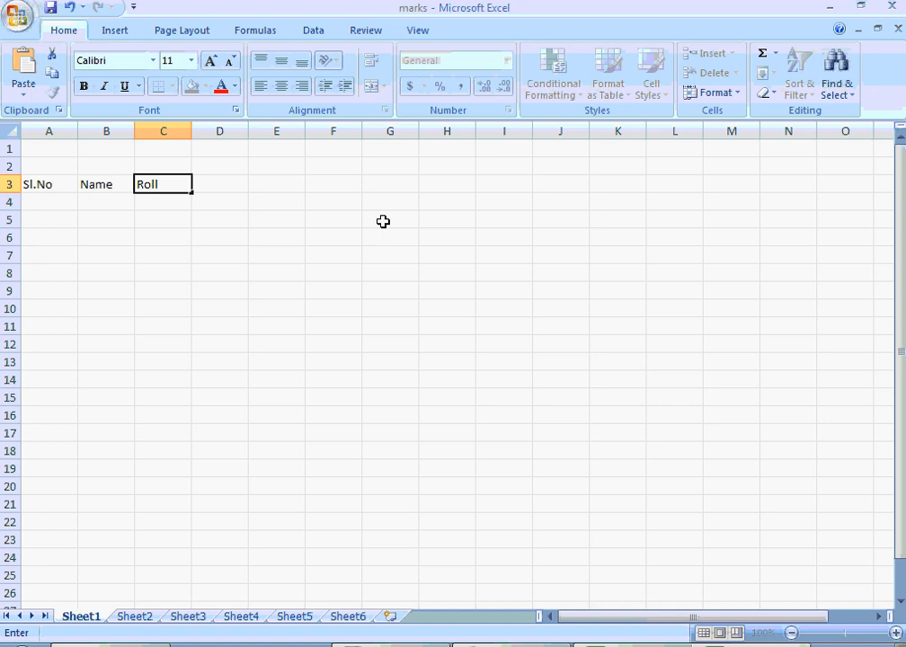
{"action": "key", "text": "ctrl+Return"}
{"action": "key", "text": "Delete"}
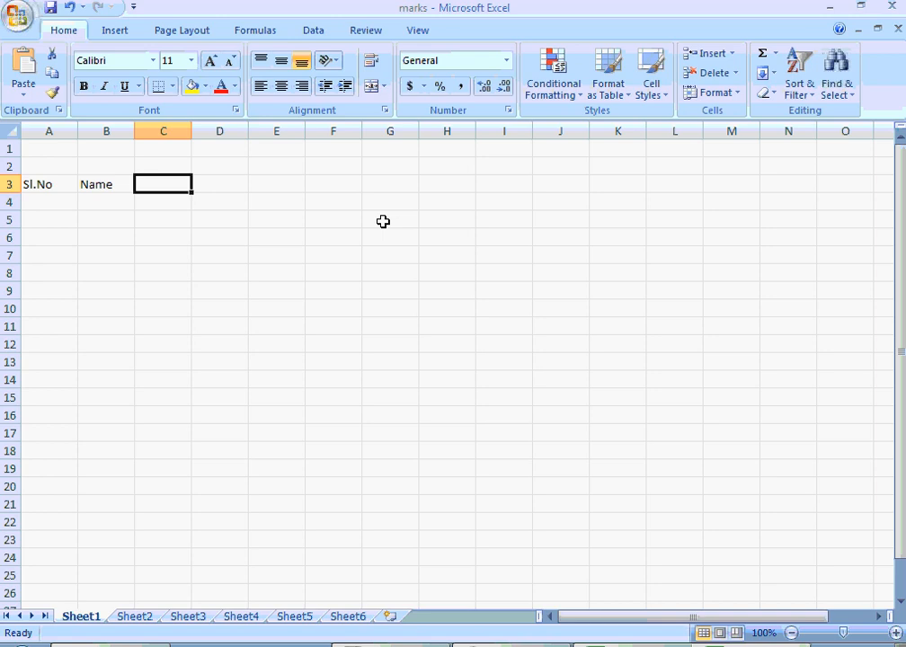
- Enter the column heading Language in cell C3, next to the Name heading
{"action": "type", "text": "Lang"}
{"action": "type", "text": "uage"}
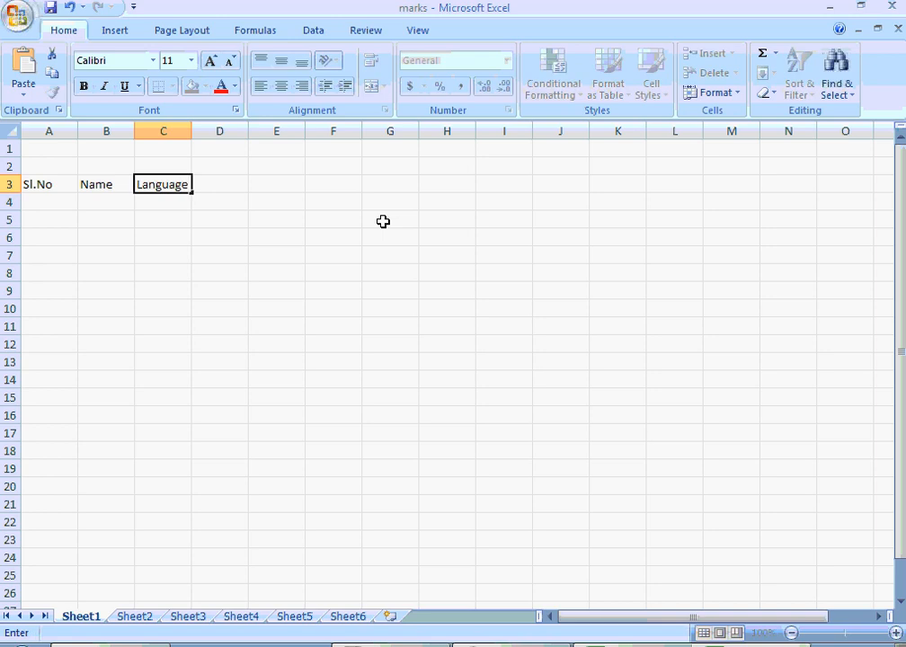
{"action": "key", "text": "Tab"}
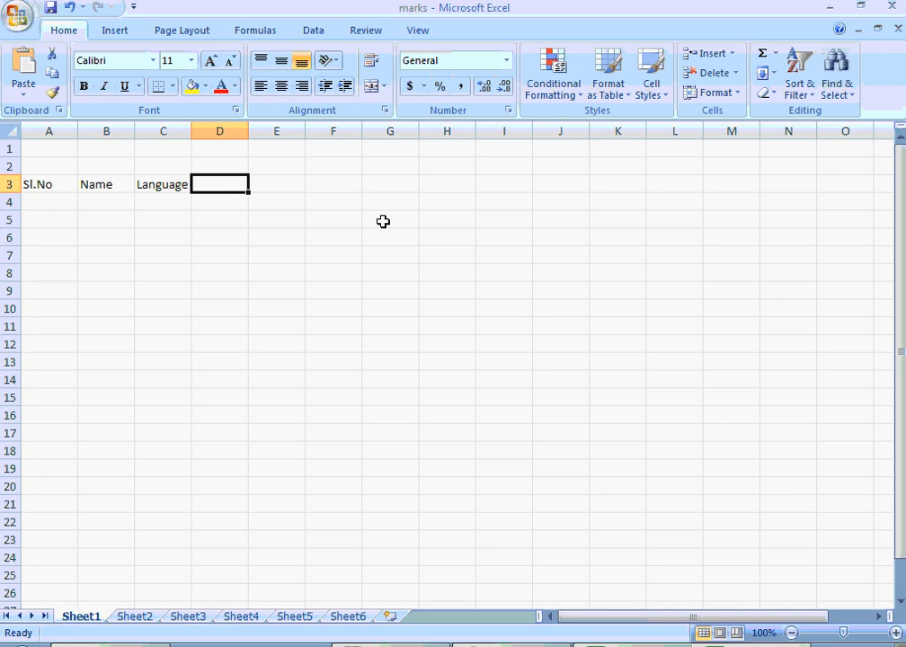
- Enter the column headings Maths in cell D3, Science in E3 and Arts in F3
{"action": "type", "text": "Maths"}
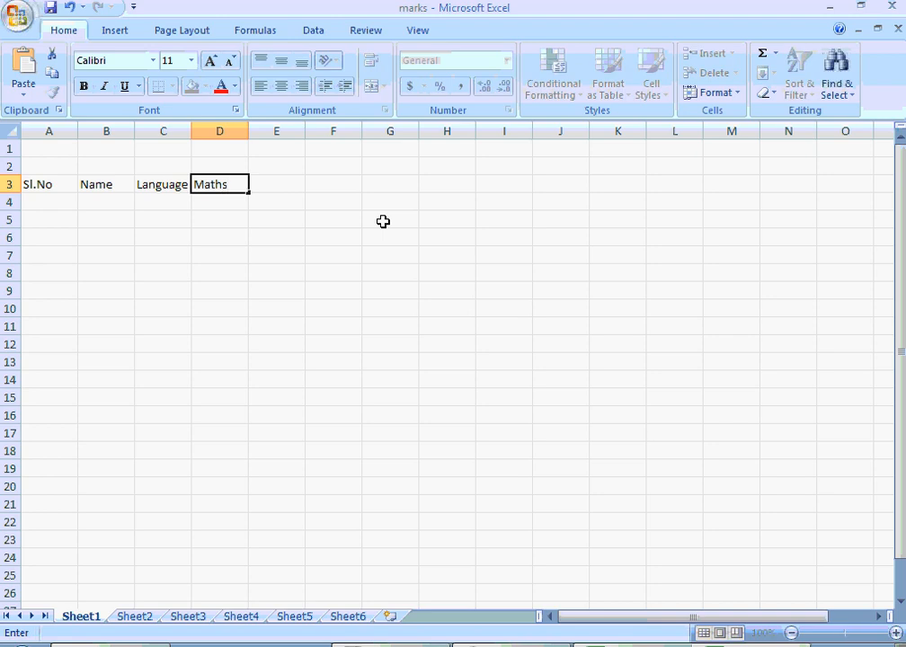
{"action": "key", "text": "Tab"}
{"action": "type", "text": "Science"}
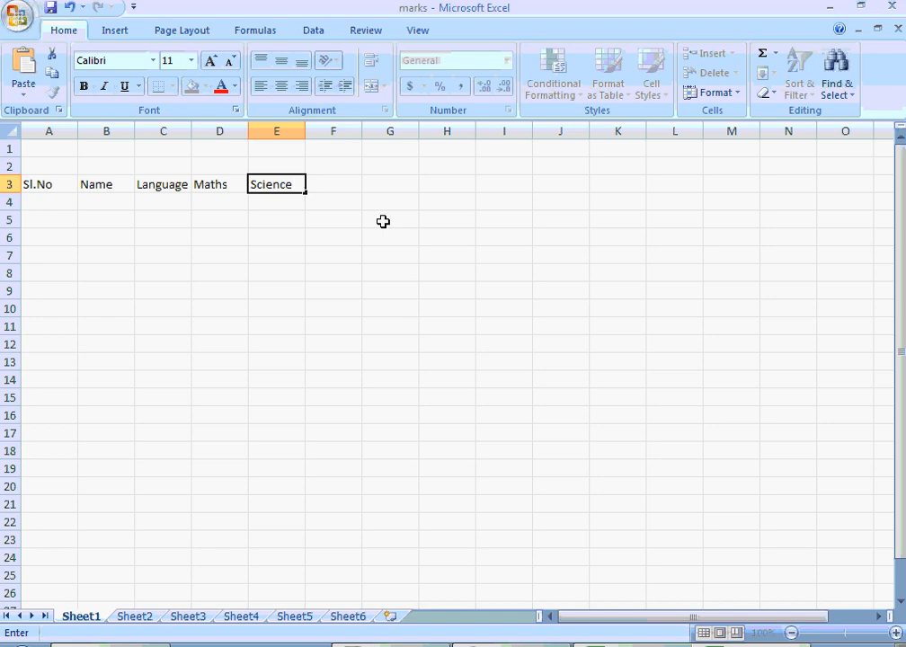
{"action": "key", "text": "Tab"}
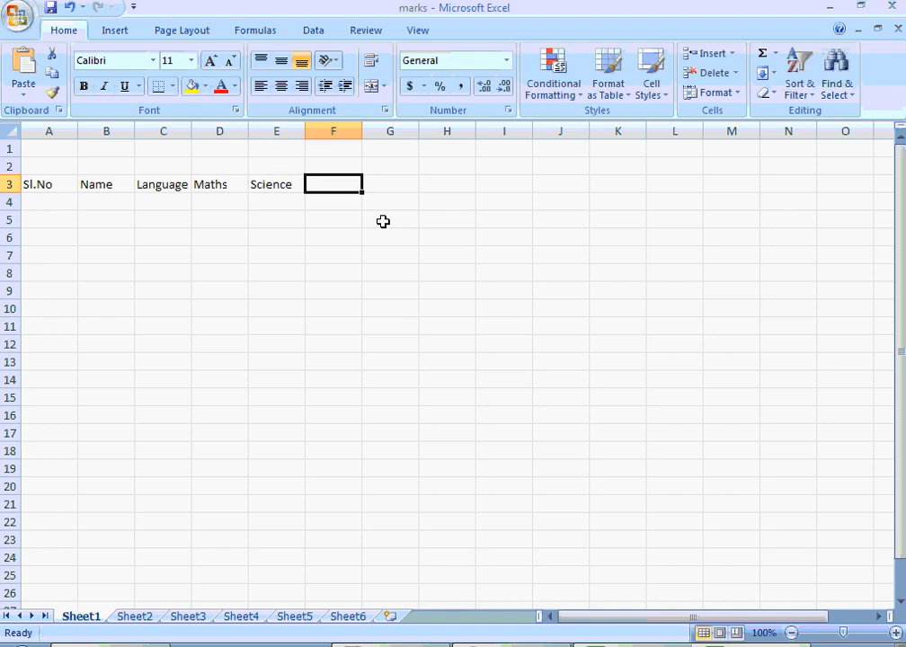
{"action": "type", "text": "Arts"}
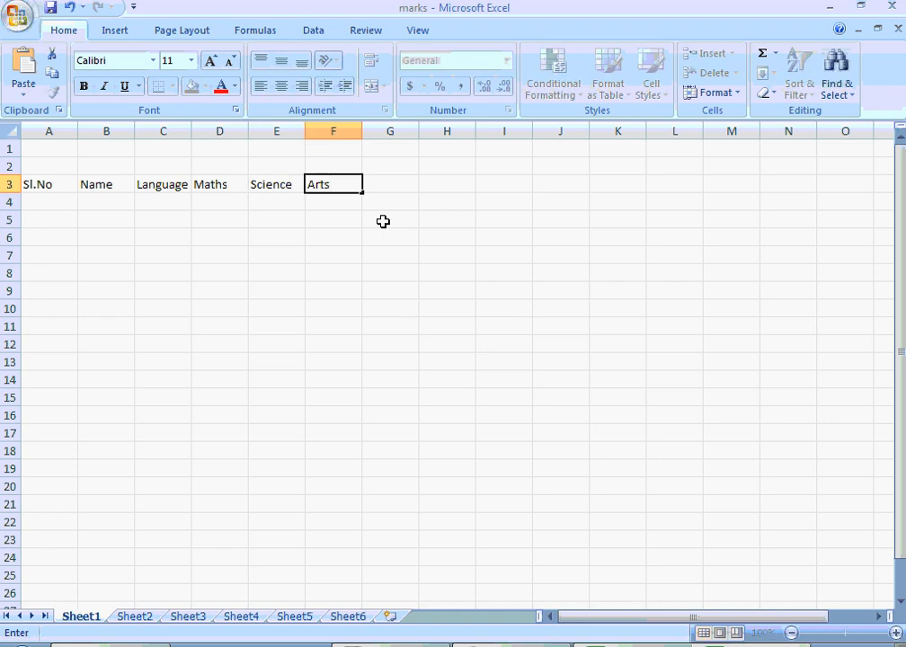
{"action": "key", "text": "Return"}
- Enter the serial numbers 1 in cell A4 and 2 in cell A5 under the Sl.No heading
{"action": "key", "text": "Left"}
{"action": "key", "text": "Left"}
{"action": "key", "text": "Left"}
{"action": "key", "text": "Left"}
{"action": "key", "text": "Left"}
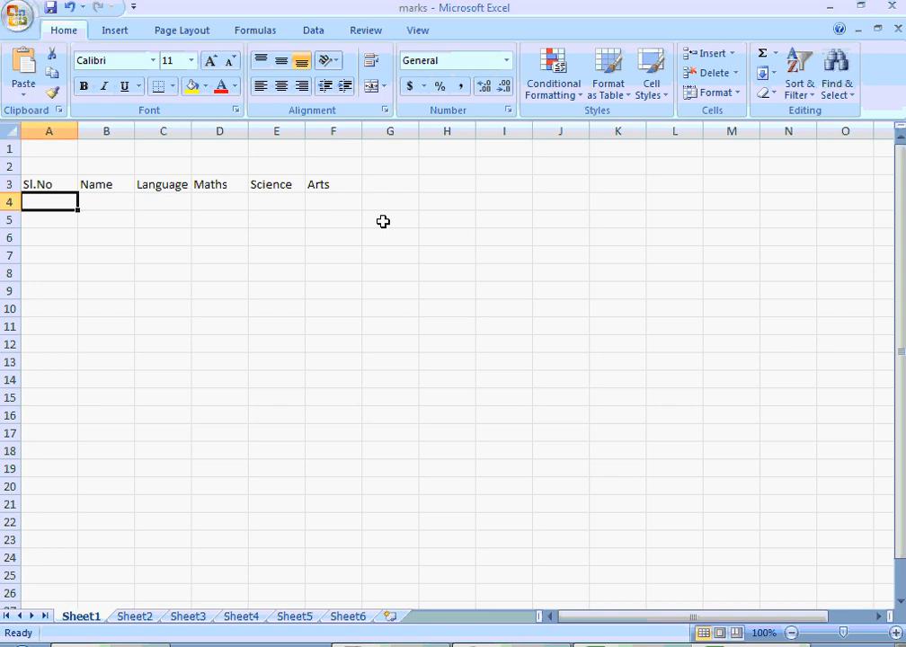
{"action": "type", "text": "1"}
{"action": "key", "text": "Return"}
{"action": "type", "text": "2"}
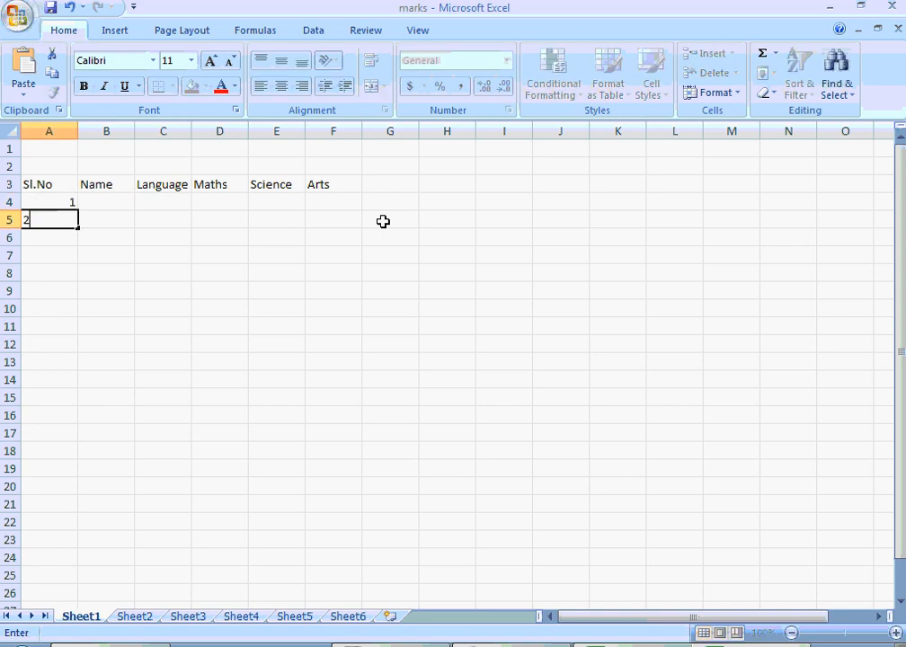
{"action": "key", "text": "Return"}
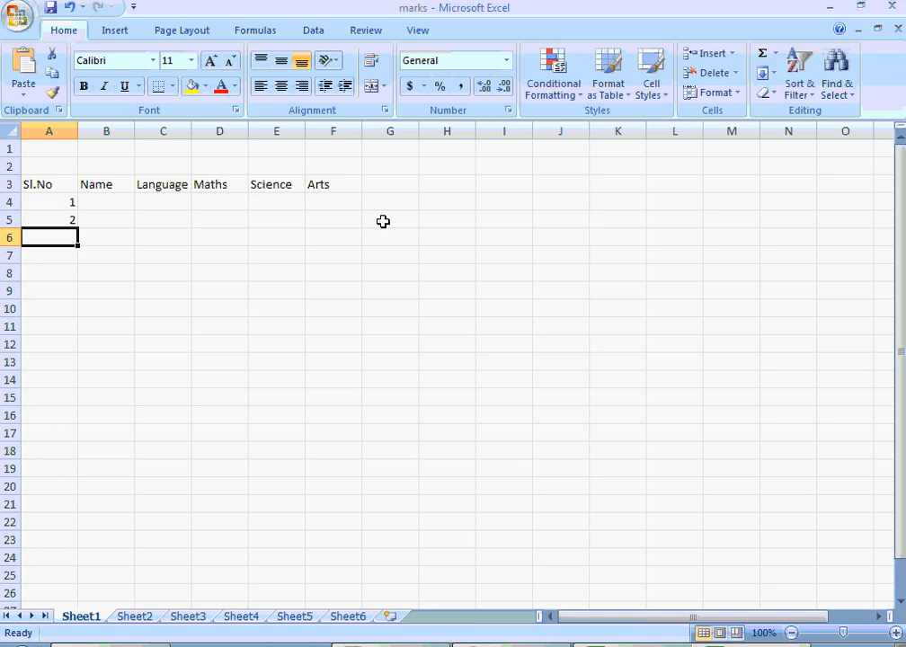
- Fill the number series from A4:A5 down to cell A13, and clear the filled range
{"action": "key", "text": "Up"}
{"action": "key", "text": "Up"}
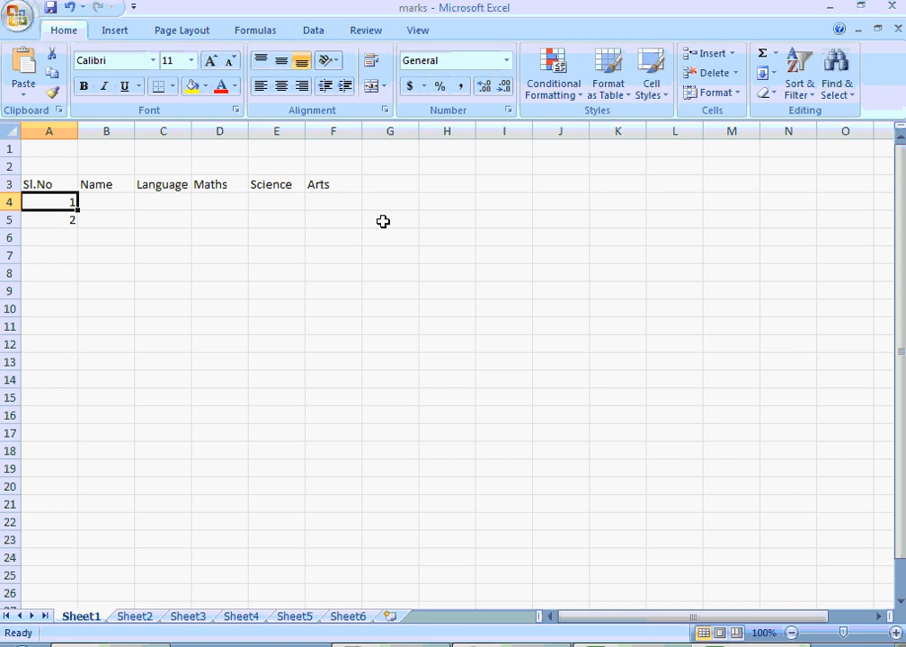
{"action": "key", "text": "Down"}
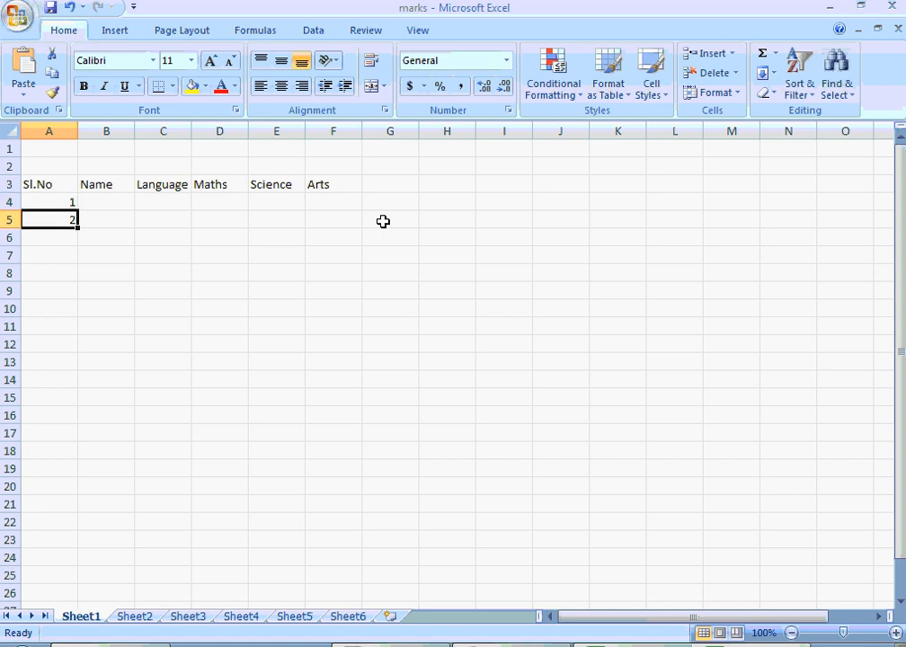
{"action": "key", "text": "Up"}
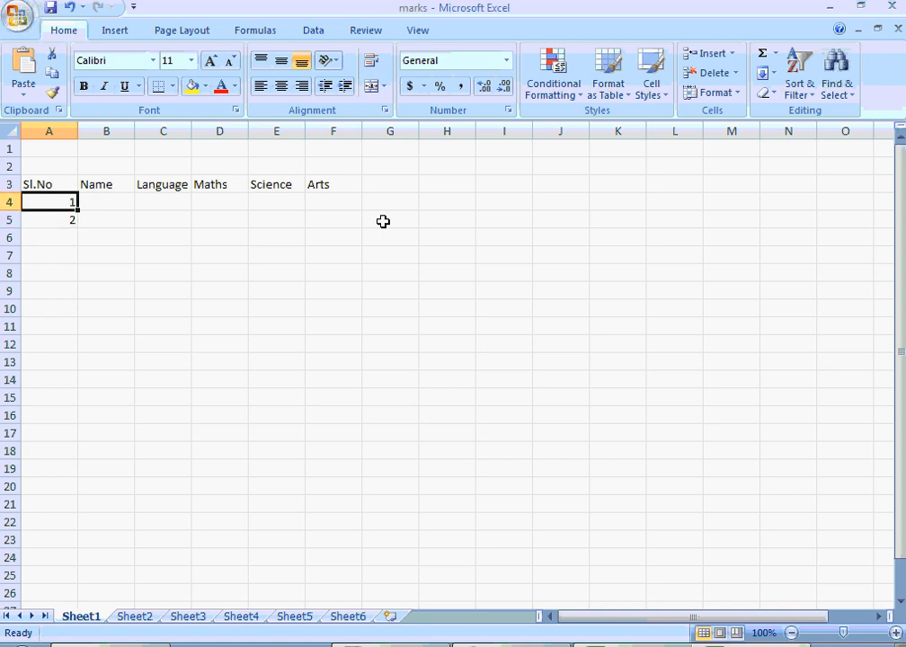
{"action": "key", "text": "shift+Down"}
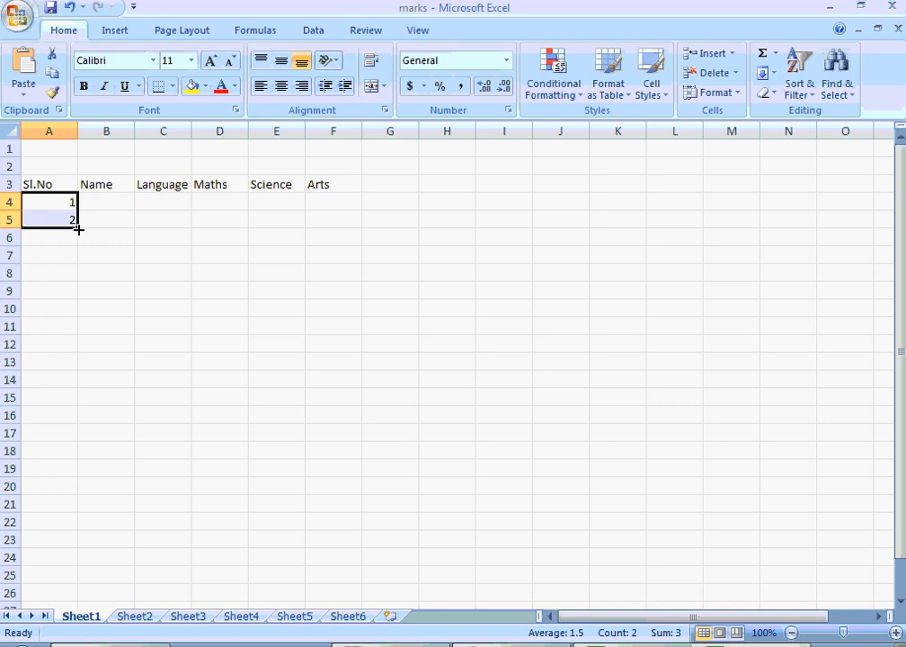
{"action": "left_click_drag", "start_coordinate": [78, 230], "coordinate": [85, 376]}
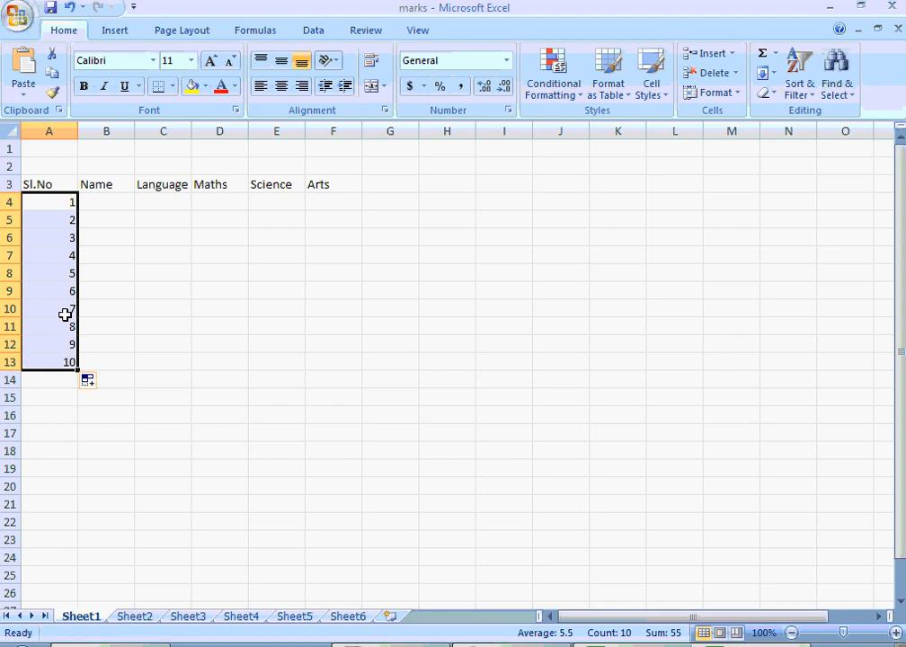
{"action": "key", "text": "Delete"}
{"action": "key", "text": "Down"}
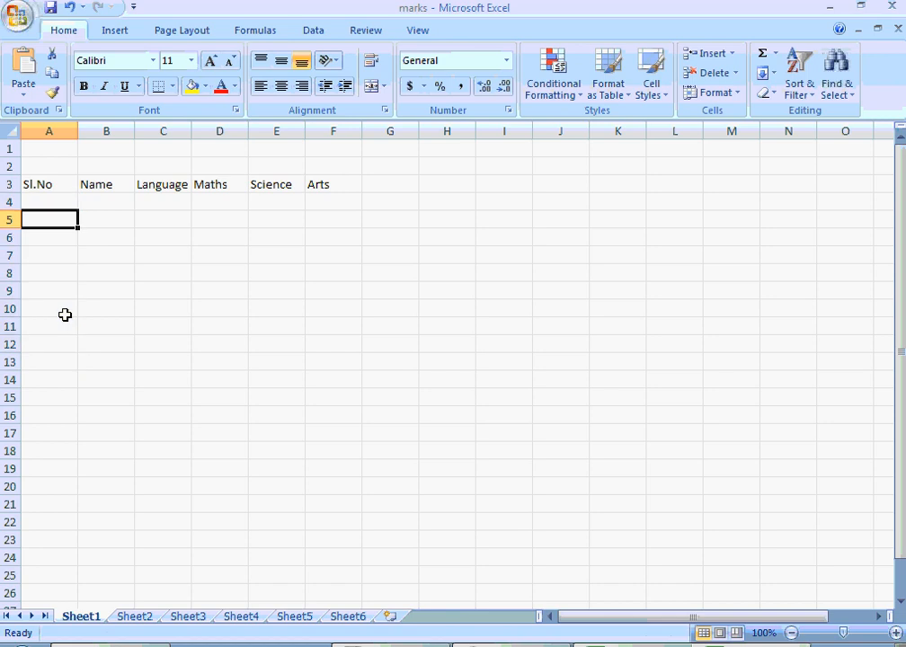
- Enter 1 in cell A4 and 3 in A5, and fill the series down to cell A14
{"action": "key", "text": "Up"}
{"action": "type", "text": "1"}
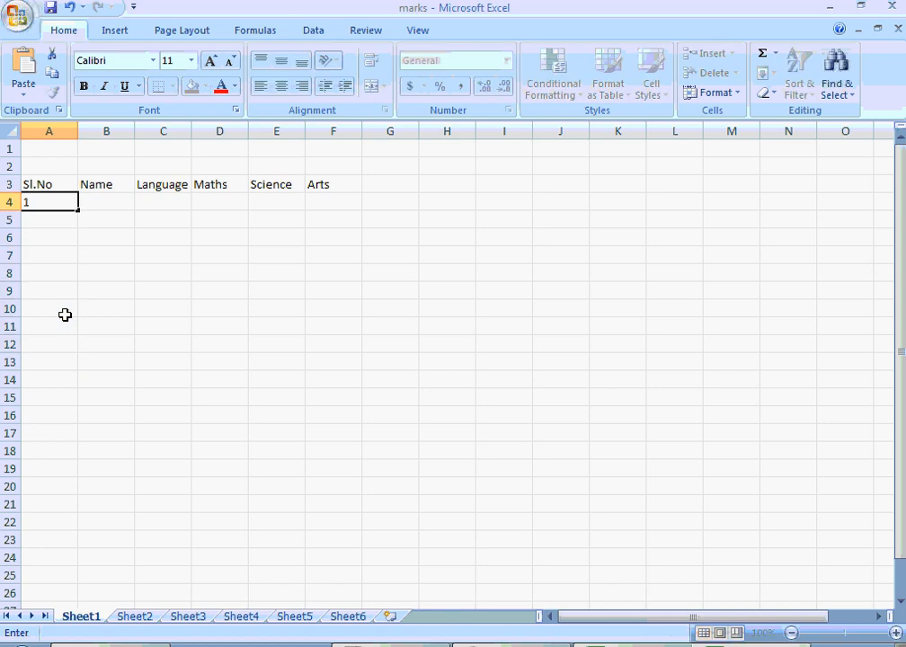
{"action": "key", "text": "Return"}
{"action": "type", "text": "3"}
{"action": "left_click", "coordinate": [99, 269]}
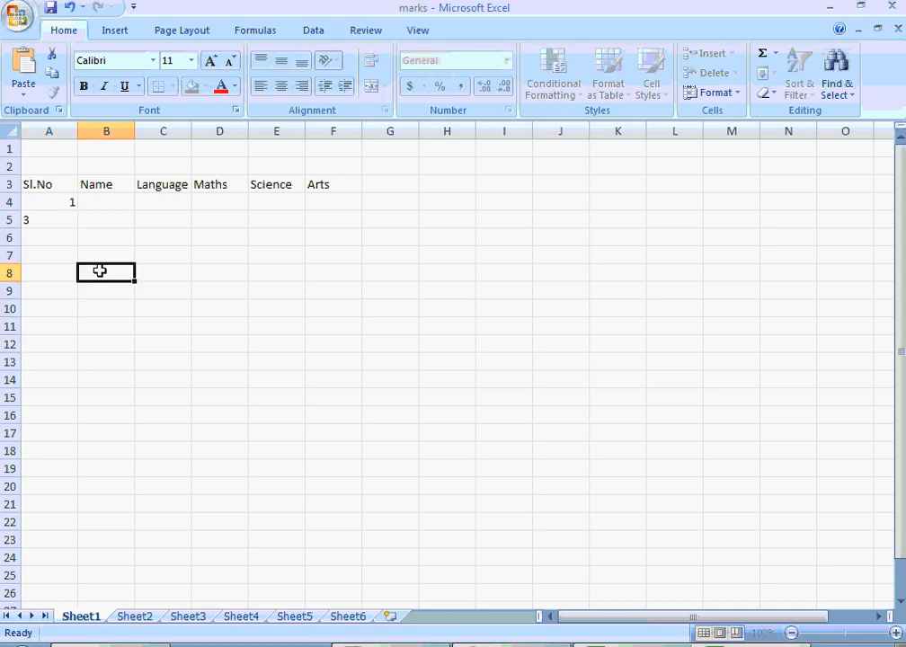
{"action": "left_click", "coordinate": [39, 202]}
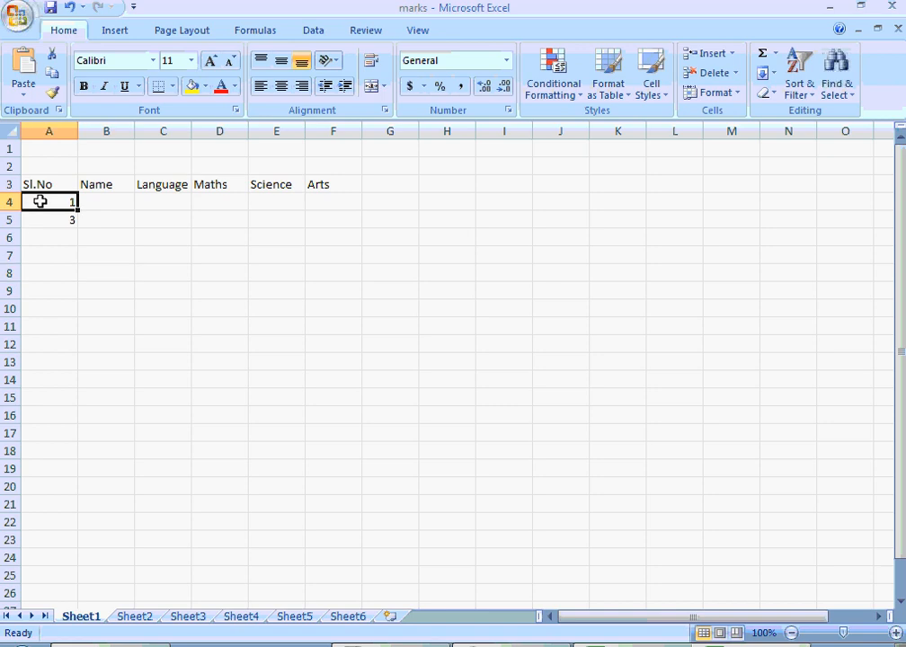
{"action": "key", "text": "shift+Down"}
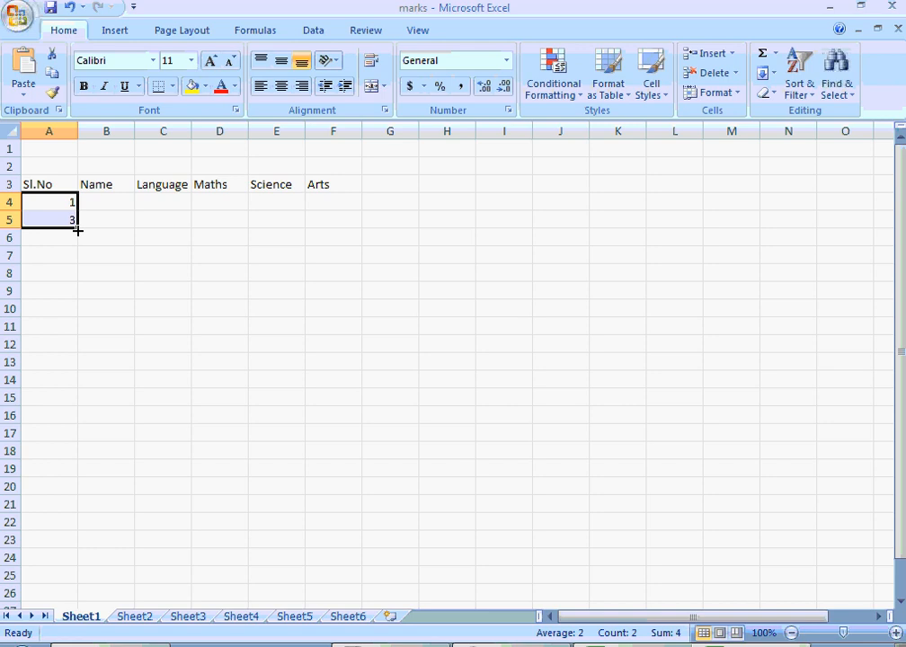
{"action": "left_click_drag", "start_coordinate": [77, 231], "coordinate": [81, 390]}
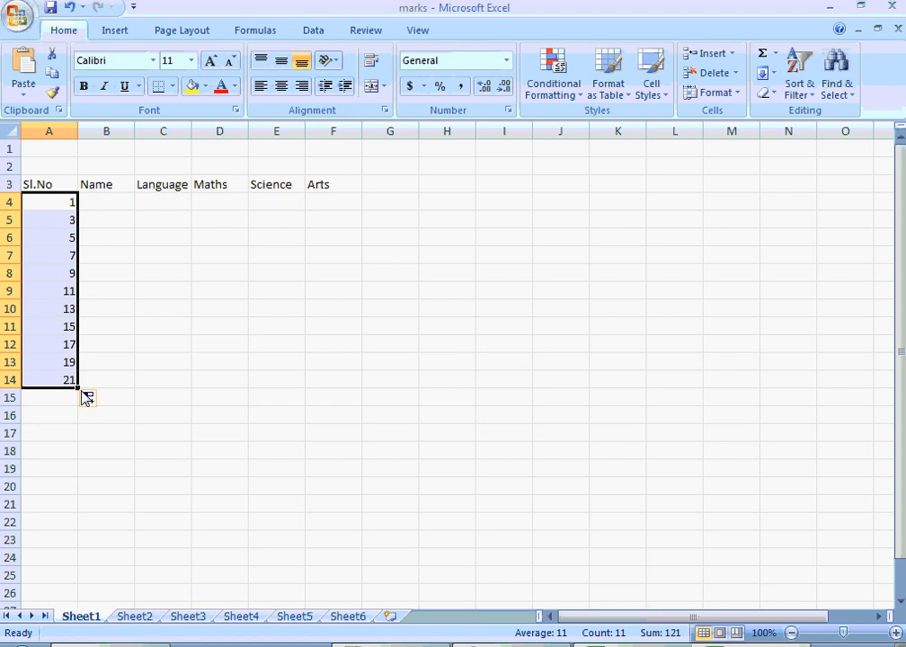
- Clear the odd-number series from cells A4 to A14
{"action": "key", "text": "Up"}
{"action": "key", "text": "Down"}
{"action": "key", "text": "Down"}
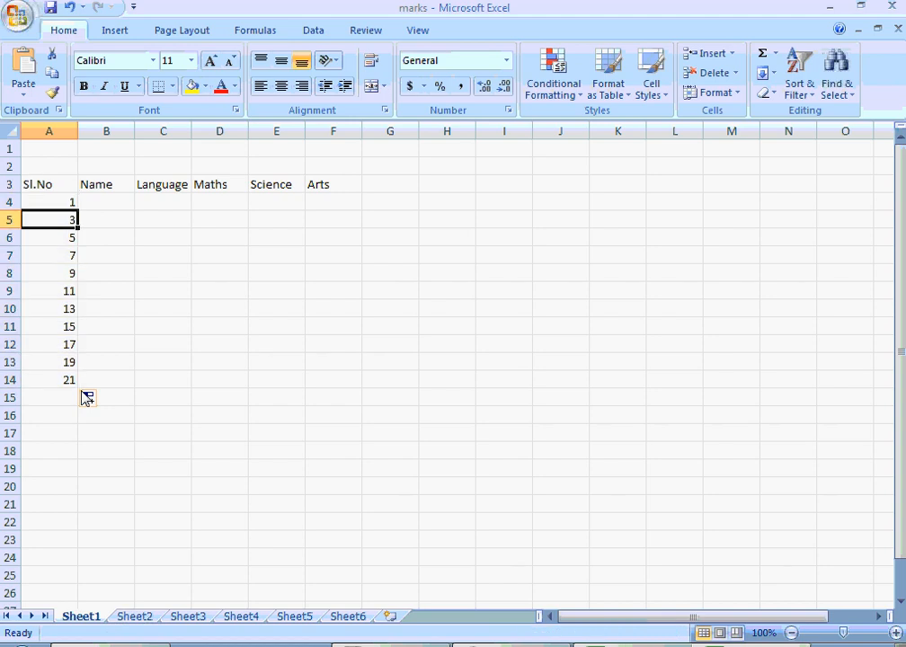
{"action": "key", "text": "Up"}
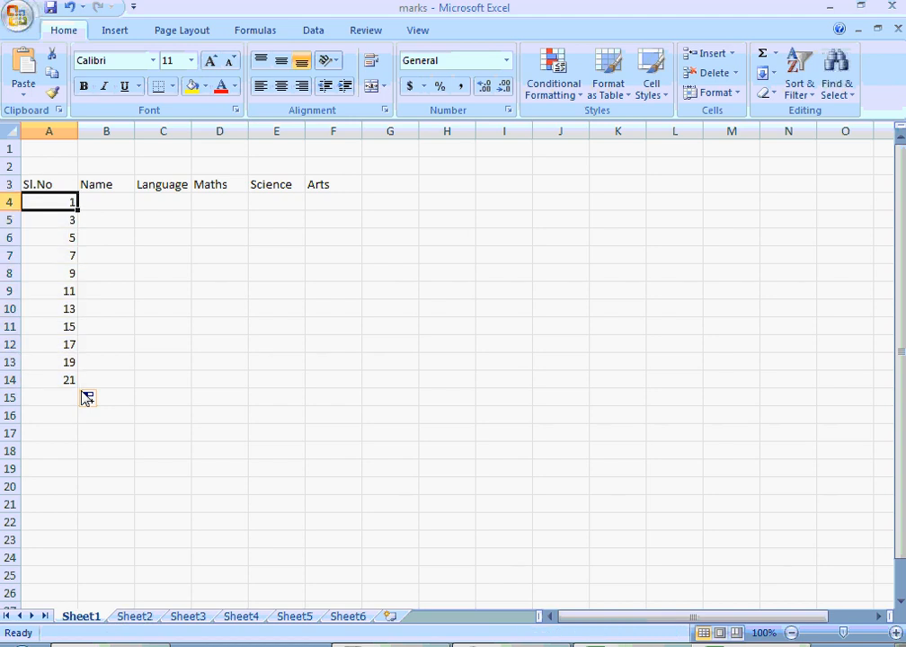
{"action": "key", "text": "shift+Down"}
{"action": "key", "text": "shift+Down"}
{"action": "key", "text": "shift+Down"}
{"action": "key", "text": "shift+Down"}
{"action": "key", "text": "shift+Down"}
{"action": "key", "text": "shift+Down"}
{"action": "key", "text": "shift+Down"}
{"action": "key", "text": "shift+Down"}
{"action": "key", "text": "shift+Down"}
{"action": "key", "text": "shift+Down"}
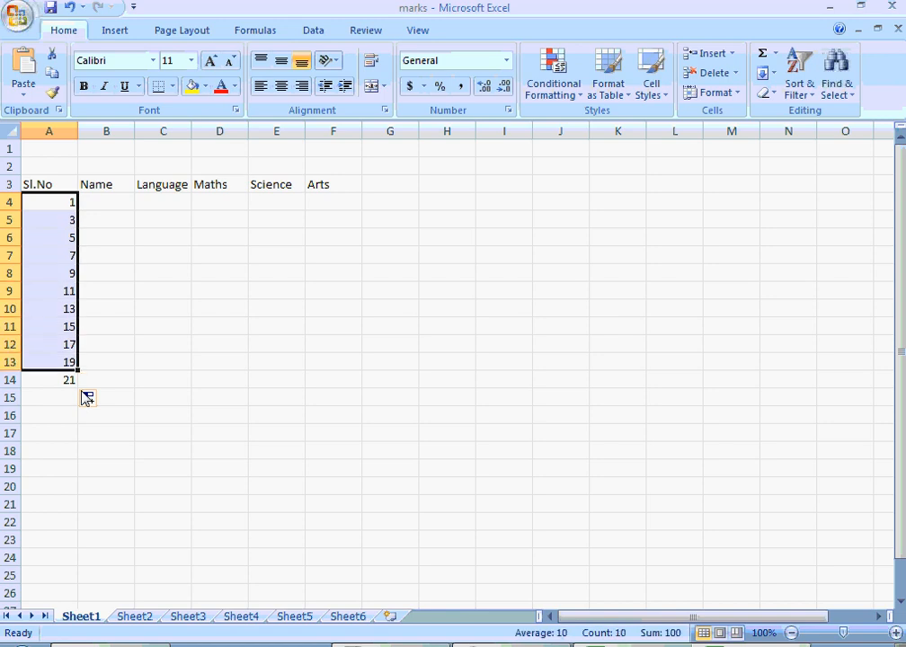
{"action": "type", "text": "1"}
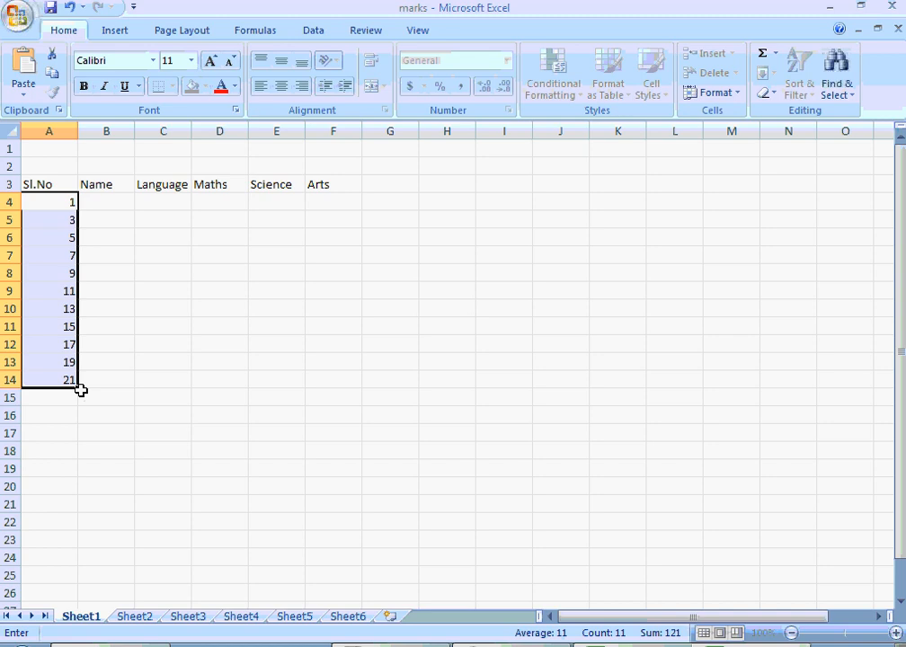
{"action": "key", "text": "Return"}
{"action": "key", "text": "Delete"}
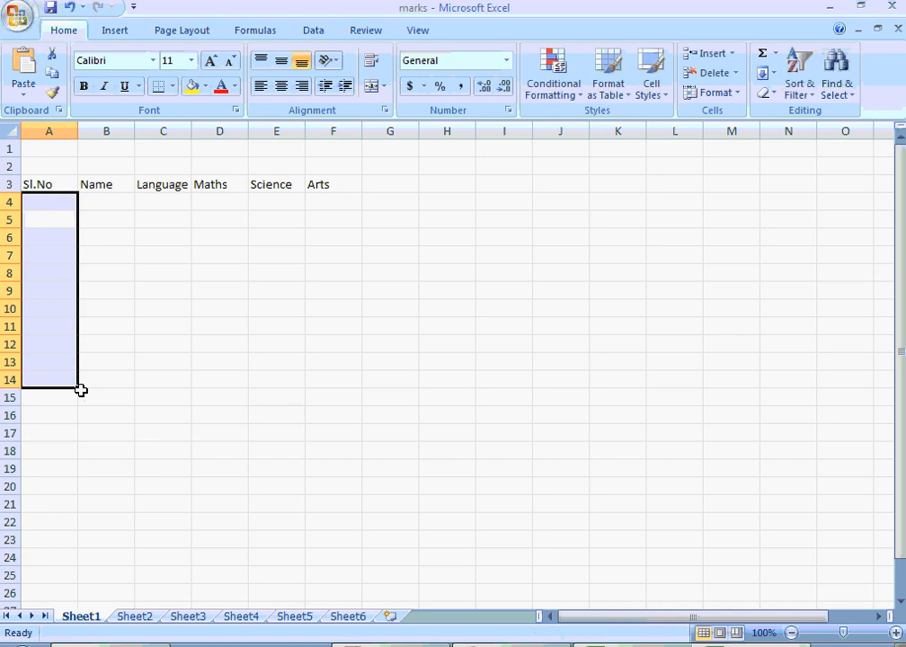
- Enter 1 in cell A4 and 2 in A5, and fill the serial numbers down to 10 in cell A13
{"action": "type", "text": "1"}
{"action": "key", "text": "Up"}
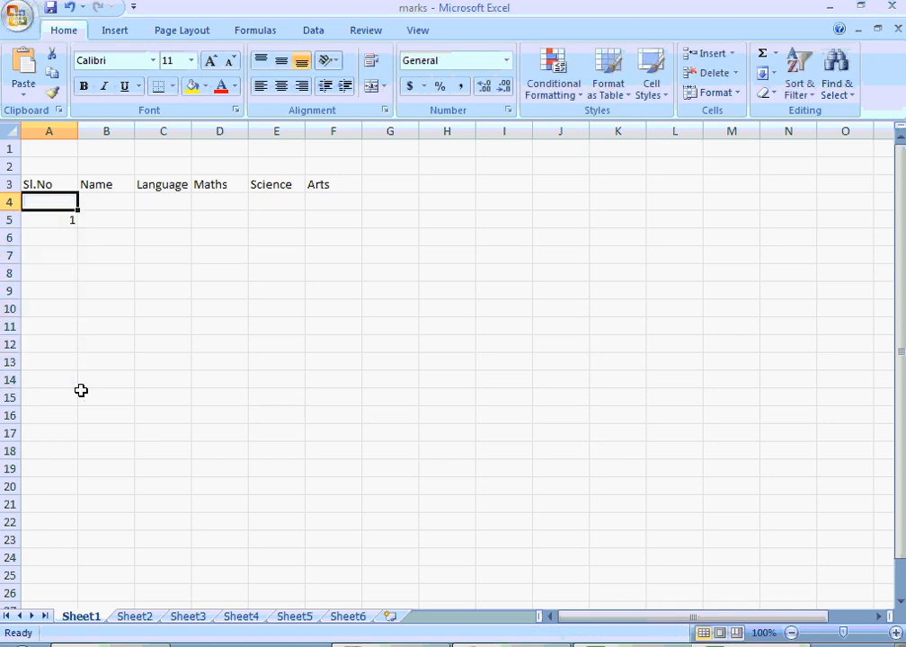
{"action": "type", "text": "1"}
{"action": "key", "text": "Return"}
{"action": "type", "text": "2"}
{"action": "key", "text": "Up"}
{"action": "key", "text": "shift+Down"}
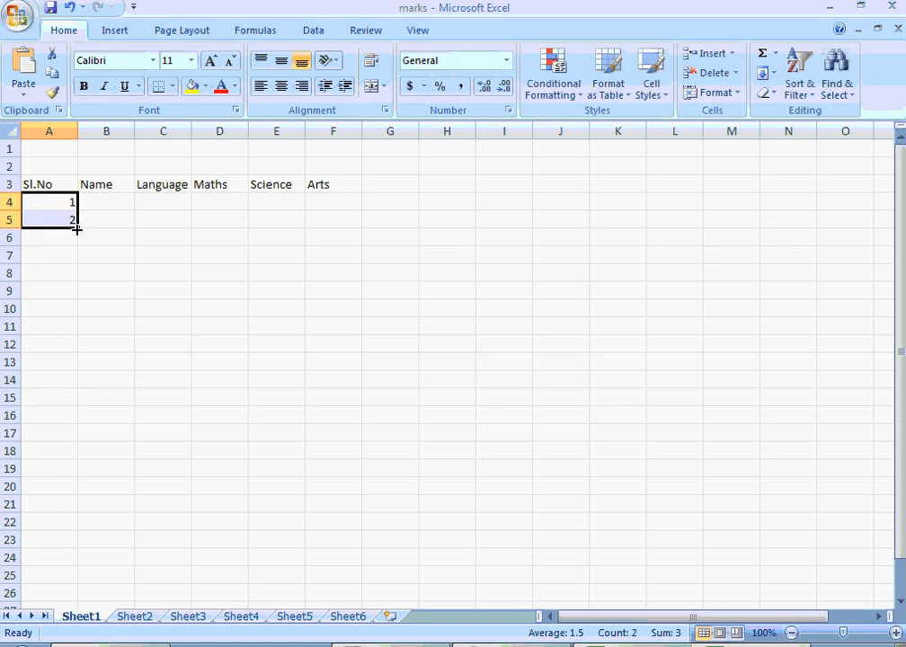
{"action": "left_click_drag", "start_coordinate": [78, 228], "coordinate": [83, 369]}
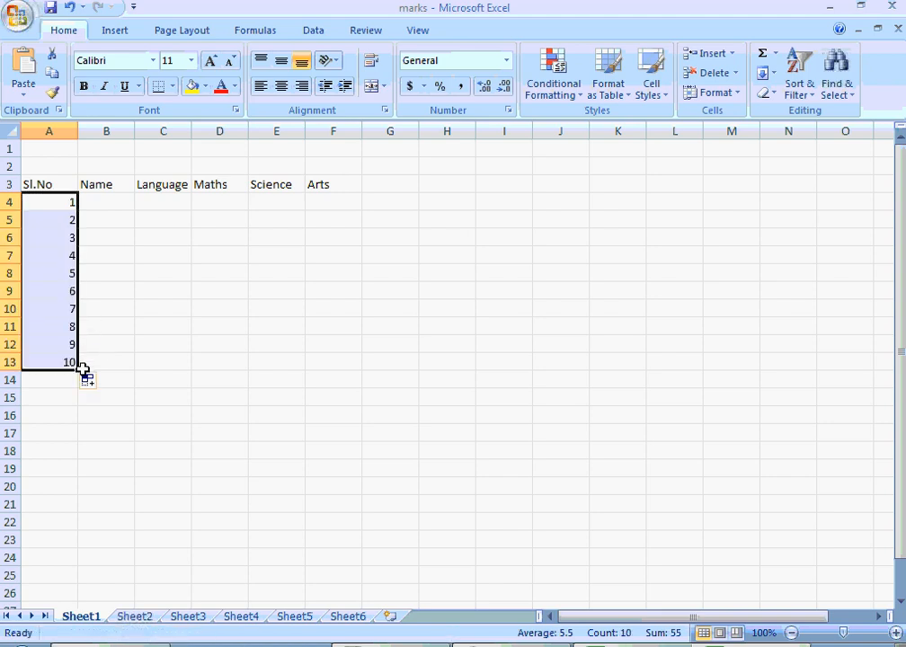
{"action": "key", "text": "Right"}
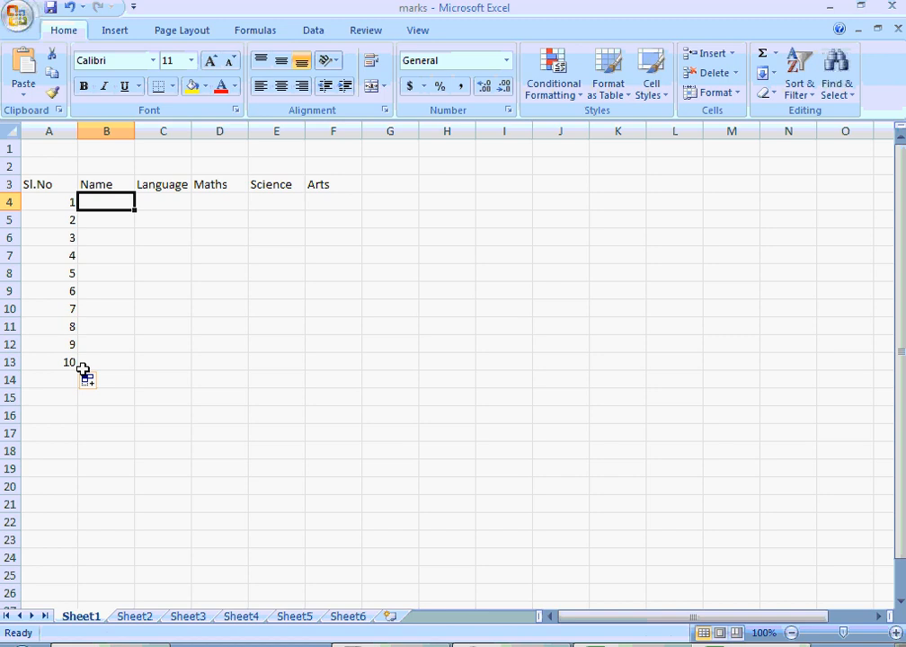
{"action": "key", "text": "Right"}
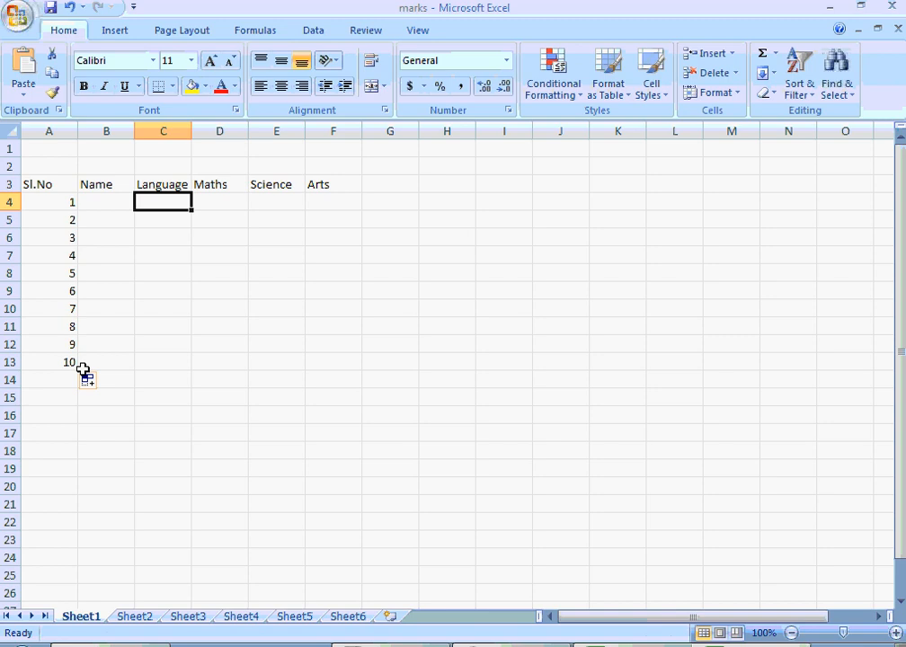
{"action": "key", "text": "Up"}
{"action": "key", "text": "shift+Right"}
{"action": "key", "text": "shift+Right"}
{"action": "key", "text": "shift+Right"}
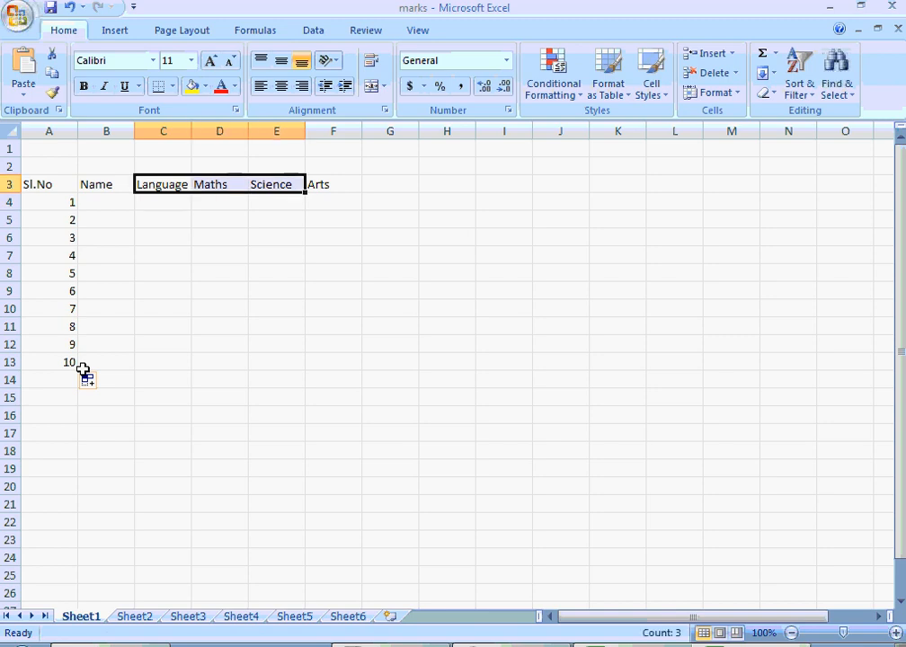
{"action": "key", "text": "shift+Left"}
{"action": "key", "text": "Left"}
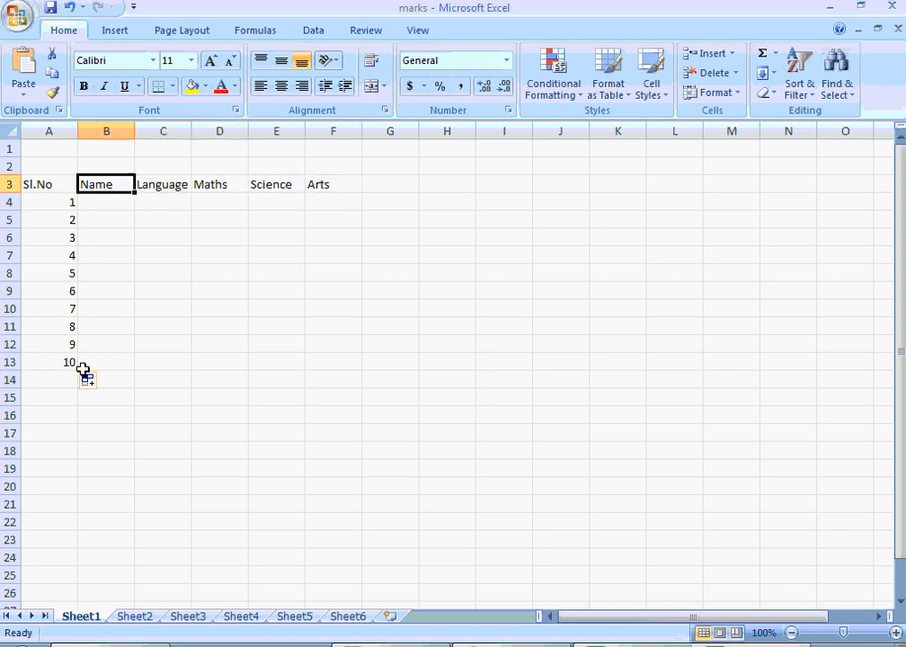
{"action": "key", "text": "Right"}
{"action": "key", "text": "Right"}
{"action": "key", "text": "Right"}
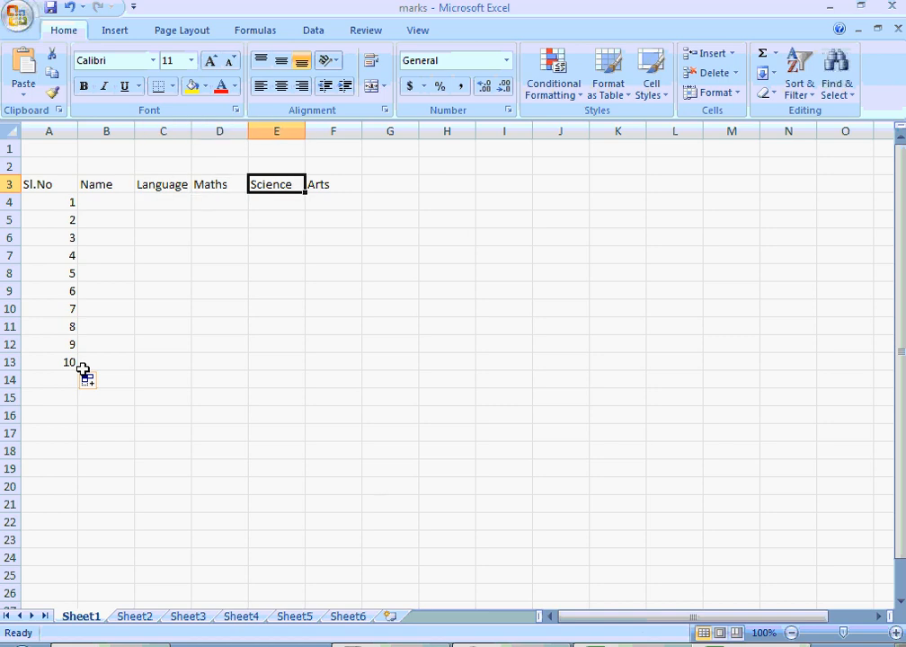
{"action": "key", "text": "Right"}
{"action": "key", "text": "Left"}
{"action": "key", "text": "Left"}
{"action": "key", "text": "Left"}
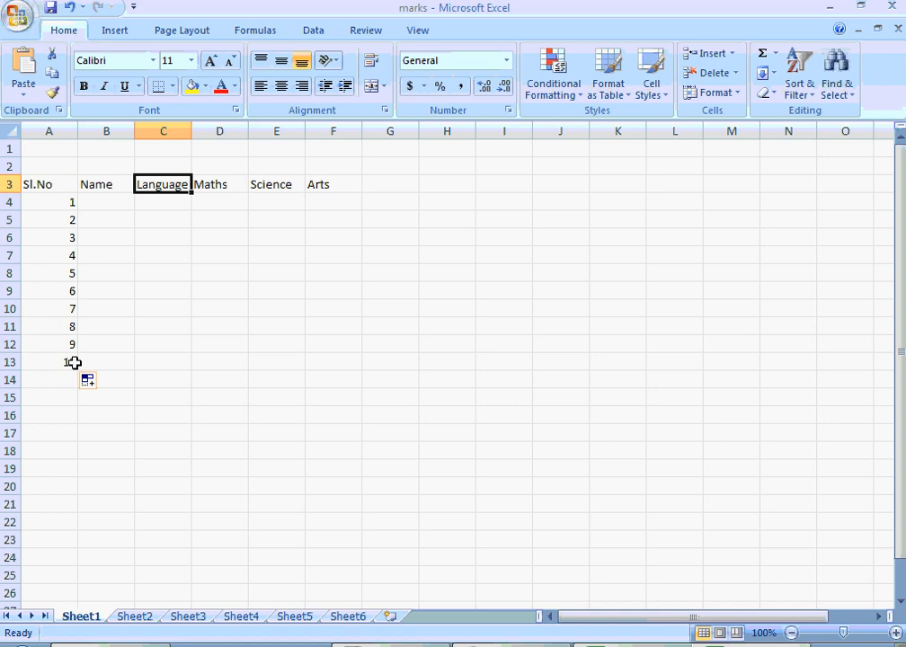
- Insert a blank column before the Language column
{"action": "left_click", "coordinate": [155, 126]}
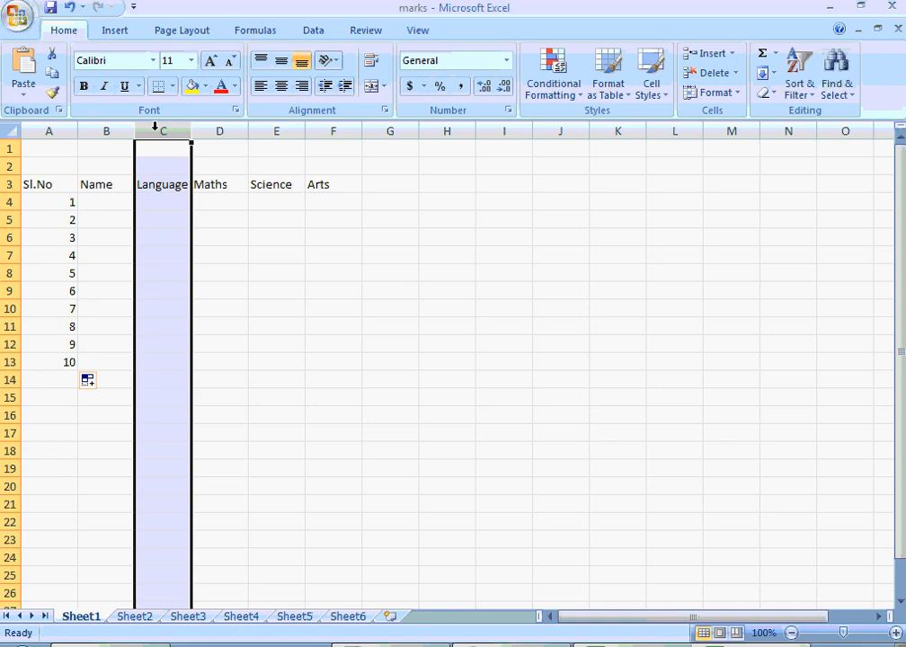
{"action": "left_click", "coordinate": [218, 130]}
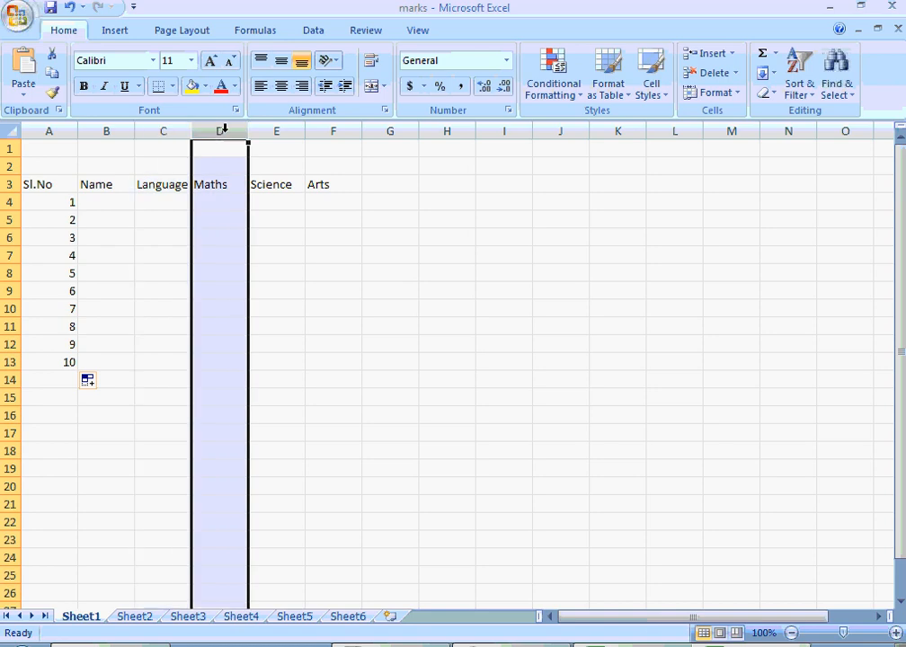
{"action": "left_click", "coordinate": [164, 130]}
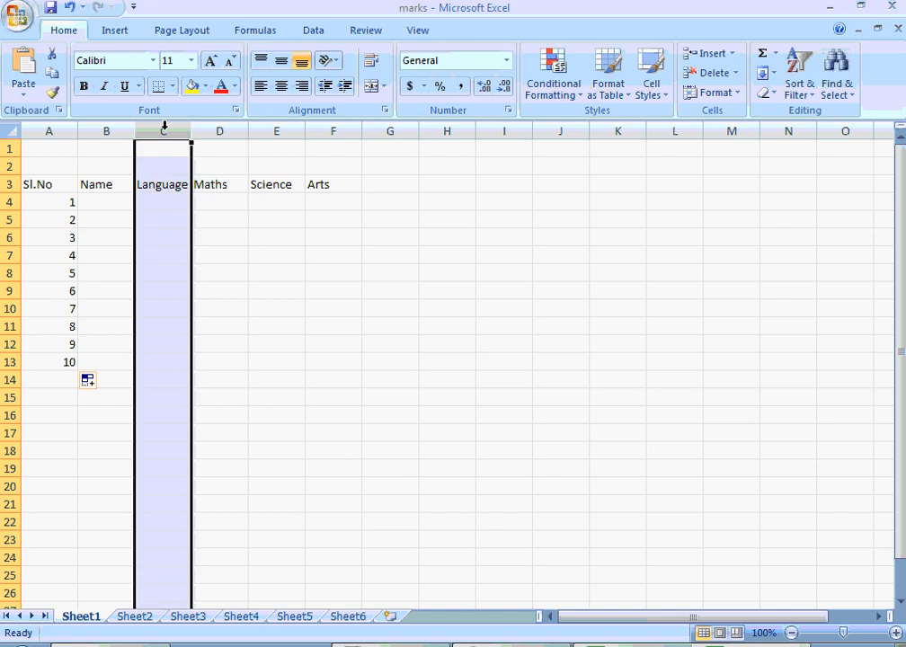
{"action": "right_click", "coordinate": [165, 130]}
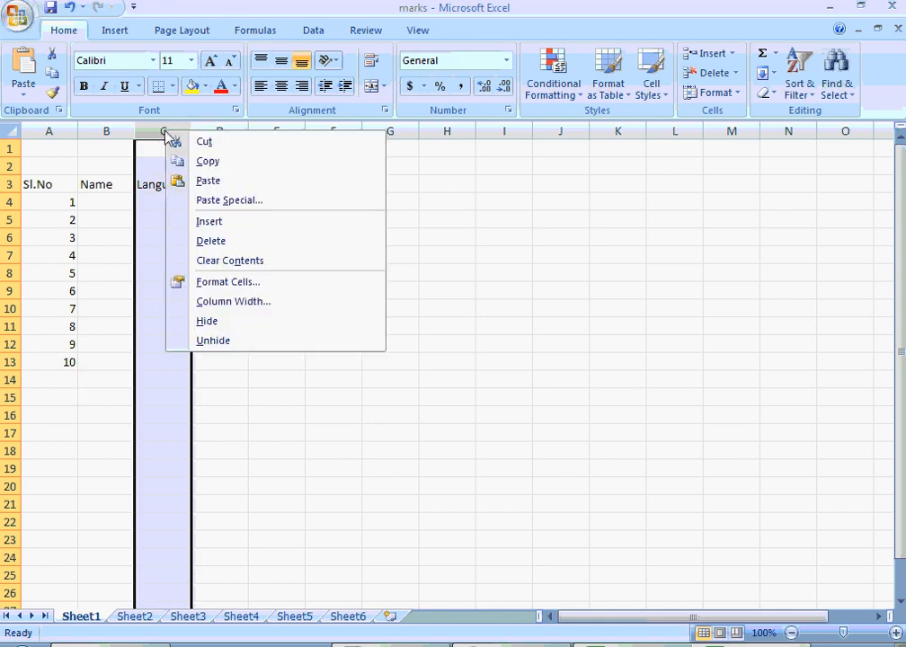
{"action": "left_click", "coordinate": [200, 223]}
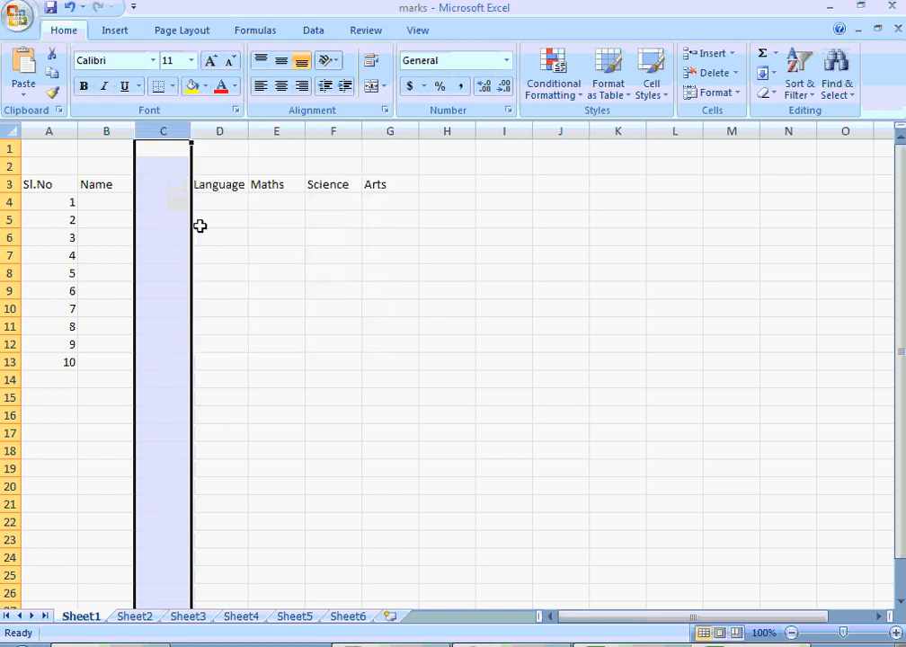
- Enter the heading Roll.No in cell C3 of the blank column between Name and Language
{"action": "left_click", "coordinate": [159, 184]}
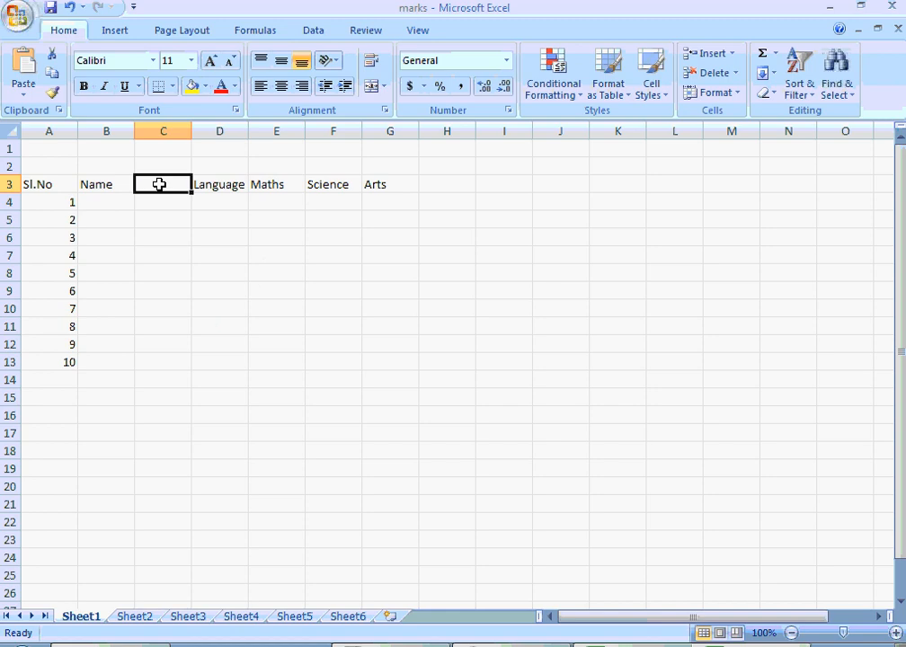
{"action": "type", "text": "Ro"}
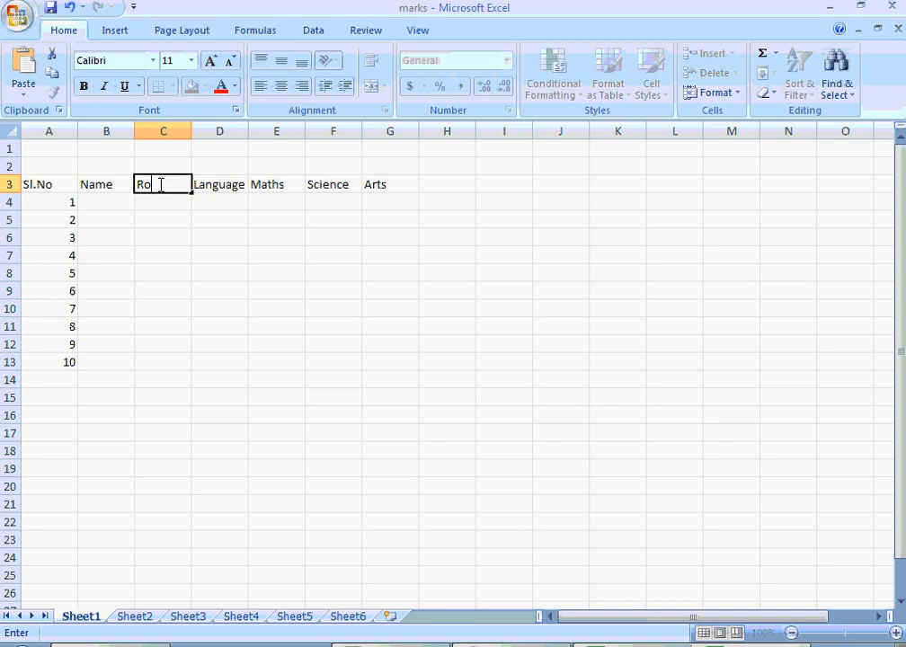
{"action": "type", "text": "ll No"}
{"action": "key", "text": "Tab"}
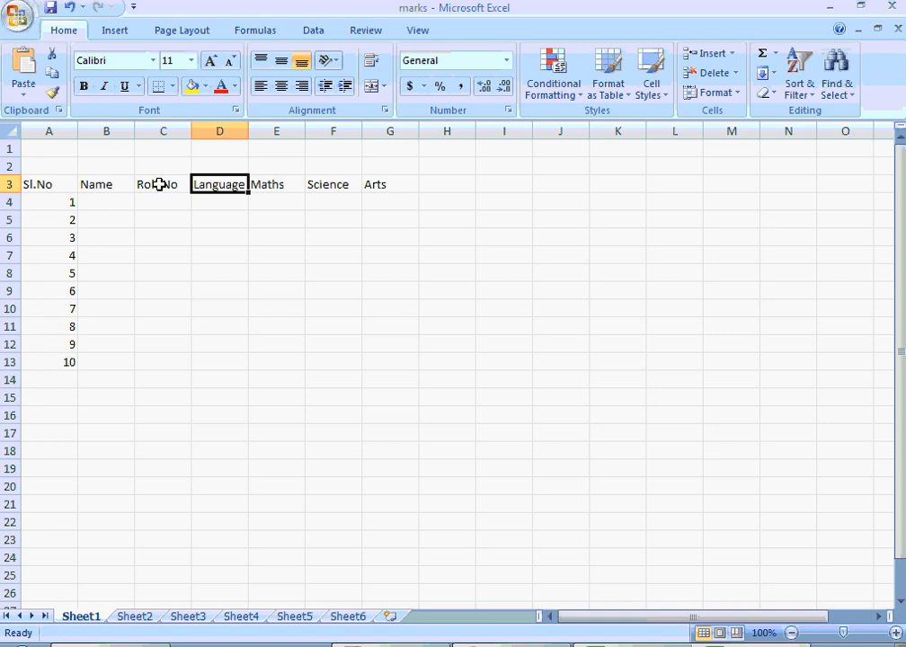
- Paste the copied student names, roll numbers and subject marks into the table starting at cell B4
{"action": "key", "text": "Left"}
{"action": "key", "text": "Down"}
{"action": "key", "text": "Left"}
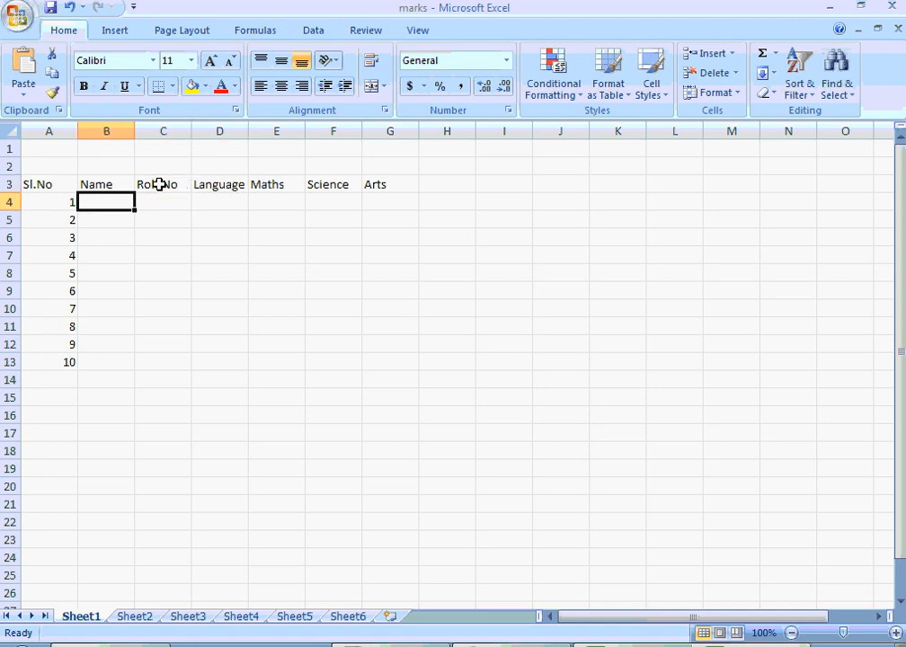
{"action": "key", "text": "ctrl+v"}
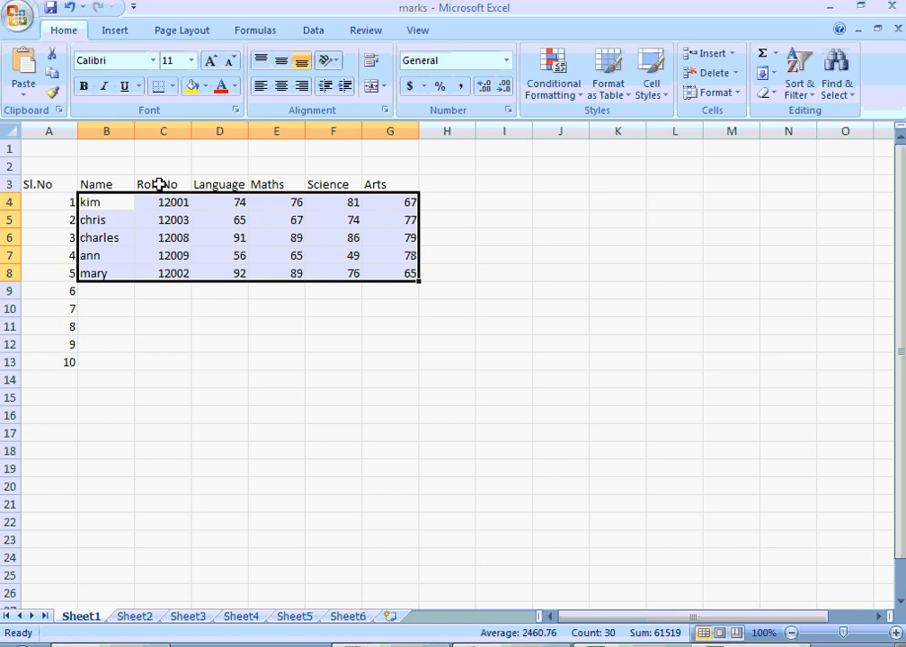
- Clear the surplus serial numbers 6 to 10 from cells A9 to A13
{"action": "key", "text": "Down"}
{"action": "key", "text": "Down"}
{"action": "key", "text": "Down"}
{"action": "key", "text": "Down"}
{"action": "key", "text": "Down"}
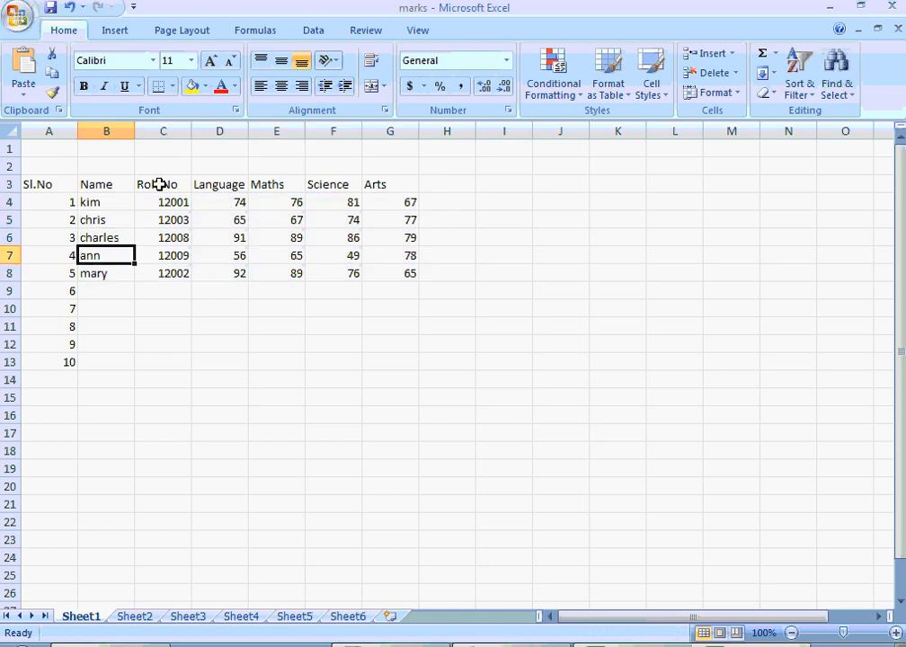
{"action": "key", "text": "Left"}
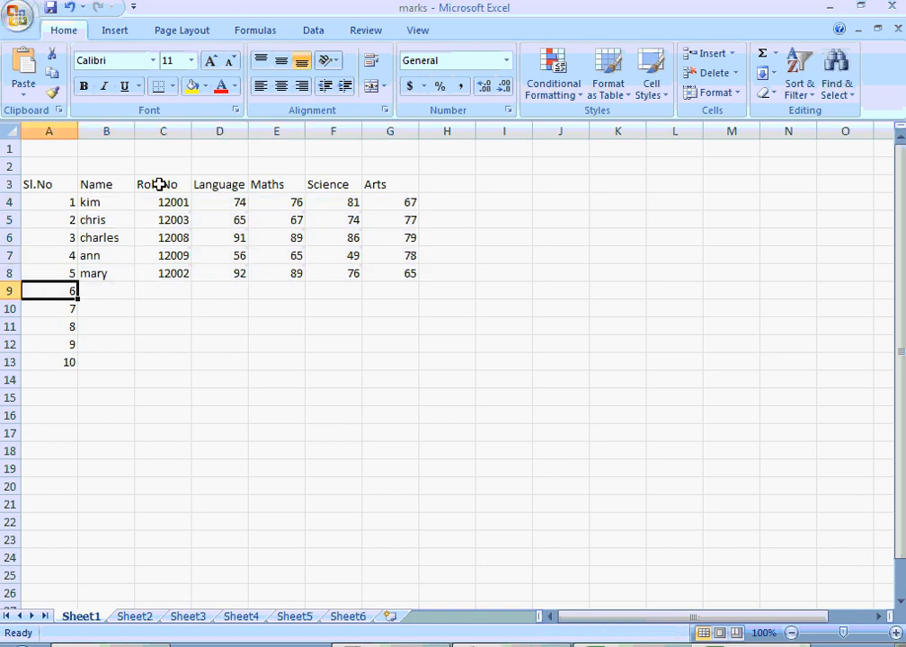
{"action": "key", "text": "shift+Down"}
{"action": "key", "text": "shift+Down"}
{"action": "key", "text": "shift+Down"}
{"action": "key", "text": "shift+Down"}
{"action": "key", "text": "Delete"}
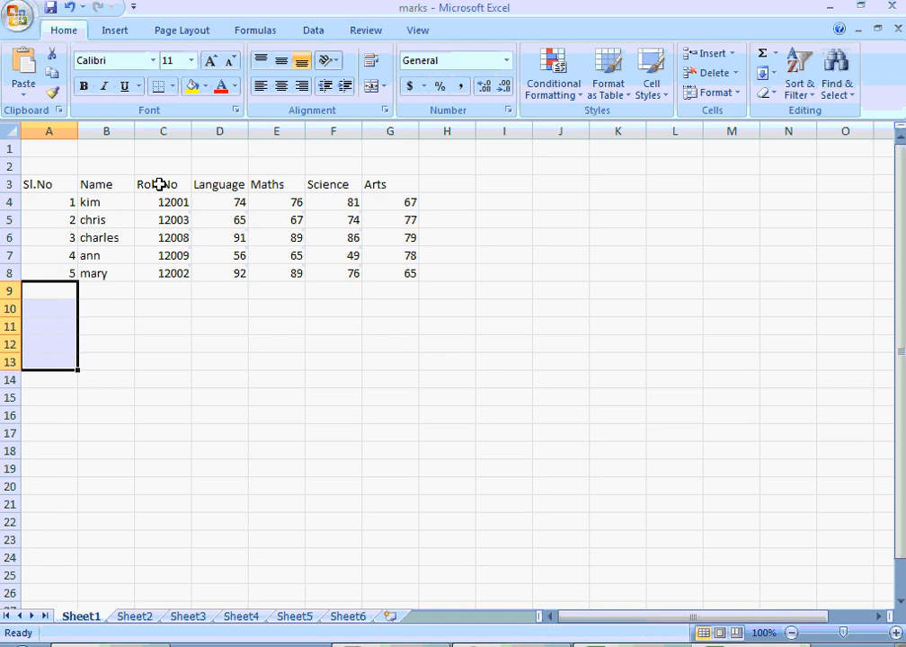
- Add the heading Total in cell H3, next to the Arts heading
{"action": "key", "text": "Right"}
{"action": "key", "text": "Right"}
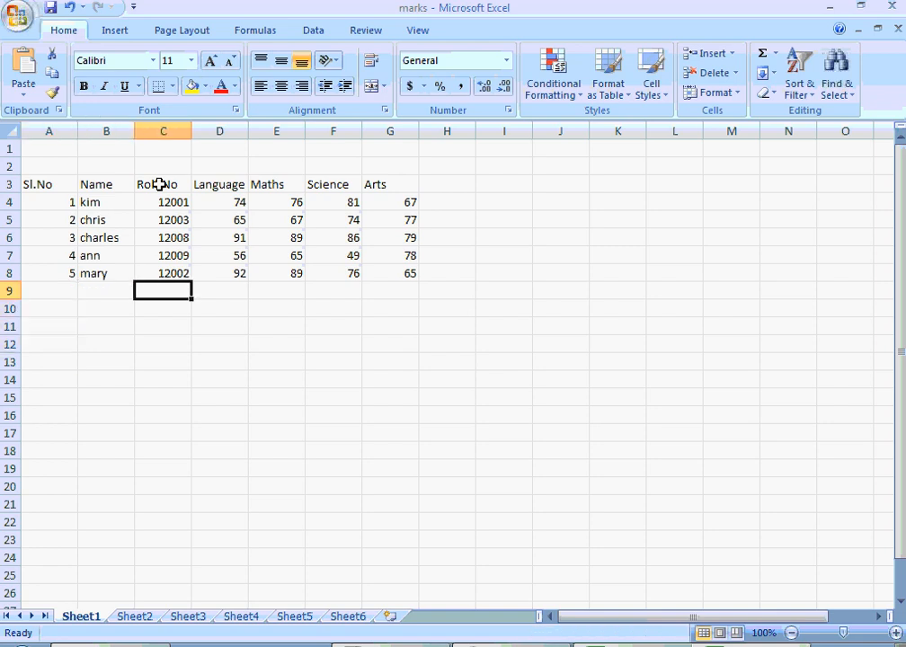
{"action": "key", "text": "Up"}
{"action": "key", "text": "Up"}
{"action": "key", "text": "Down"}
{"action": "key", "text": "Down"}
{"action": "key", "text": "Right"}
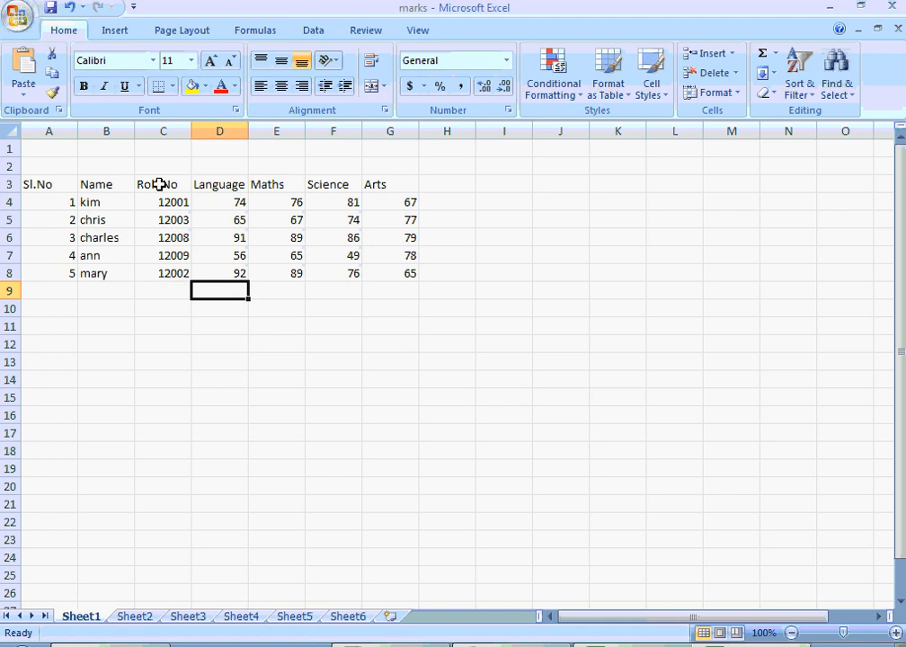
{"action": "key", "text": "Up"}
{"action": "key", "text": "Up"}
{"action": "key", "text": "Up"}
{"action": "key", "text": "Up"}
{"action": "key", "text": "Up"}
{"action": "key", "text": "Up"}
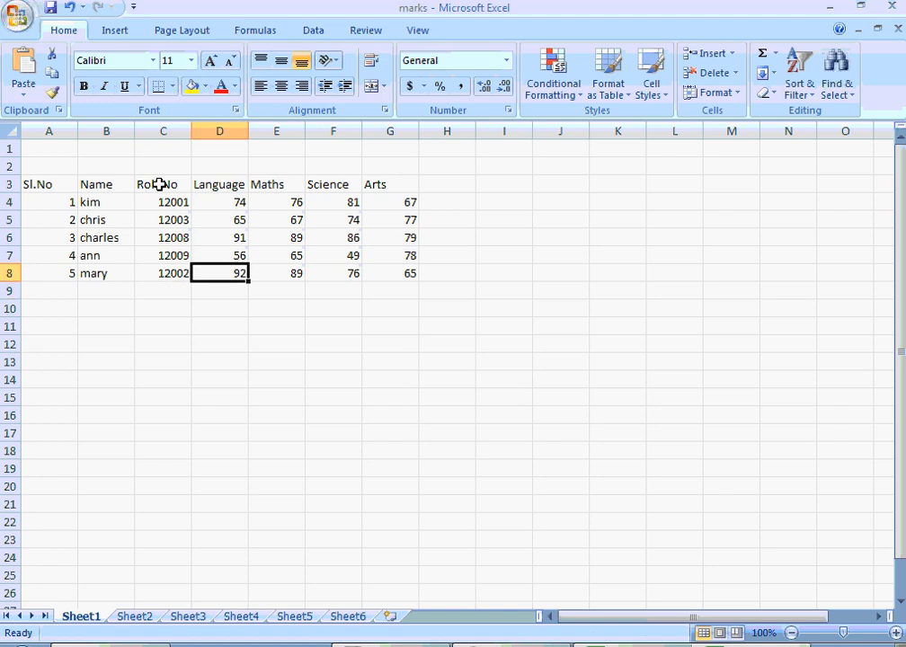
{"action": "key", "text": "Right"}
{"action": "key", "text": "Right"}
{"action": "key", "text": "Right"}
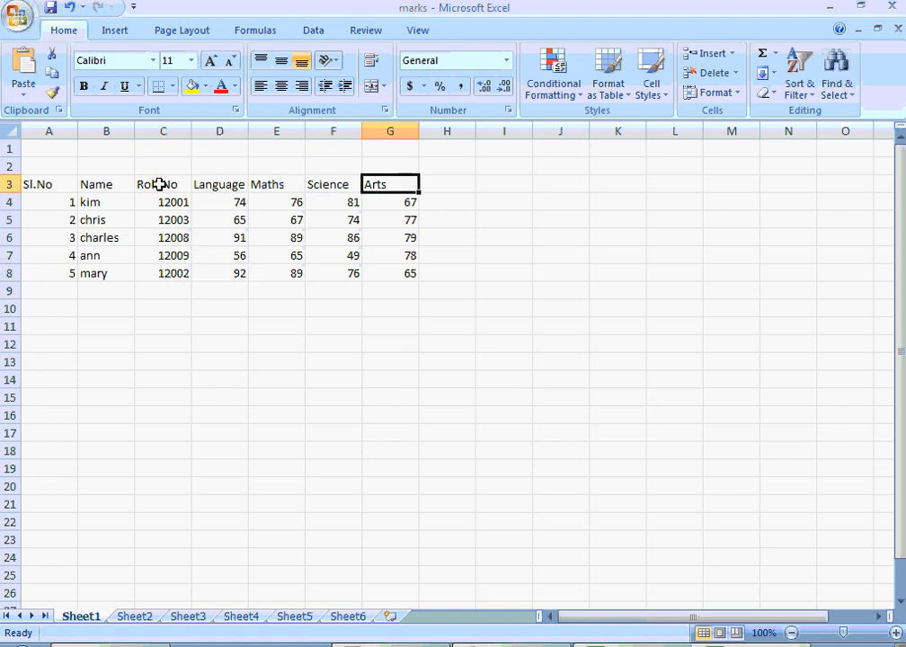
{"action": "key", "text": "Right"}
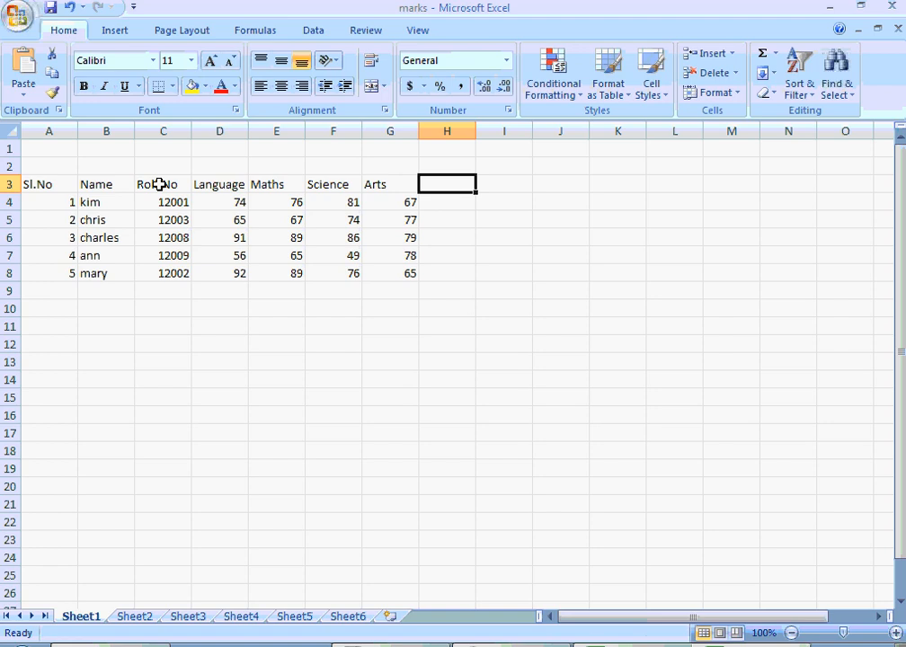
{"action": "type", "text": "Total"}
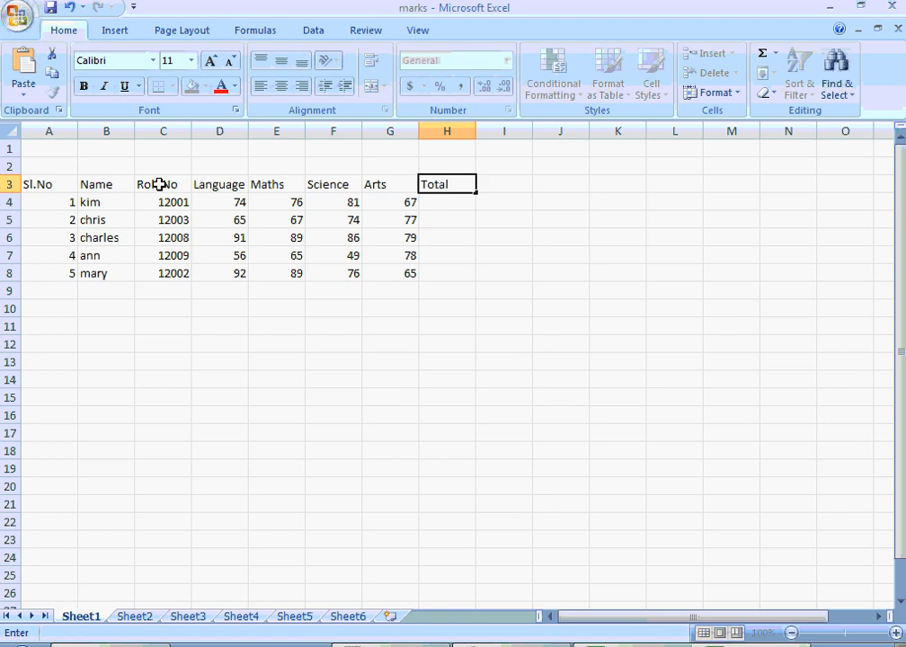
{"action": "key", "text": "Right"}
{"action": "key", "text": "Left"}
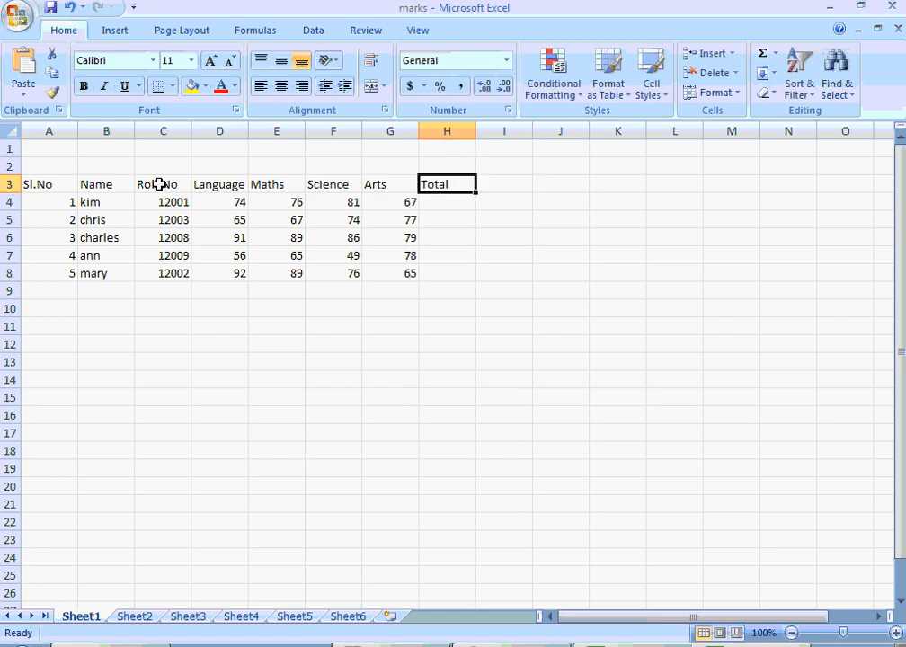
- Enter the formula =D4+E4+F4+G4 in cell H4 to total the first student's marks
{"action": "key", "text": "Down"}
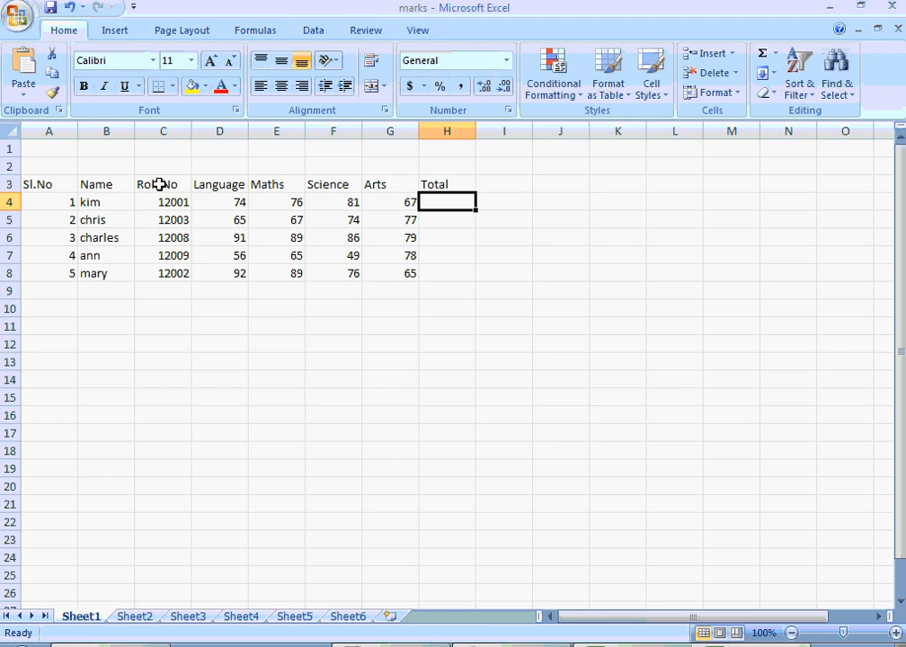
{"action": "type", "text": "="}
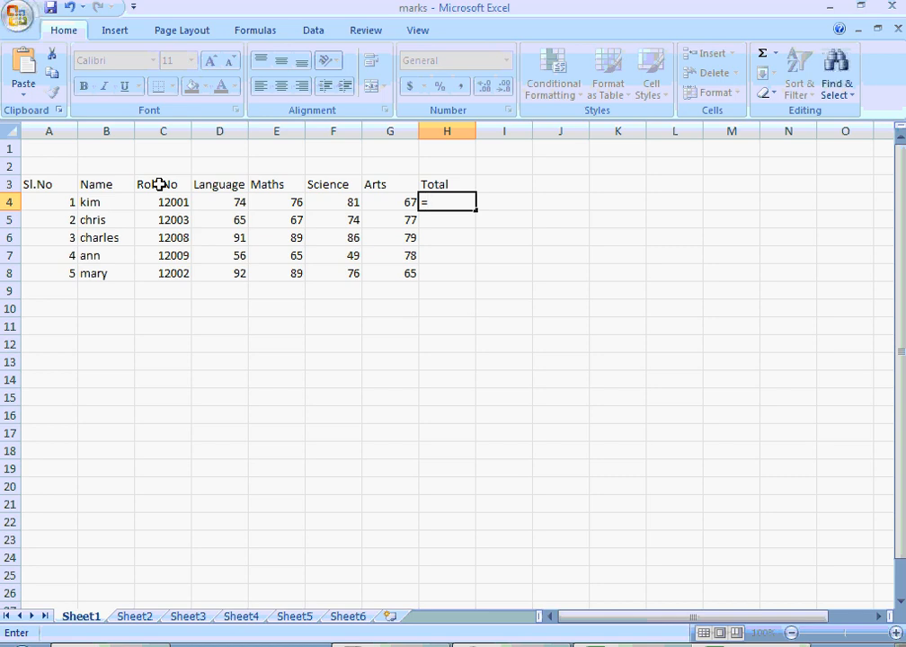
{"action": "left_click", "coordinate": [235, 205]}
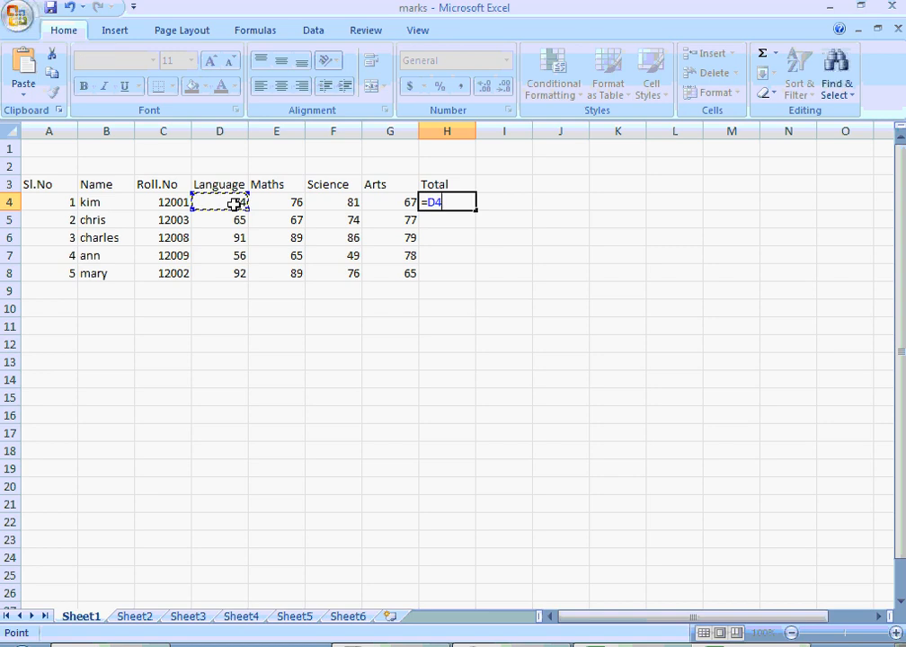
{"action": "type", "text": "+"}
{"action": "left_click", "coordinate": [279, 200]}
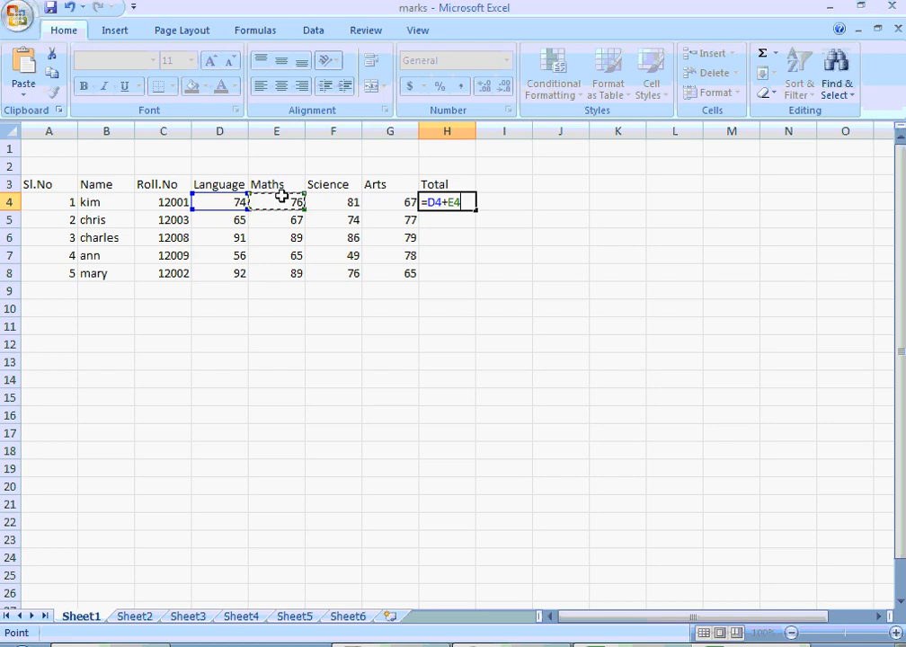
{"action": "type", "text": "+"}
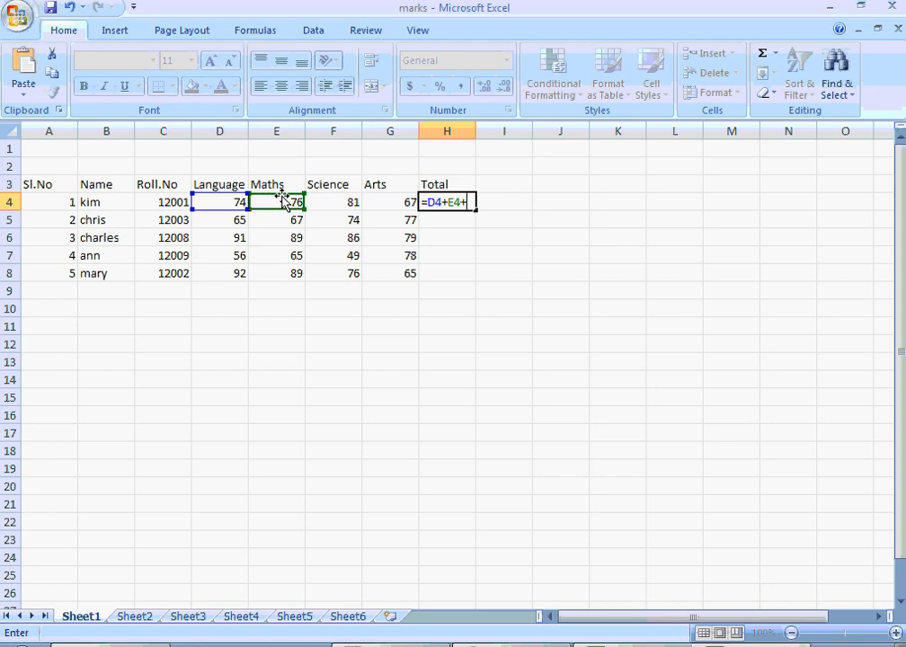
{"action": "left_click", "coordinate": [337, 202]}
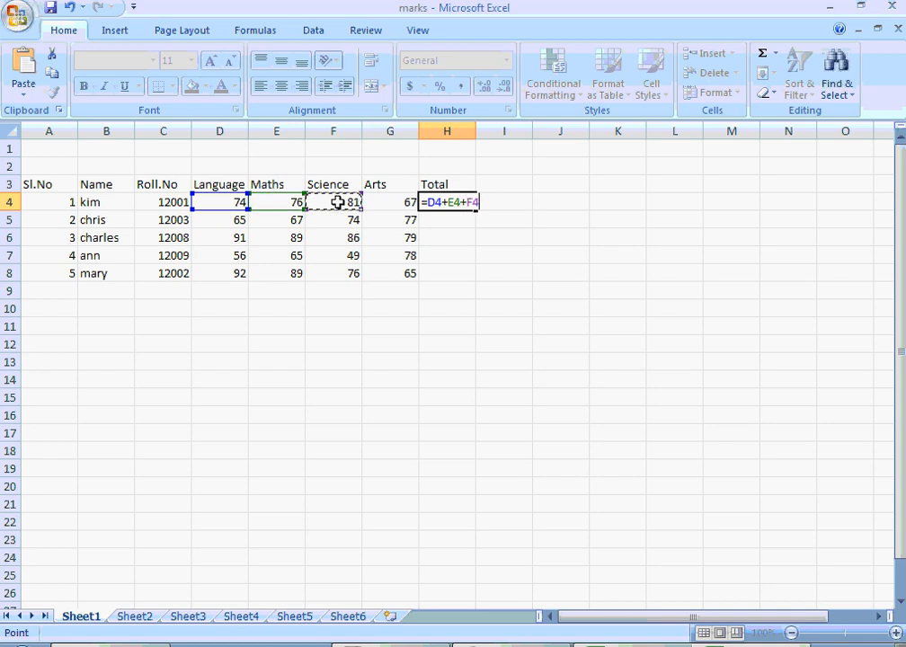
{"action": "type", "text": "+"}
{"action": "left_click", "coordinate": [407, 202]}
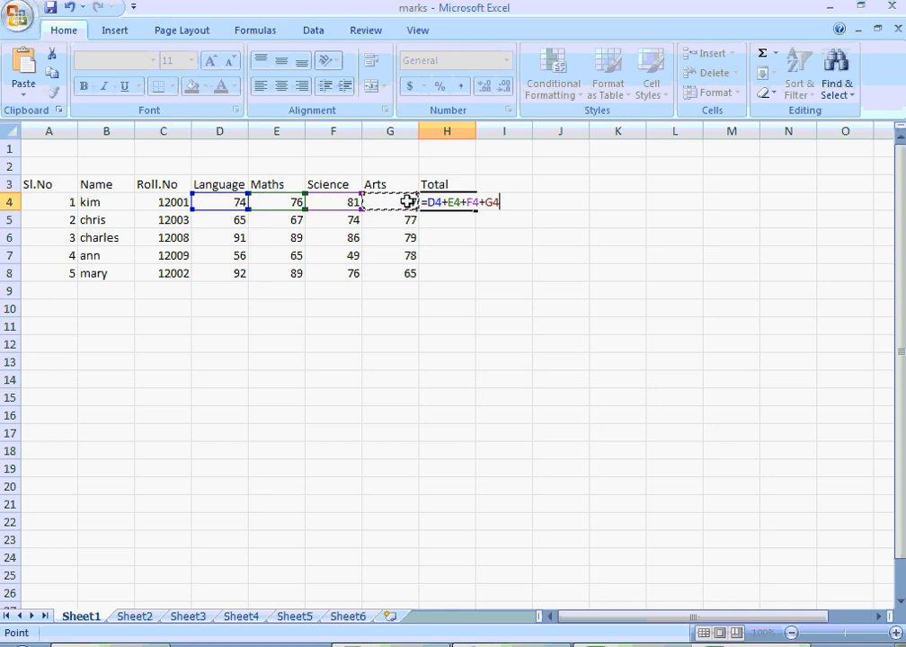
{"action": "key", "text": "Return"}
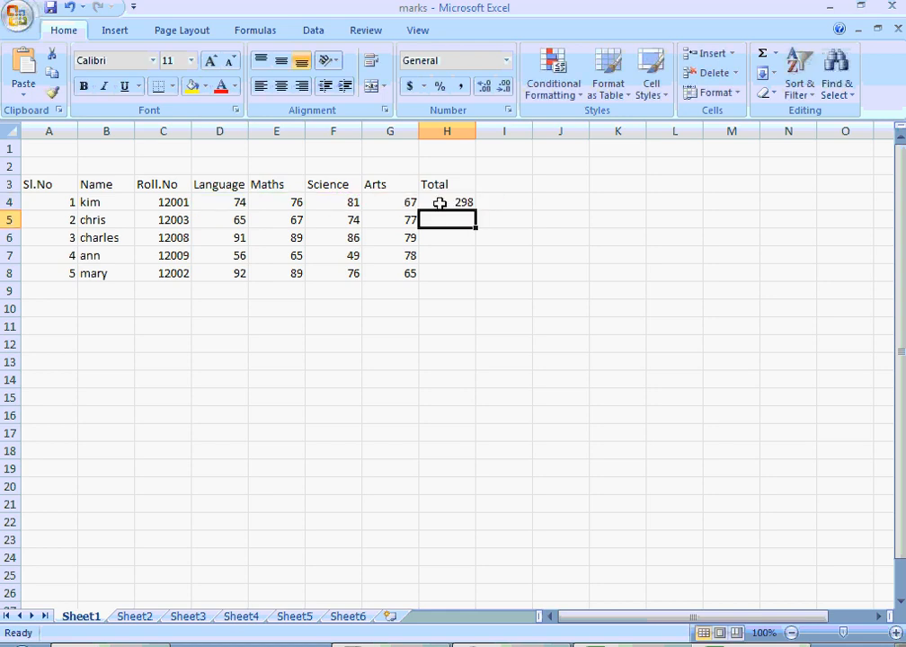
- Fill the total formula from cell H4 down to H8 for the remaining students
{"action": "left_click", "coordinate": [449, 202]}
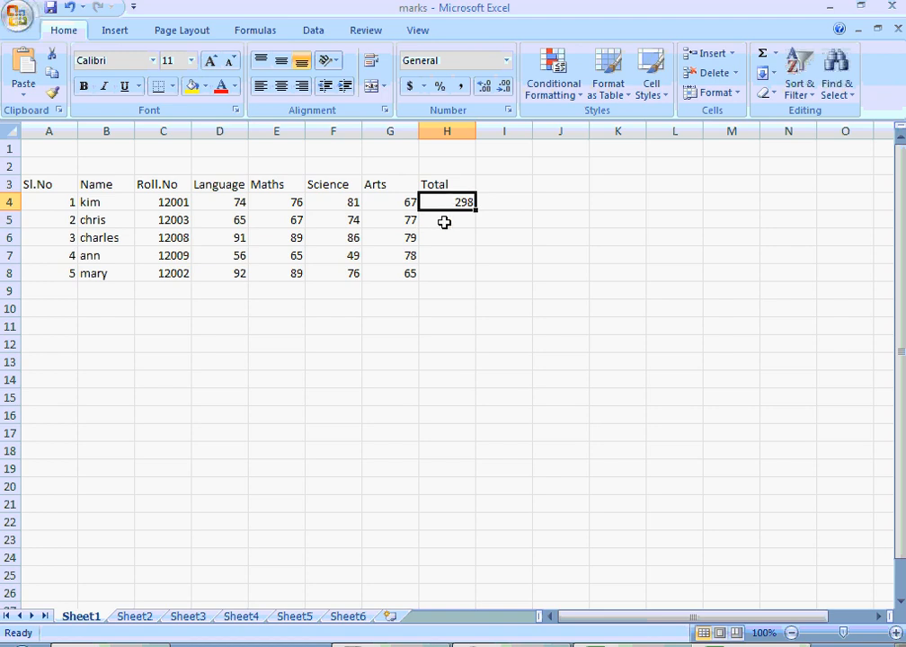
{"action": "left_click", "coordinate": [445, 220]}
{"action": "left_click", "coordinate": [448, 253]}
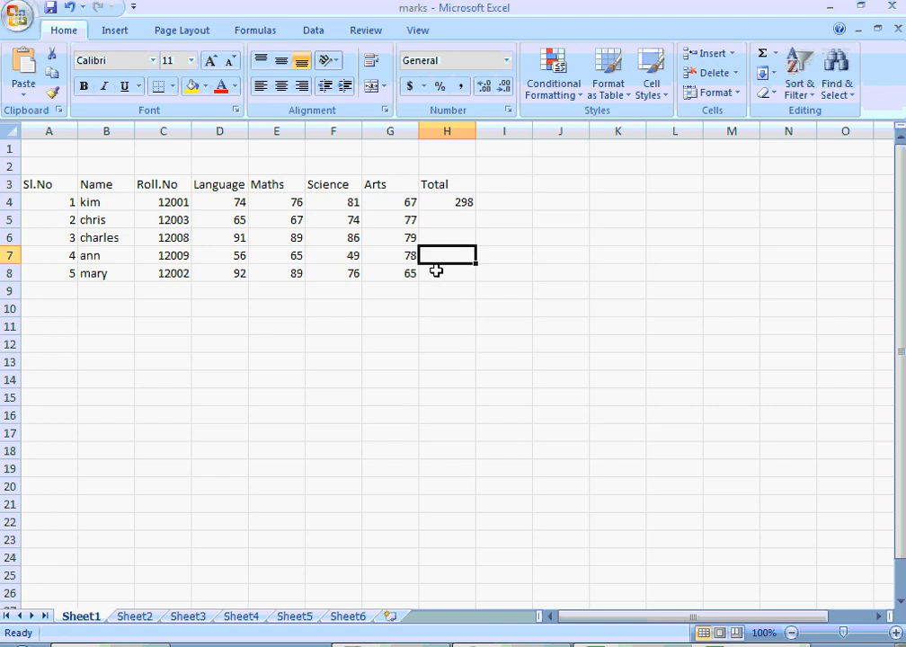
{"action": "left_click", "coordinate": [445, 273]}
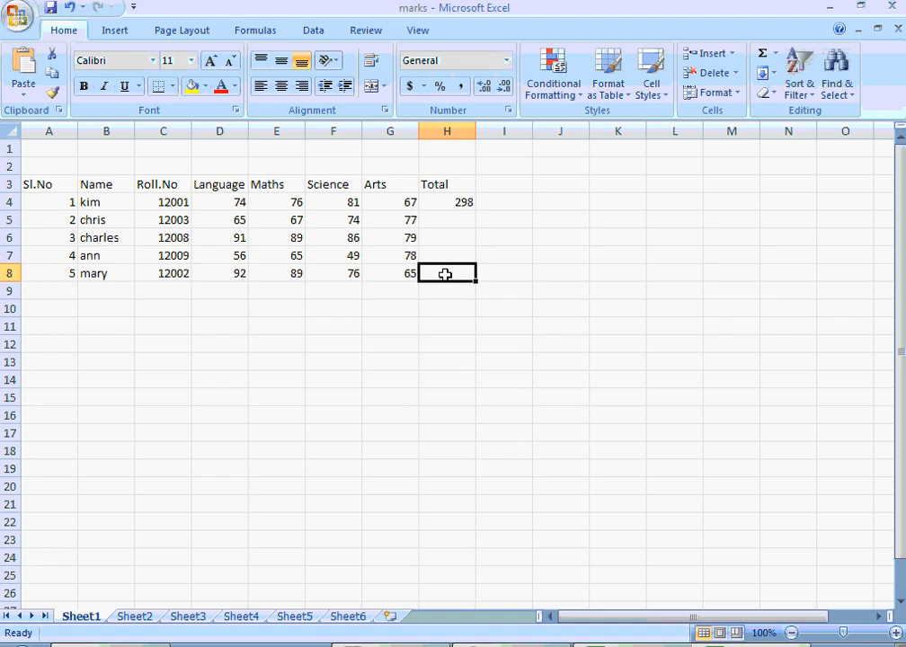
{"action": "left_click", "coordinate": [459, 198]}
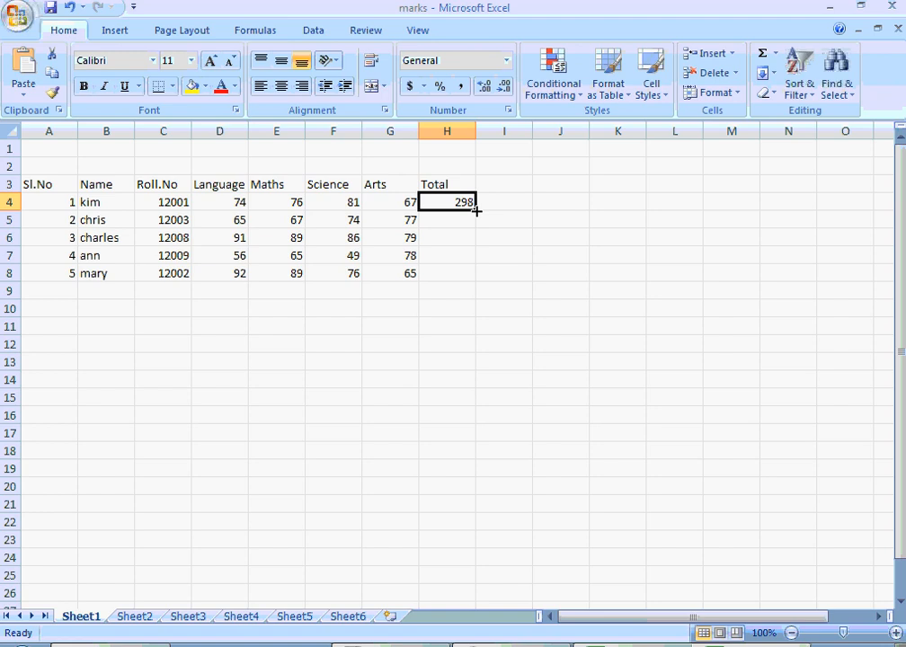
{"action": "left_click_drag", "start_coordinate": [476, 209], "coordinate": [478, 276]}
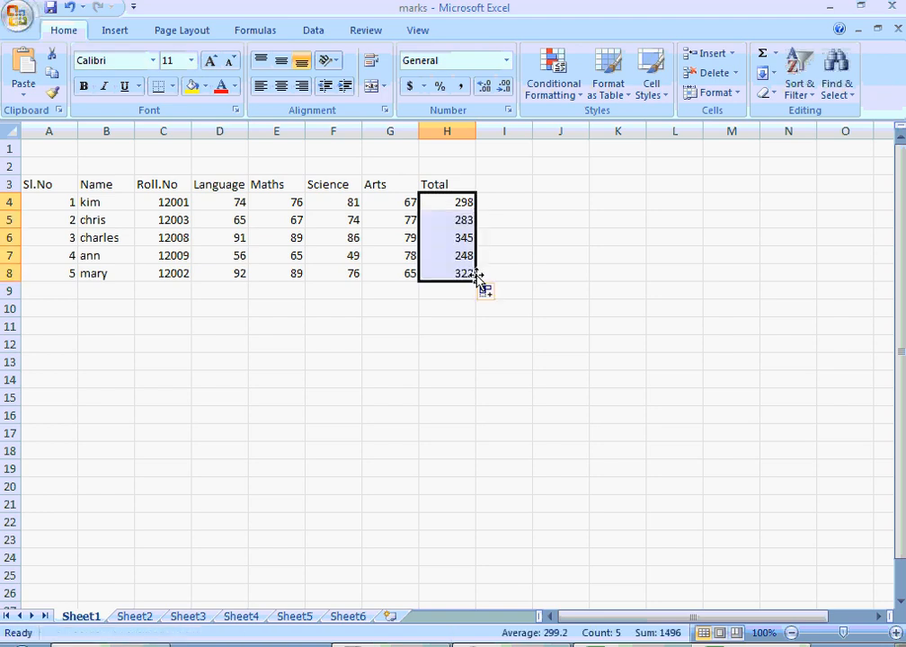
{"action": "left_click", "coordinate": [559, 219]}
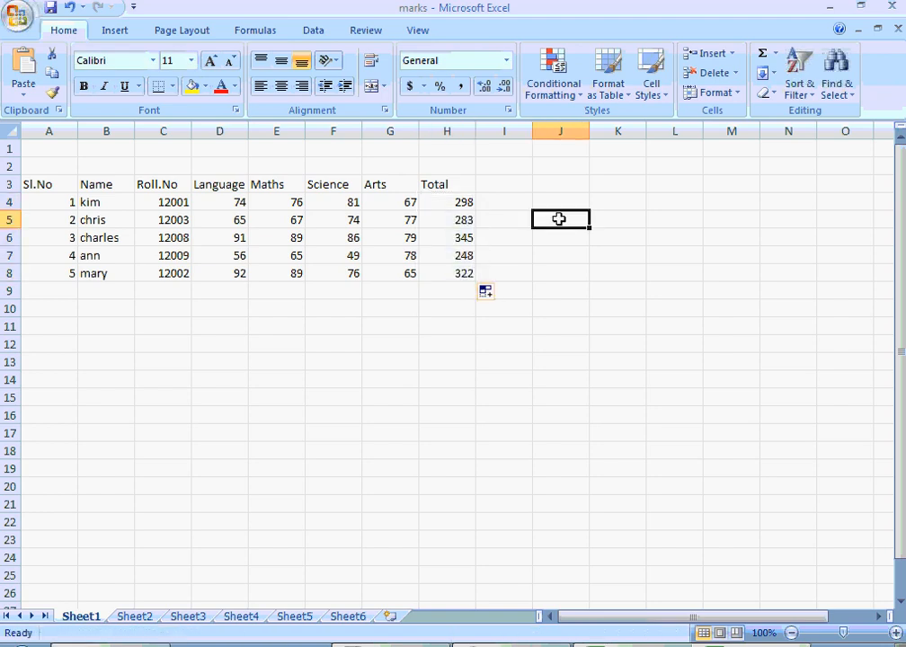
{"action": "left_click", "coordinate": [459, 205]}
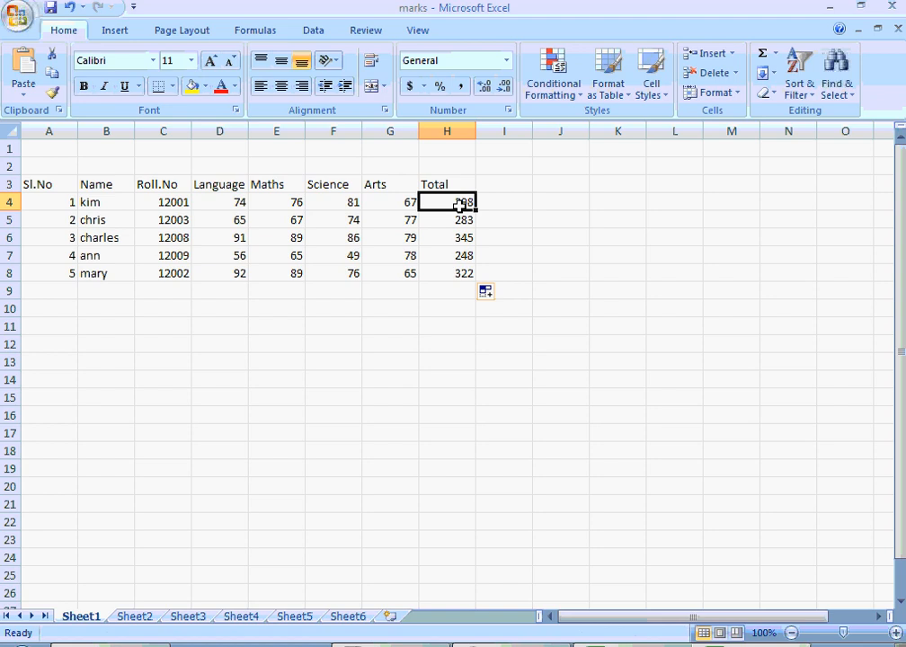
- Clear the existing totals from cells H4 to H8
{"action": "key", "text": "shift+Down"}
{"action": "key", "text": "shift+Down"}
{"action": "key", "text": "shift+Down"}
{"action": "key", "text": "shift+Down"}
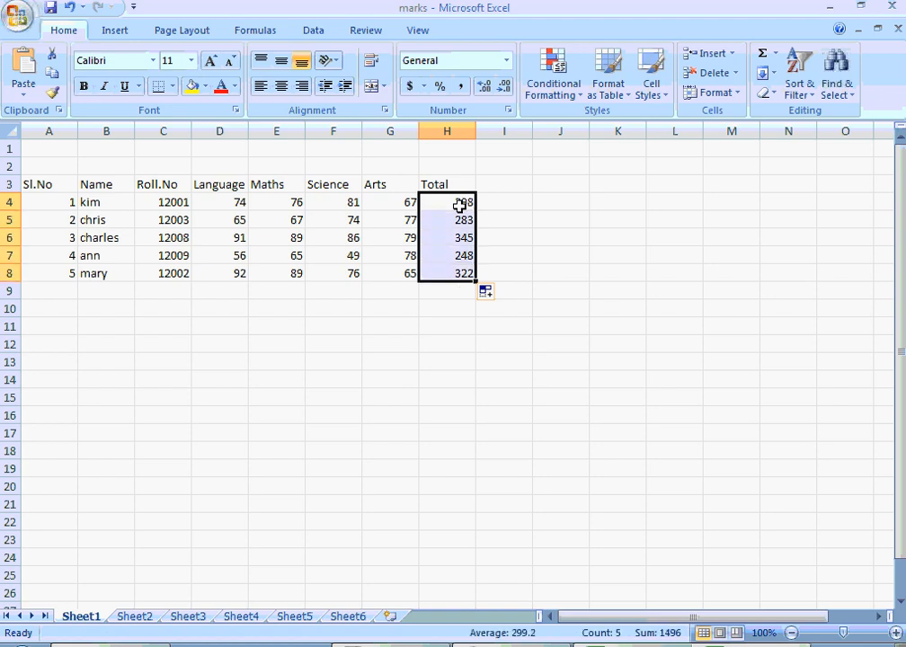
{"action": "key", "text": "Delete"}
{"action": "double_click", "coordinate": [461, 207]}
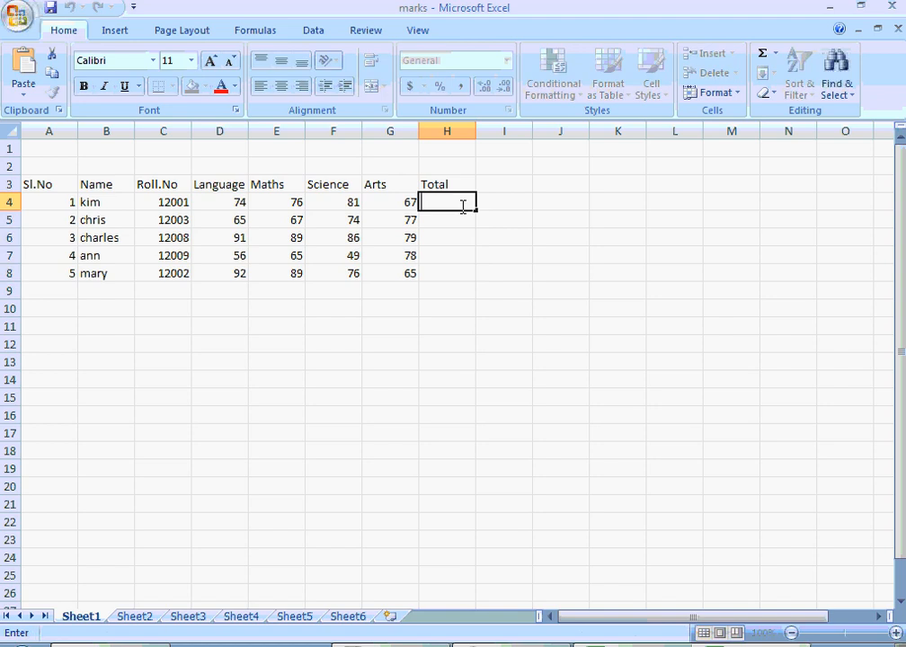
{"action": "left_click", "coordinate": [438, 222]}
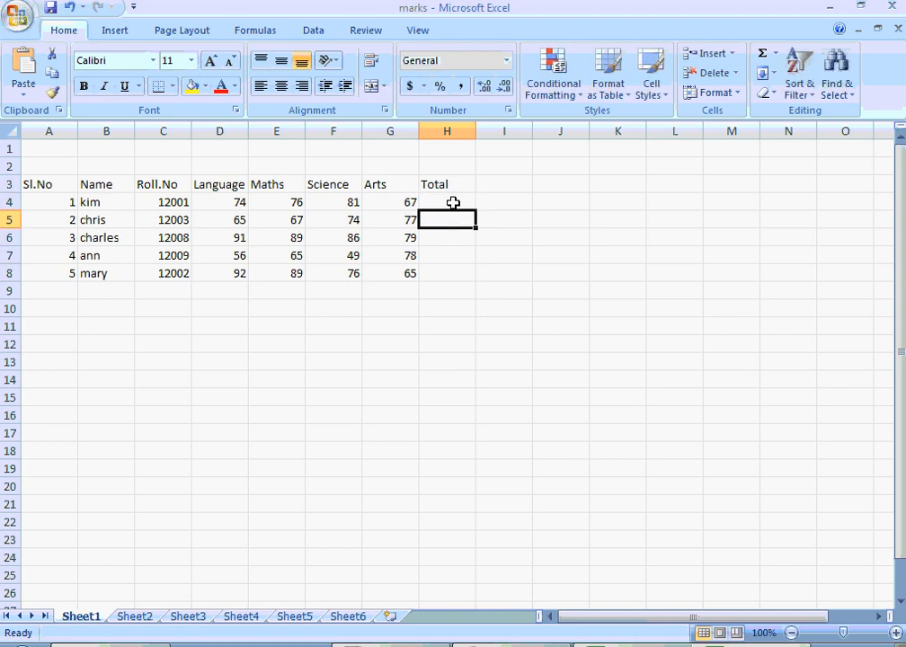
- Total the first student's marks in cell H4 with the Sum function over D4:G4
{"action": "left_click", "coordinate": [453, 203]}
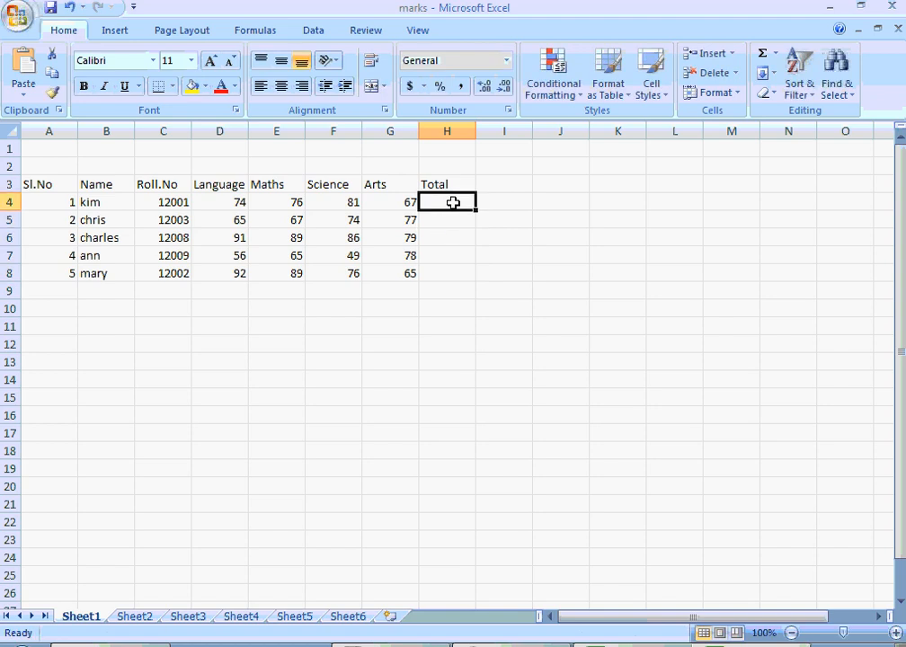
{"action": "left_click", "coordinate": [761, 56]}
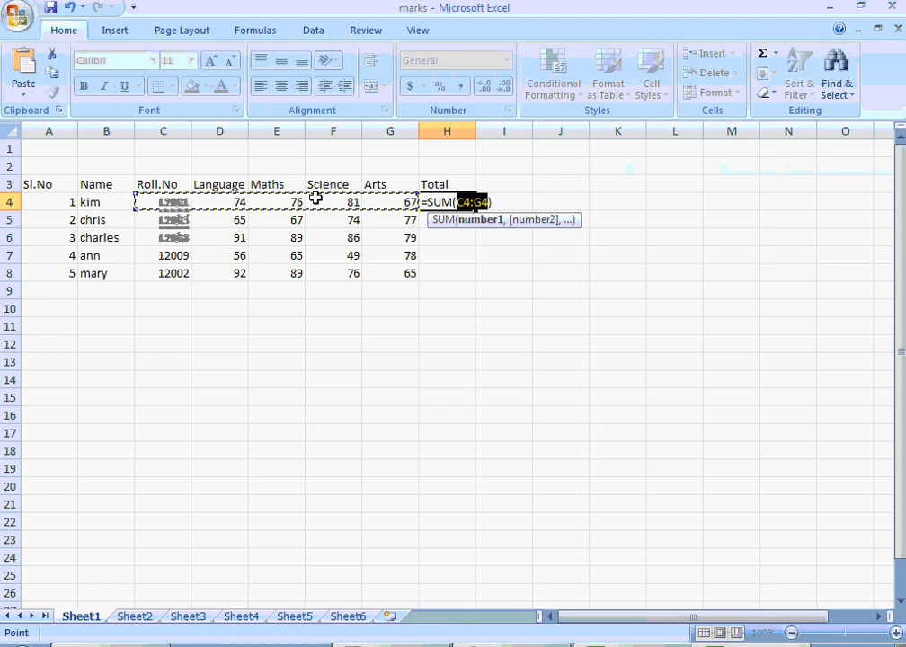
{"action": "left_click", "coordinate": [228, 198]}
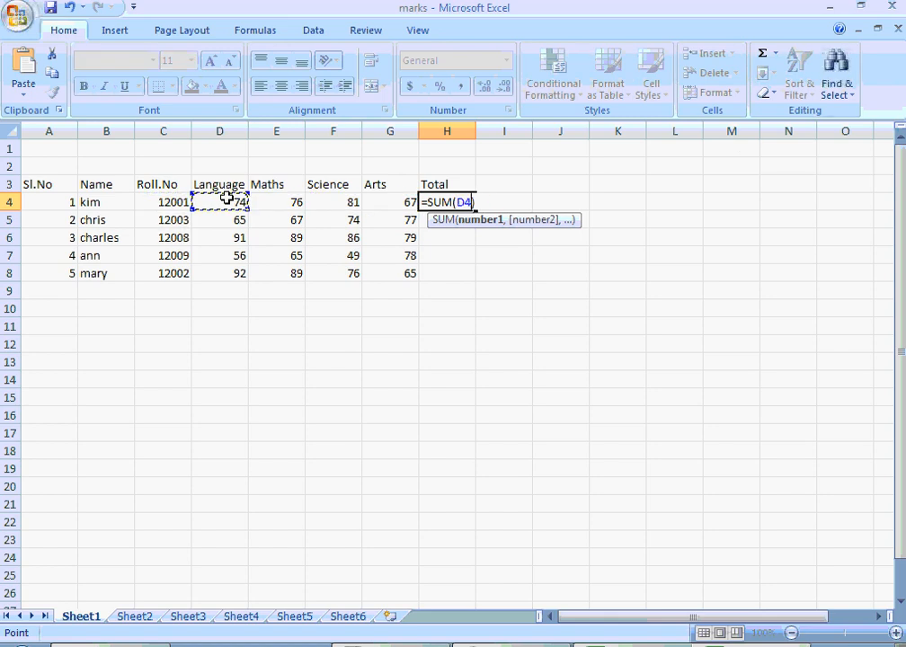
{"action": "left_click_drag", "start_coordinate": [227, 198], "coordinate": [396, 200]}
{"action": "key", "text": "Return"}
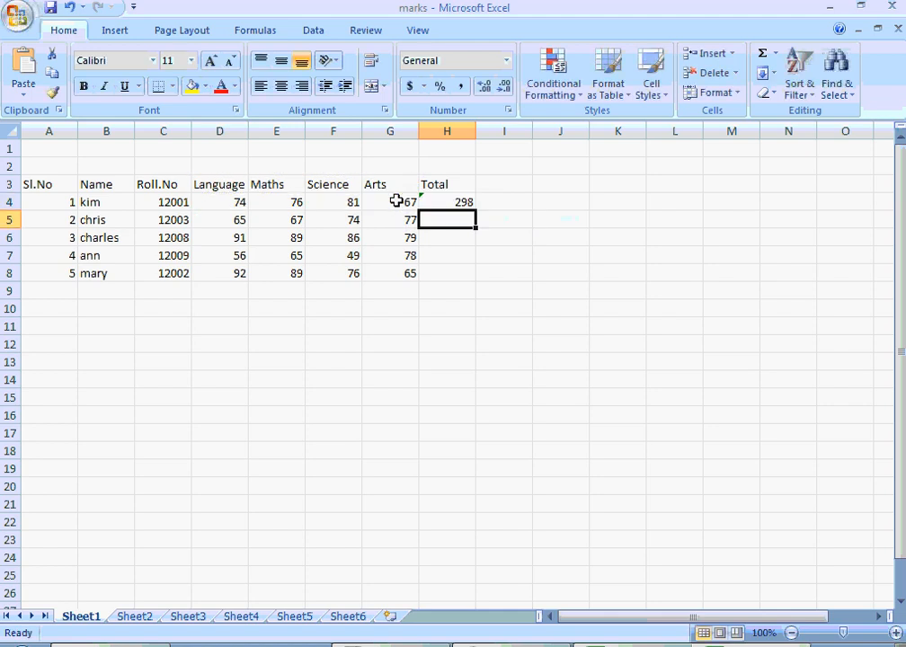
- Fill the Sum formula from cell H4 down to H8 for the other students
{"action": "key", "text": "Up"}
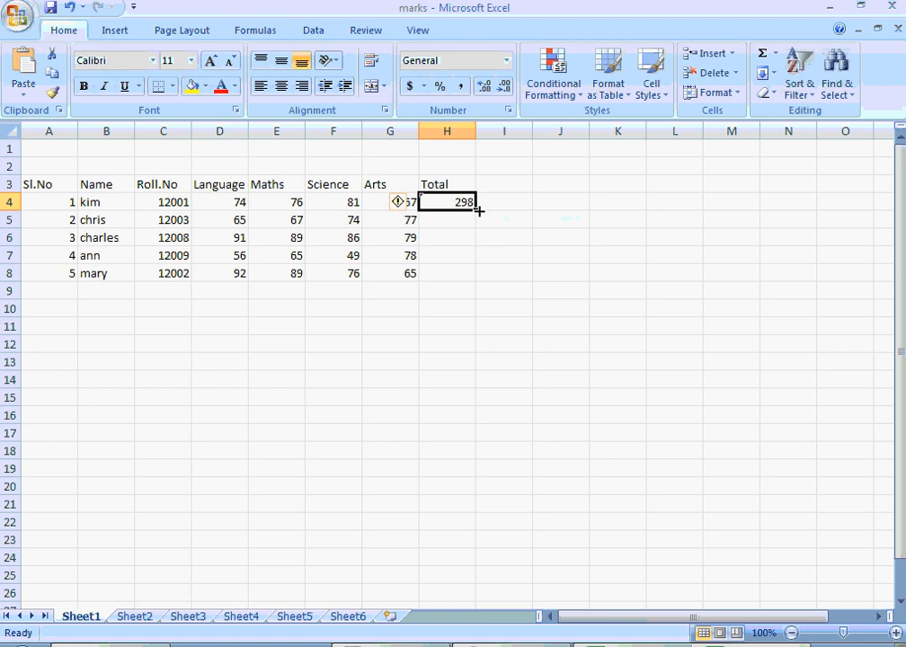
{"action": "left_click_drag", "start_coordinate": [478, 210], "coordinate": [476, 278]}
{"action": "left_click", "coordinate": [548, 261]}
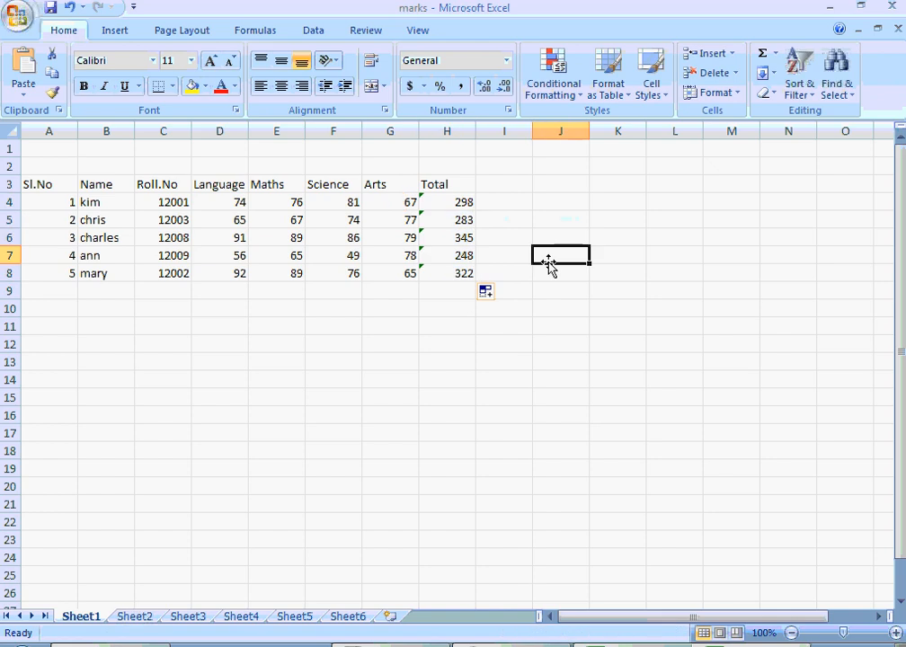
- Add the heading Average in cell I3, next to the Total heading
{"action": "left_click", "coordinate": [508, 183]}
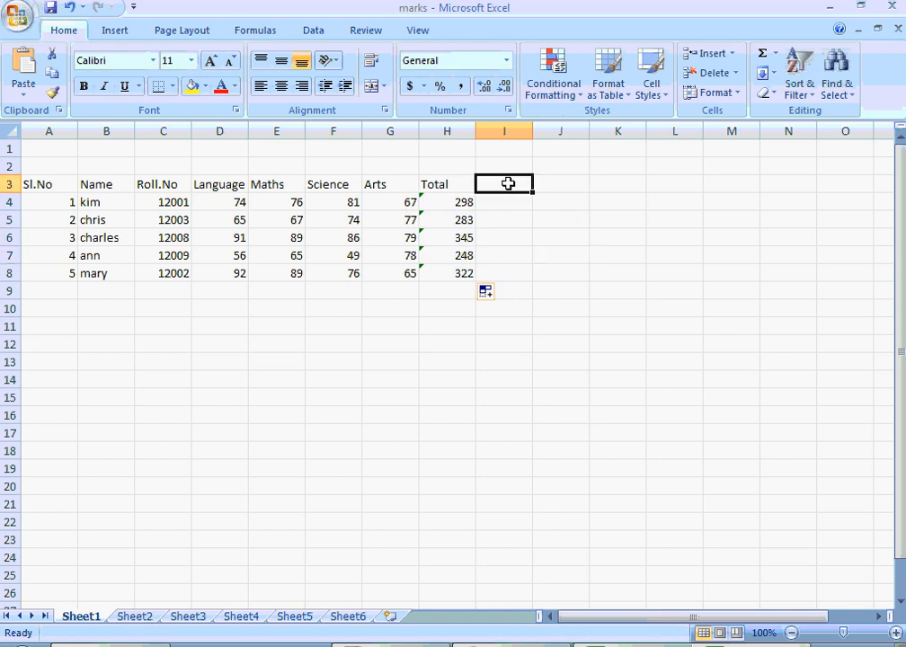
{"action": "type", "text": "Avergae"}
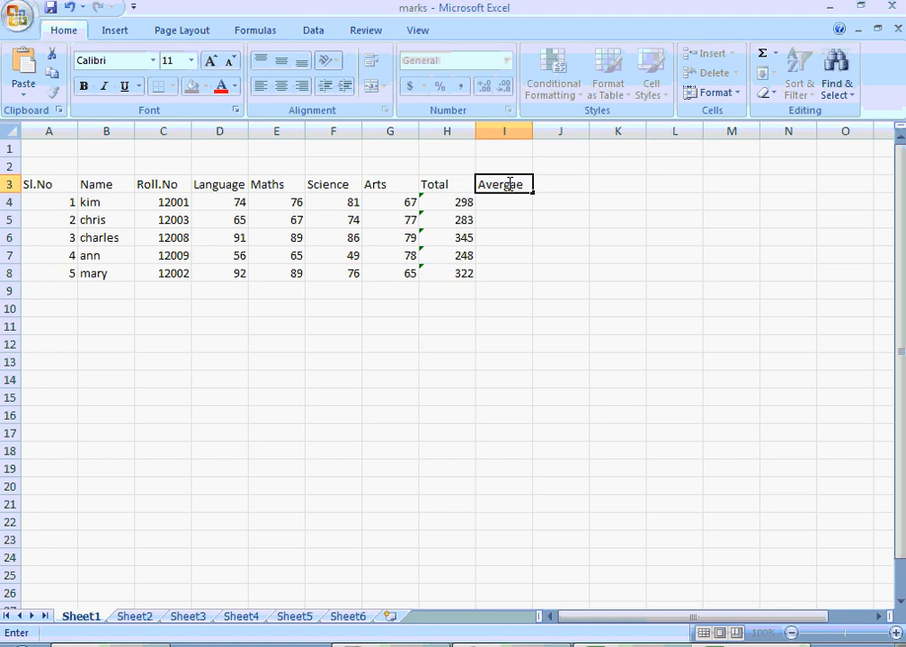
{"action": "key", "text": "BackSpace"}
{"action": "key", "text": "BackSpace"}
{"action": "key", "text": "BackSpace"}
{"action": "type", "text": "age"}
{"action": "key", "text": "Return"}
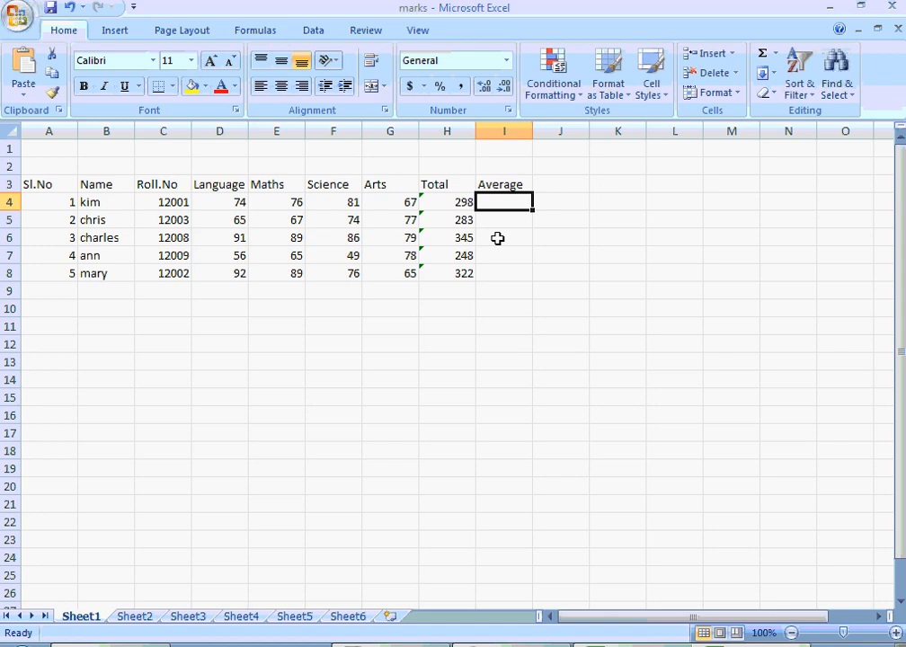
- Enter the formula =H4/4 in cell I4 to calculate the first student's average
{"action": "type", "text": "="}
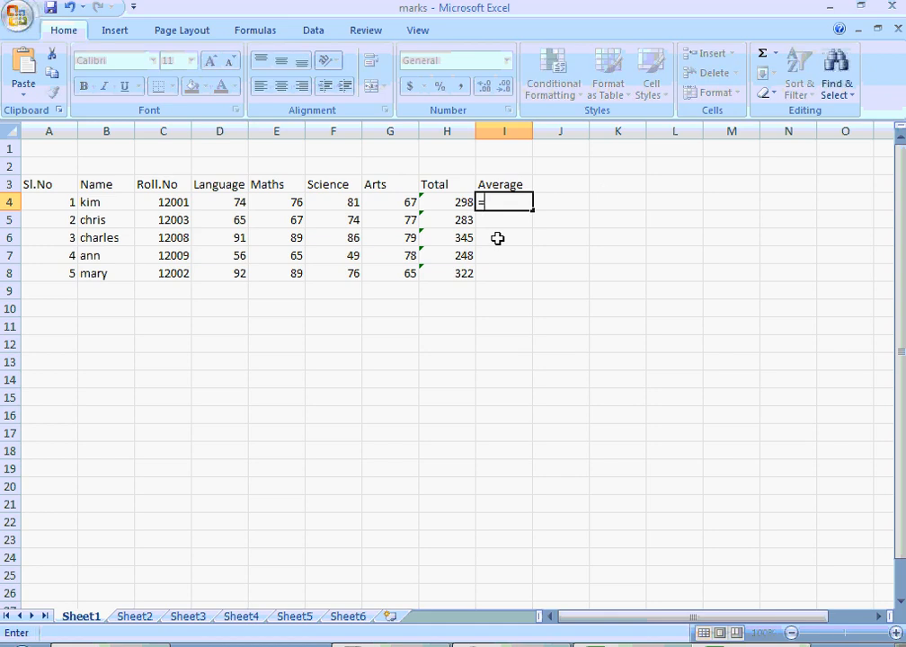
{"action": "left_click", "coordinate": [461, 205]}
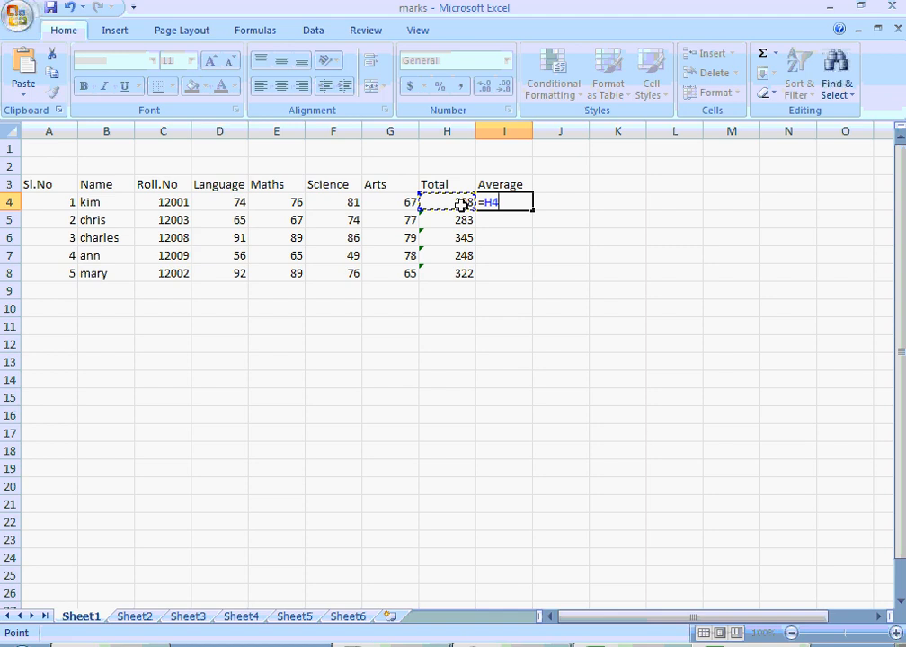
{"action": "type", "text": "/"}
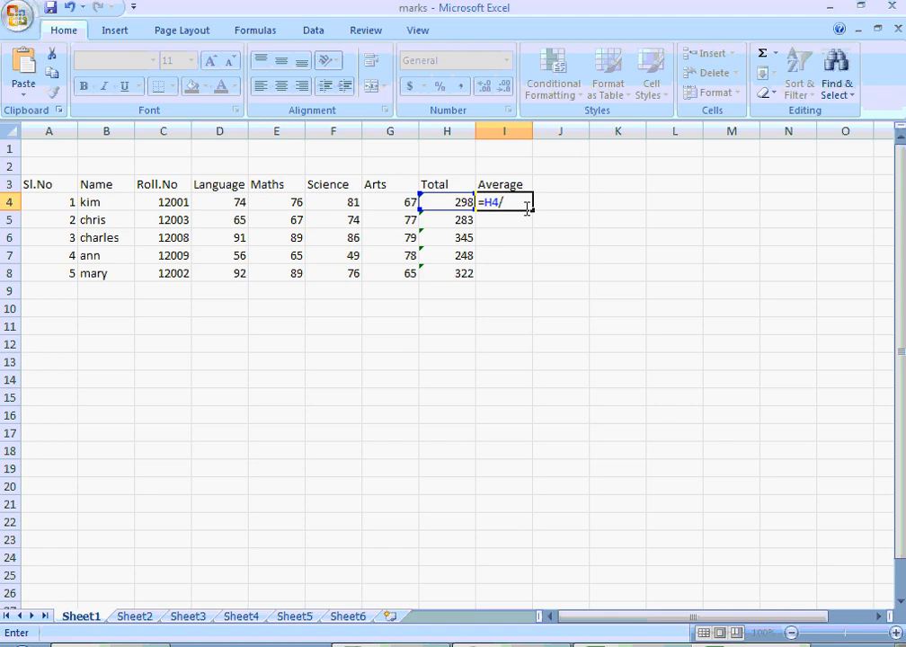
{"action": "type", "text": "4"}
{"action": "key", "text": "Return"}
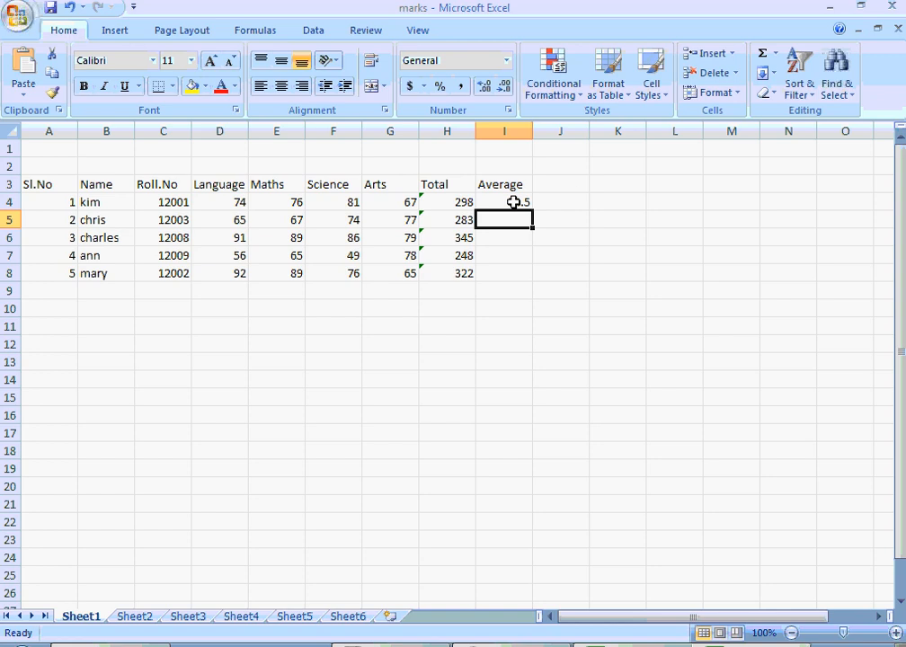
- Fill the division formula from cell I4 down to I8 for the remaining students
{"action": "left_click", "coordinate": [518, 202]}
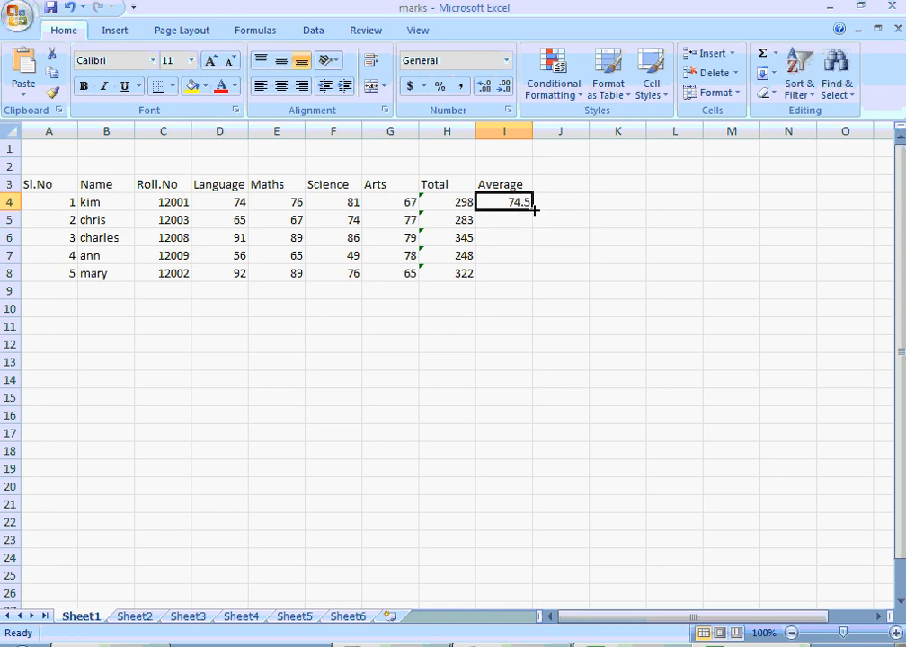
{"action": "left_click_drag", "start_coordinate": [534, 210], "coordinate": [531, 274]}
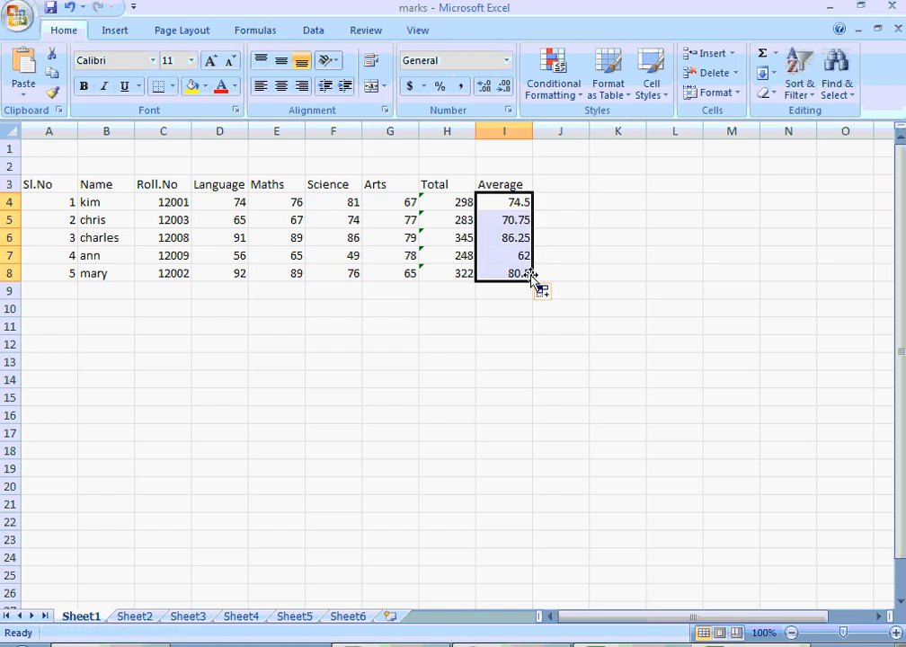
{"action": "left_click", "coordinate": [658, 257]}
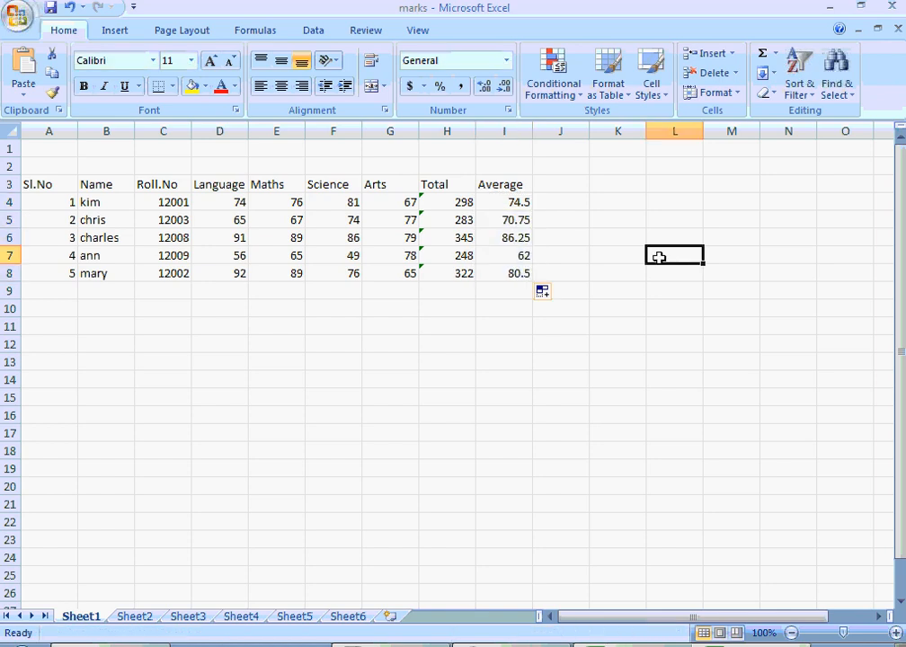
- Clear the averages from cells I4 to I8
{"action": "left_click", "coordinate": [517, 205]}
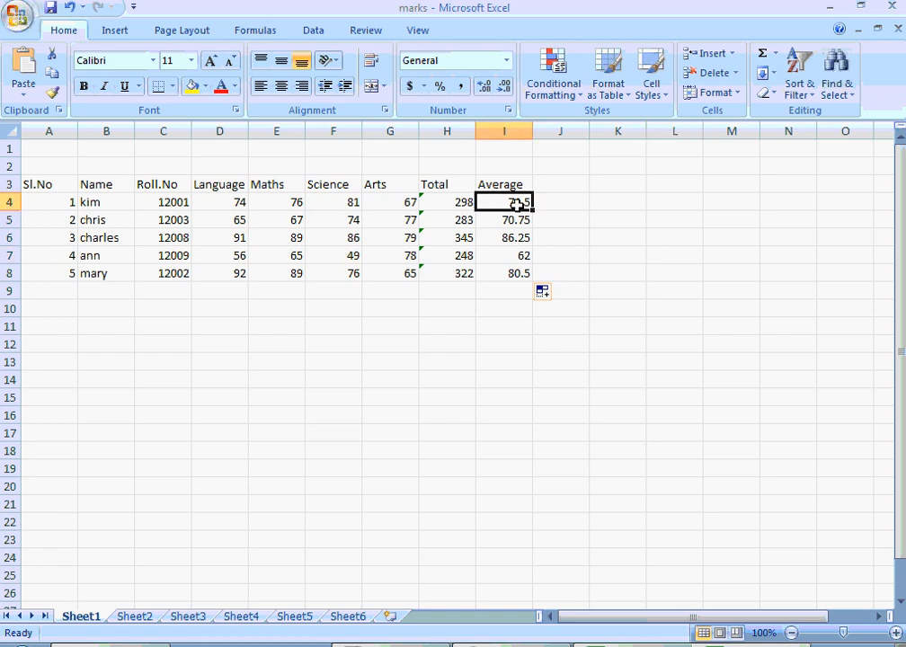
{"action": "key", "text": "shift+Down"}
{"action": "key", "text": "shift+Down"}
{"action": "key", "text": "shift+Down"}
{"action": "key", "text": "shift+Down"}
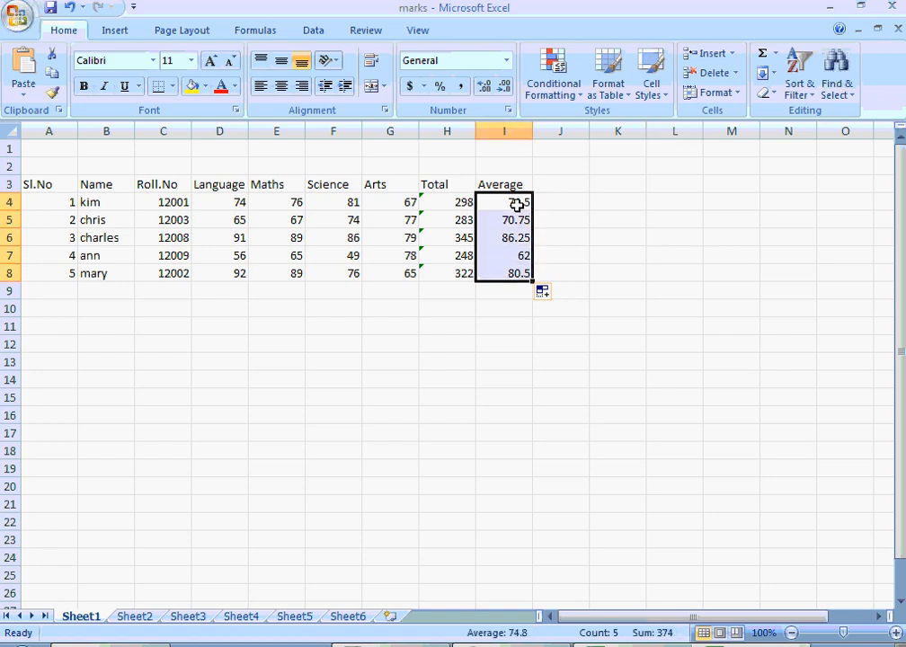
{"action": "key", "text": "Delete"}
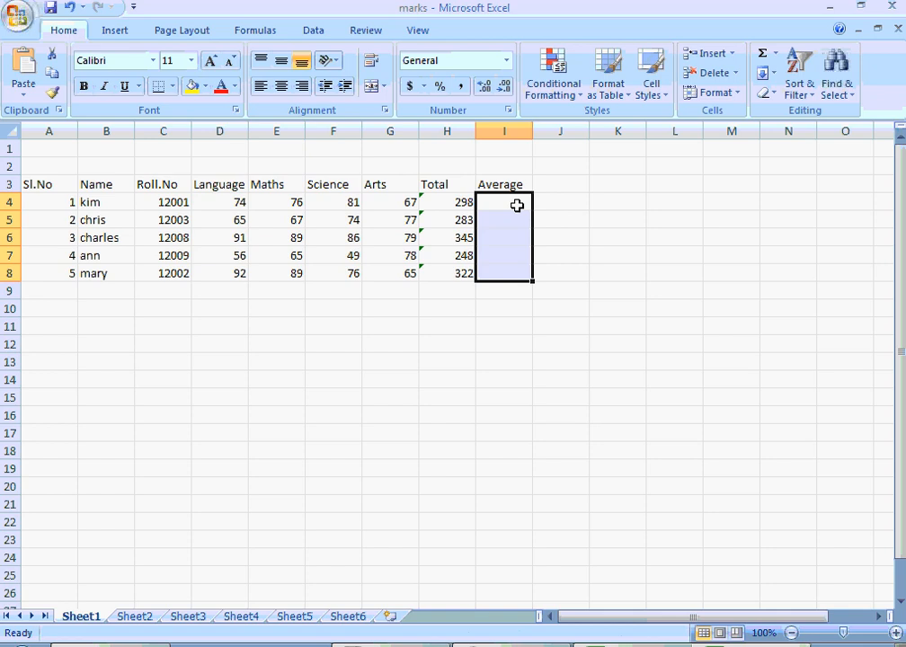
- Calculate the first student's average in cell I4 with the Average function over D4:G4
{"action": "left_click", "coordinate": [518, 205]}
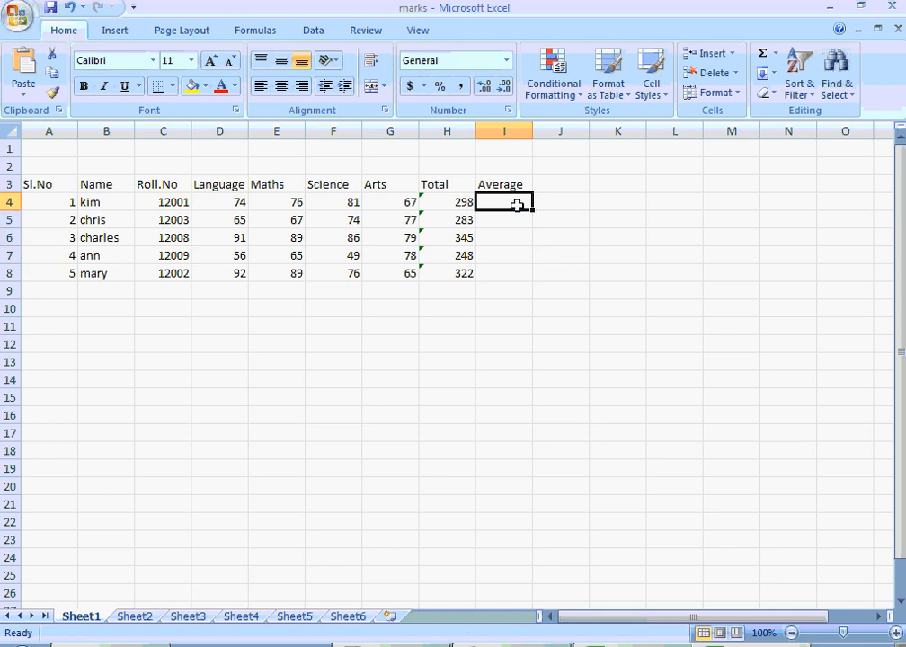
{"action": "left_click", "coordinate": [776, 56]}
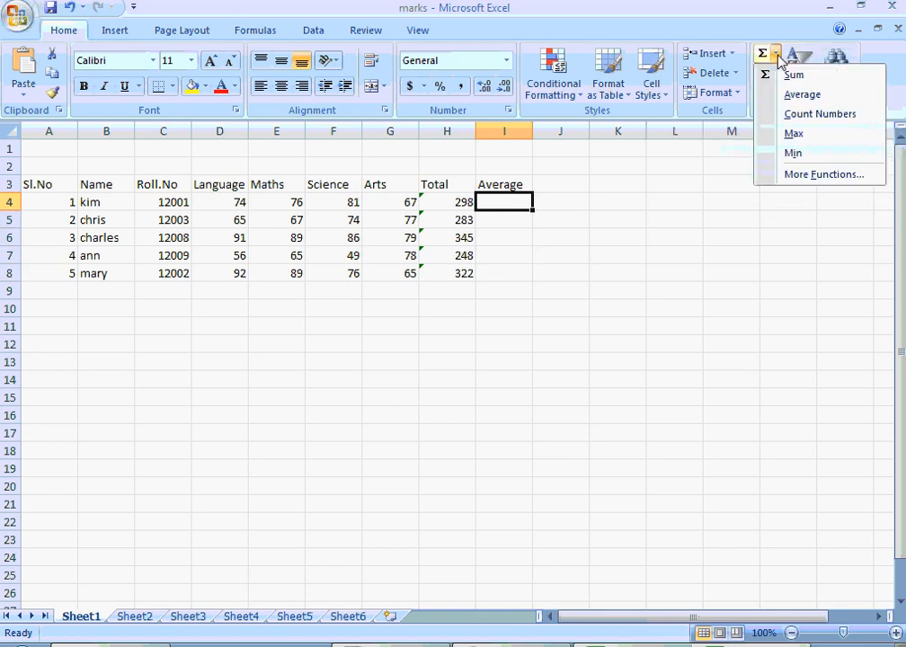
{"action": "left_click", "coordinate": [792, 101]}
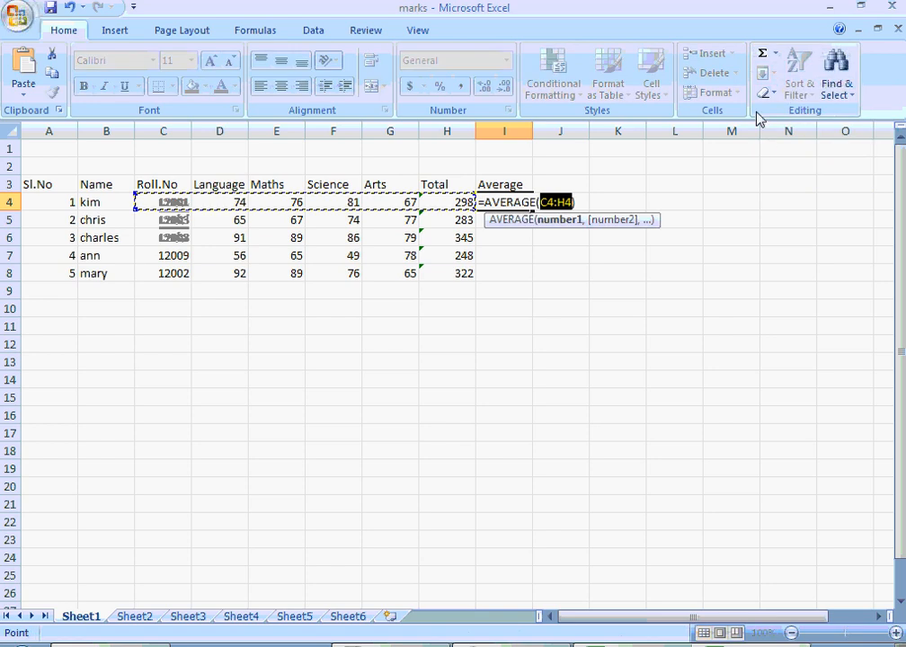
{"action": "left_click", "coordinate": [653, 147]}
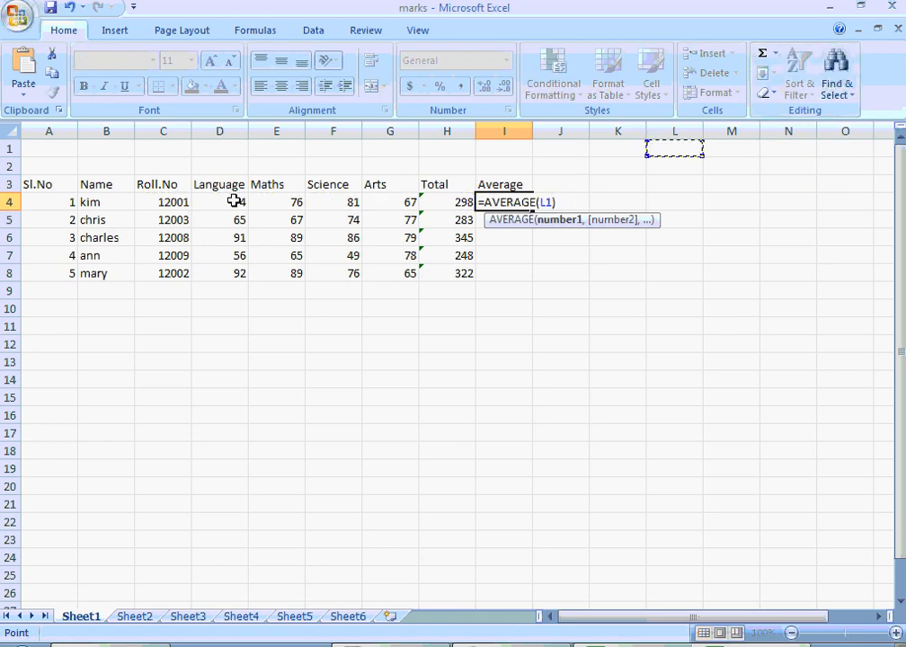
{"action": "left_click", "coordinate": [234, 202]}
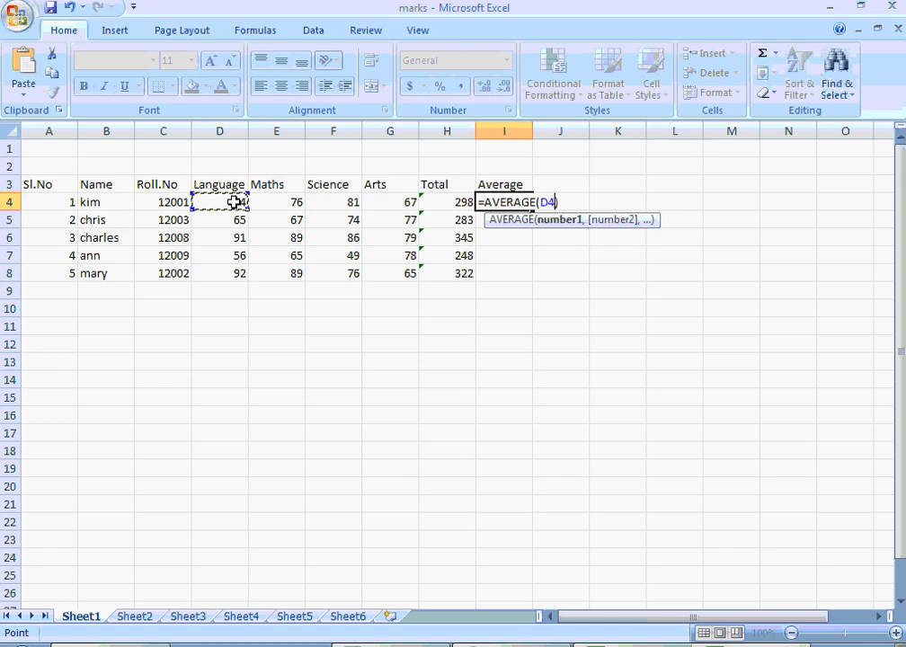
{"action": "left_click_drag", "start_coordinate": [234, 202], "coordinate": [365, 198]}
{"action": "key", "text": "Return"}
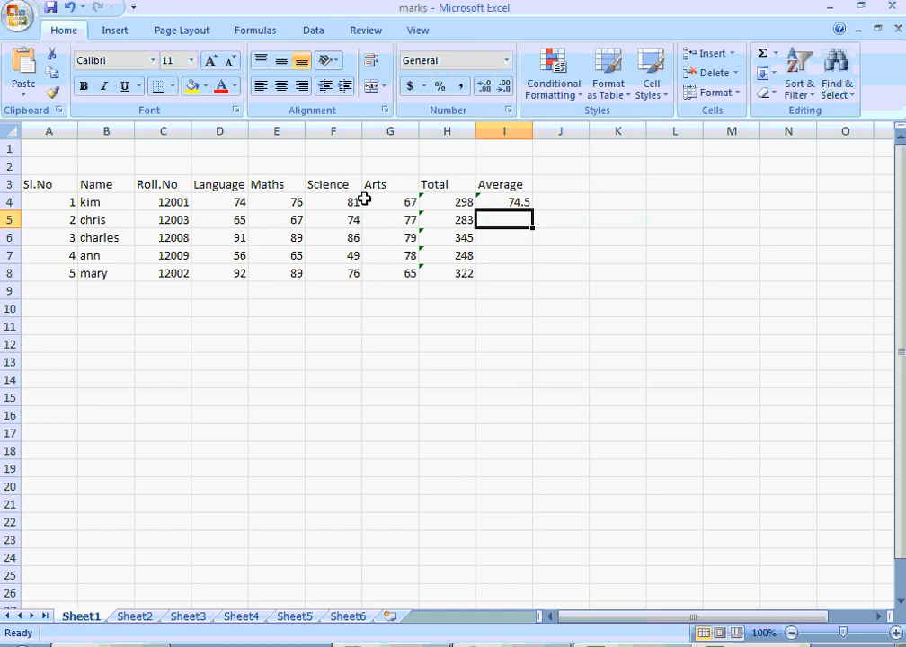
- Fill the Average formula from cell I4 down to I8 for the other students
{"action": "left_click", "coordinate": [519, 204]}
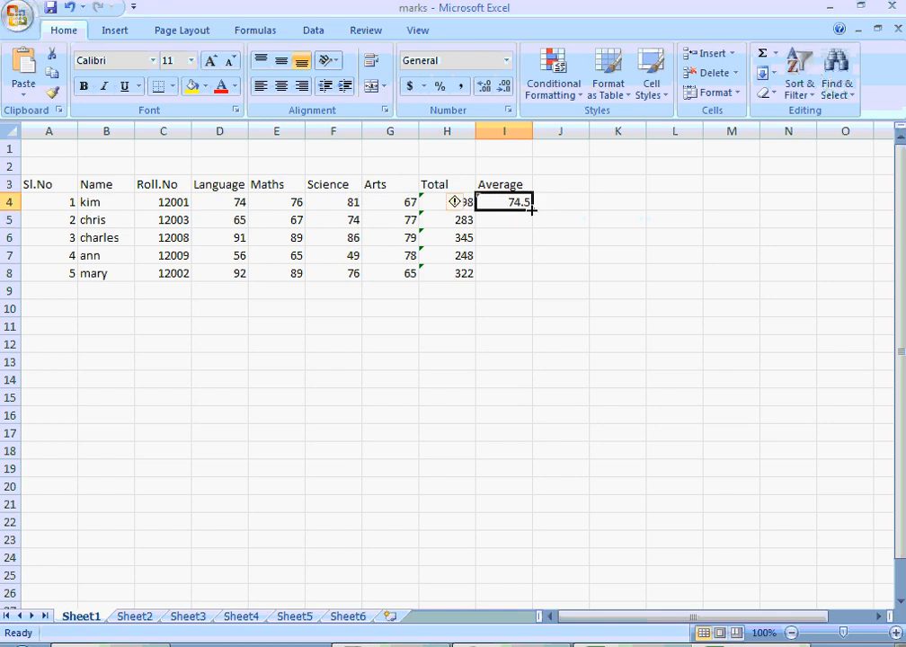
{"action": "left_click_drag", "start_coordinate": [532, 210], "coordinate": [533, 280]}
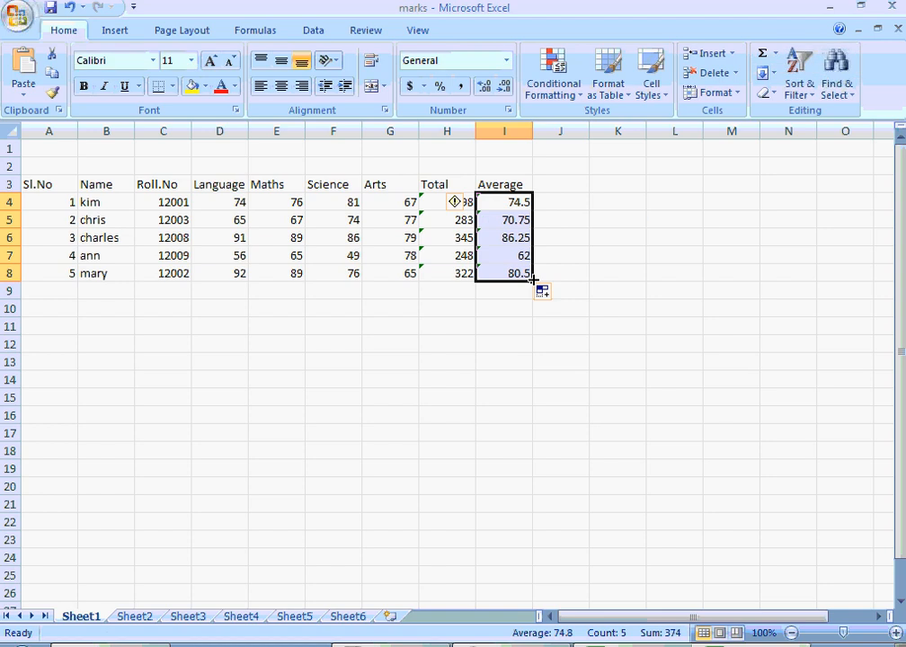
{"action": "left_click", "coordinate": [291, 295]}
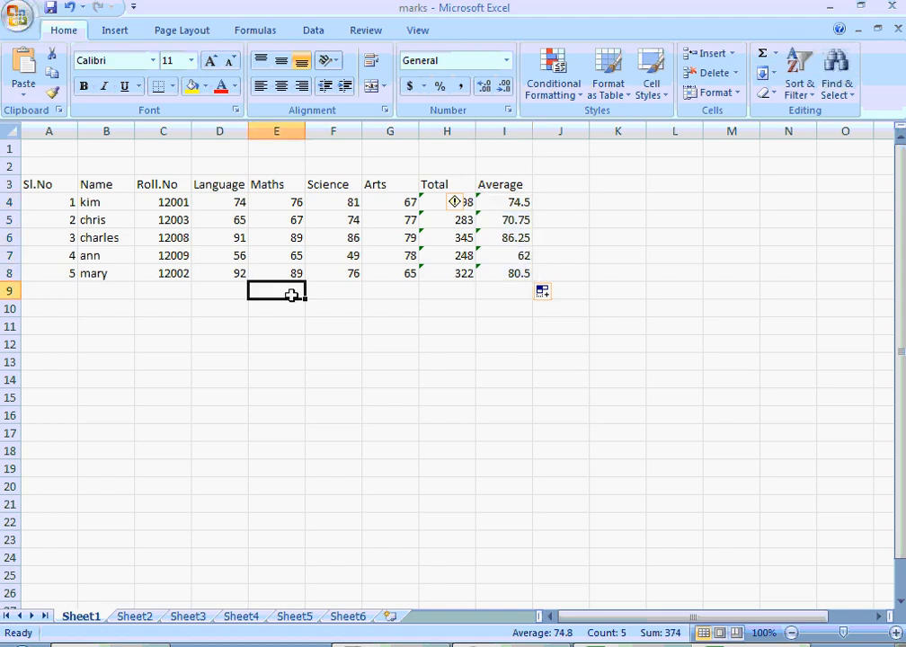
- Calculate the class average for Maths in cell E9 with the Average function over the marks above
{"action": "left_click", "coordinate": [309, 340]}
{"action": "left_click", "coordinate": [297, 292]}
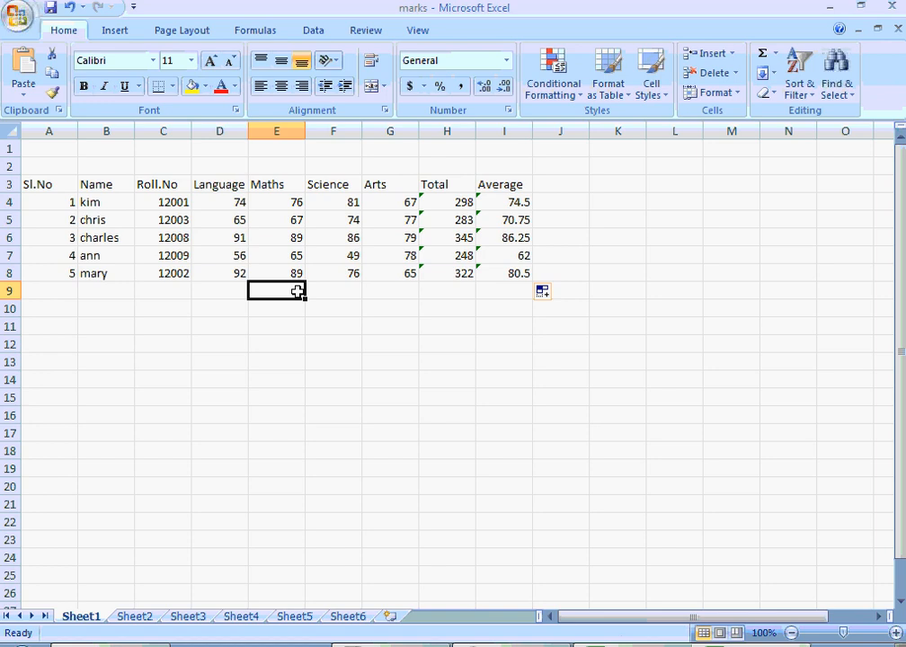
{"action": "left_click", "coordinate": [776, 55]}
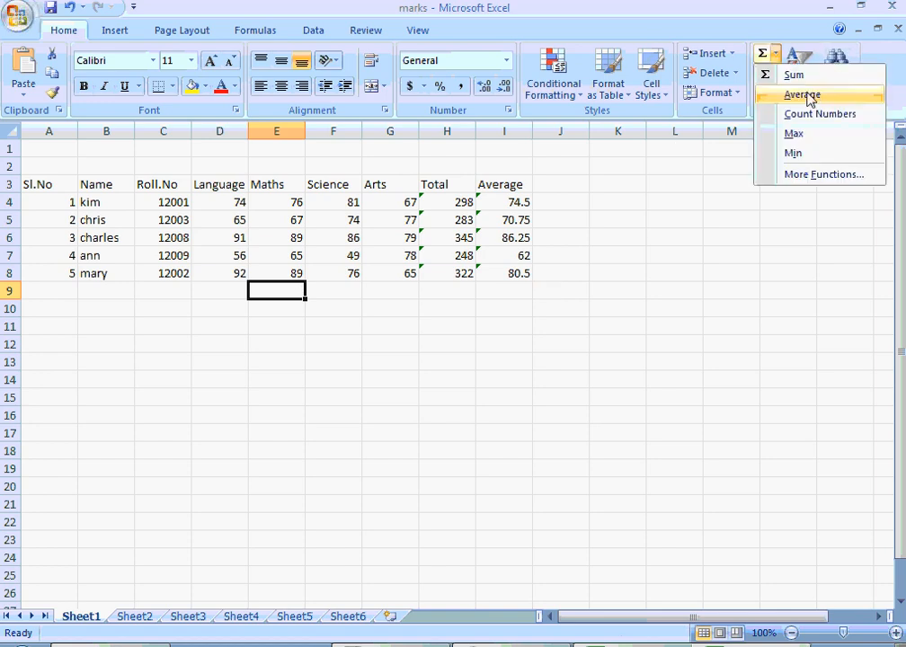
{"action": "left_click", "coordinate": [809, 95]}
{"action": "key", "text": "Return"}
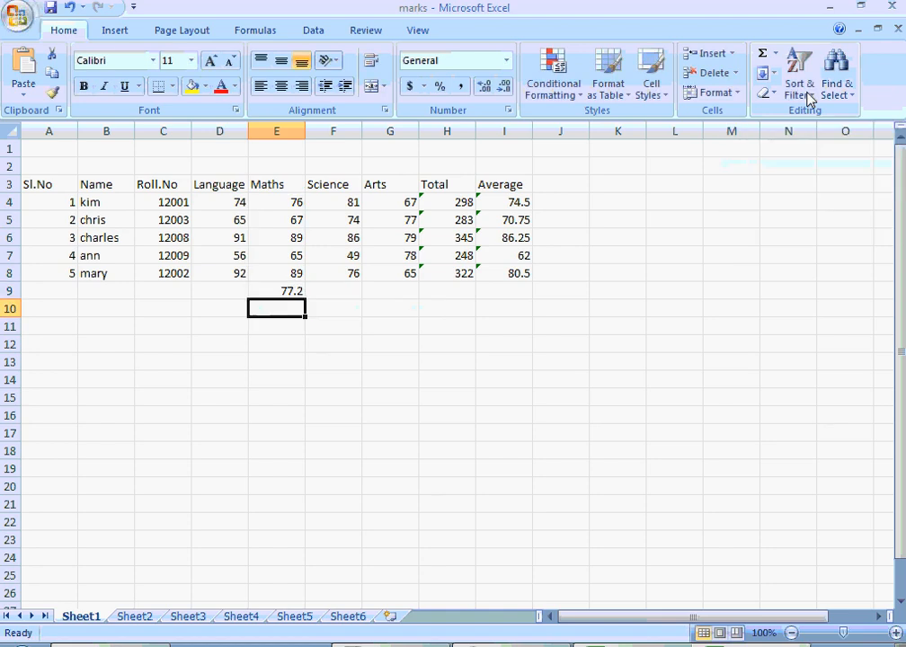
- Fill the Average formula from cell E9 across to I9 for the remaining columns
{"action": "left_click", "coordinate": [284, 292]}
{"action": "left_click", "coordinate": [333, 296]}
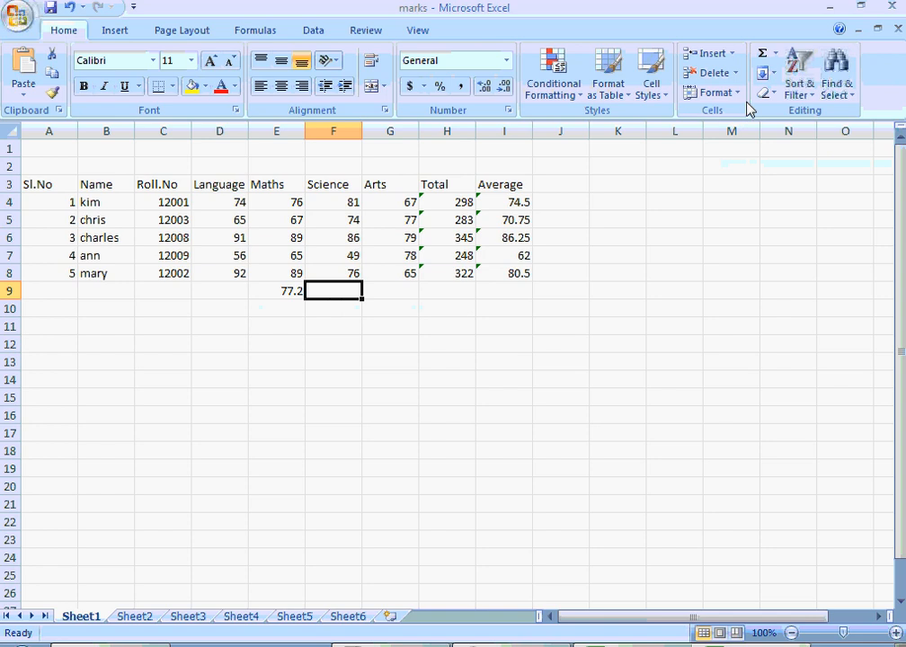
{"action": "left_click", "coordinate": [286, 291]}
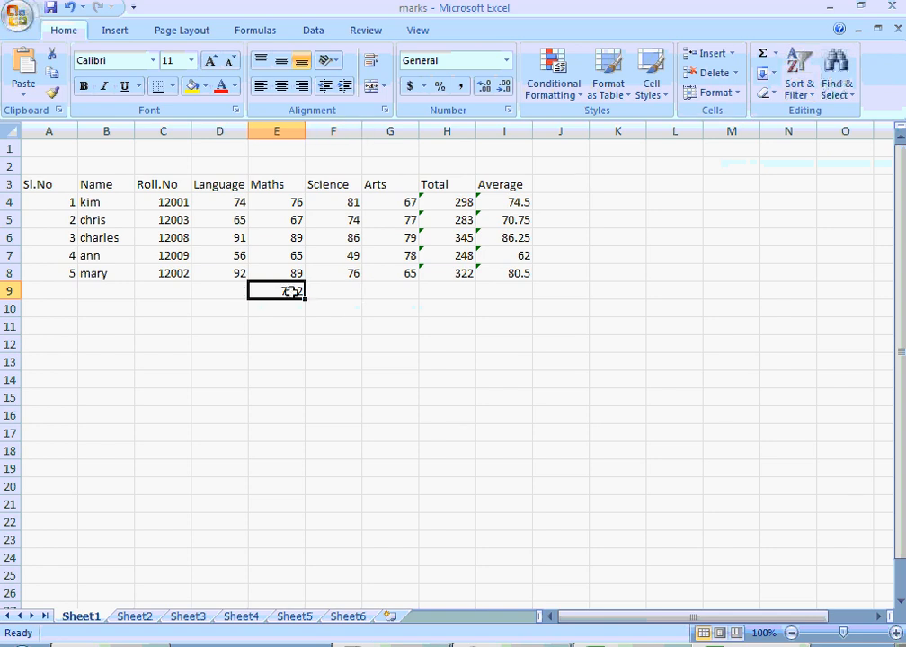
{"action": "left_click_drag", "start_coordinate": [306, 302], "coordinate": [510, 297]}
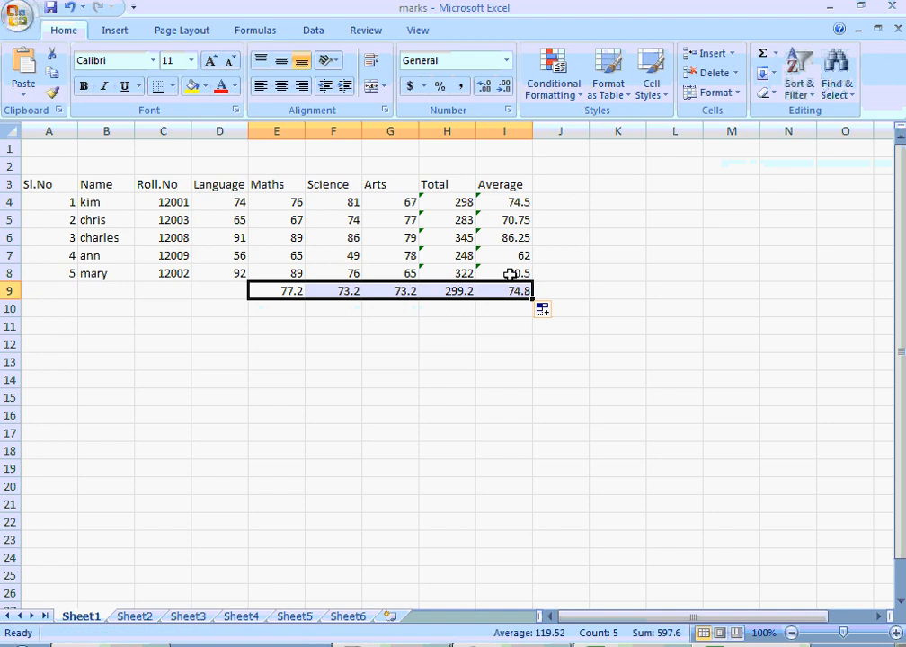
{"action": "left_click", "coordinate": [403, 342]}
{"action": "key", "text": "Up"}
{"action": "key", "text": "Up"}
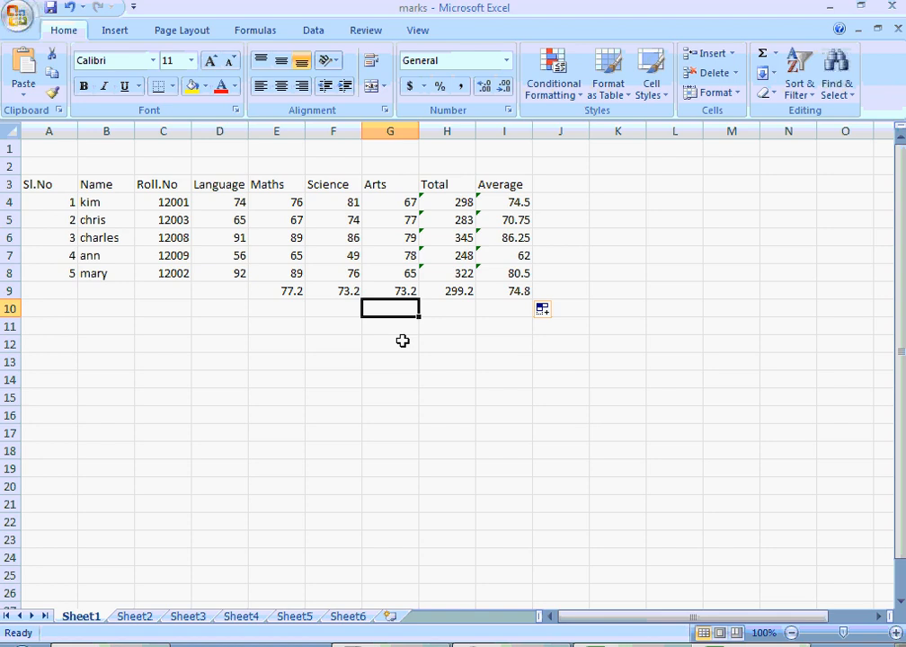
- Preview the printed page of the marks table, then return to cell A1 of the worksheet
{"action": "left_click", "coordinate": [10, 13]}
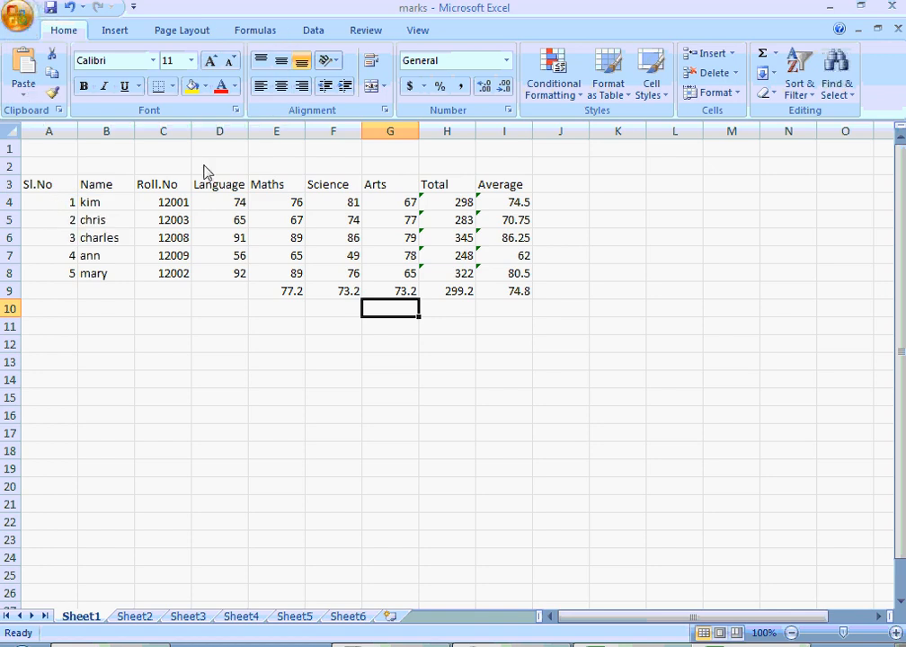
{"action": "key", "text": "ctrl+F2"}
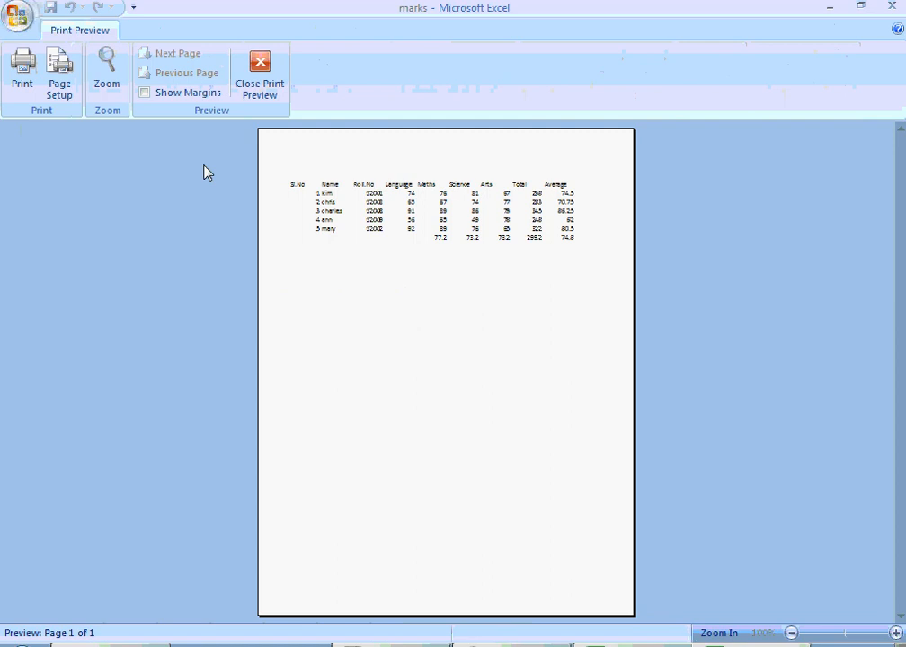
{"action": "key", "text": "Escape"}
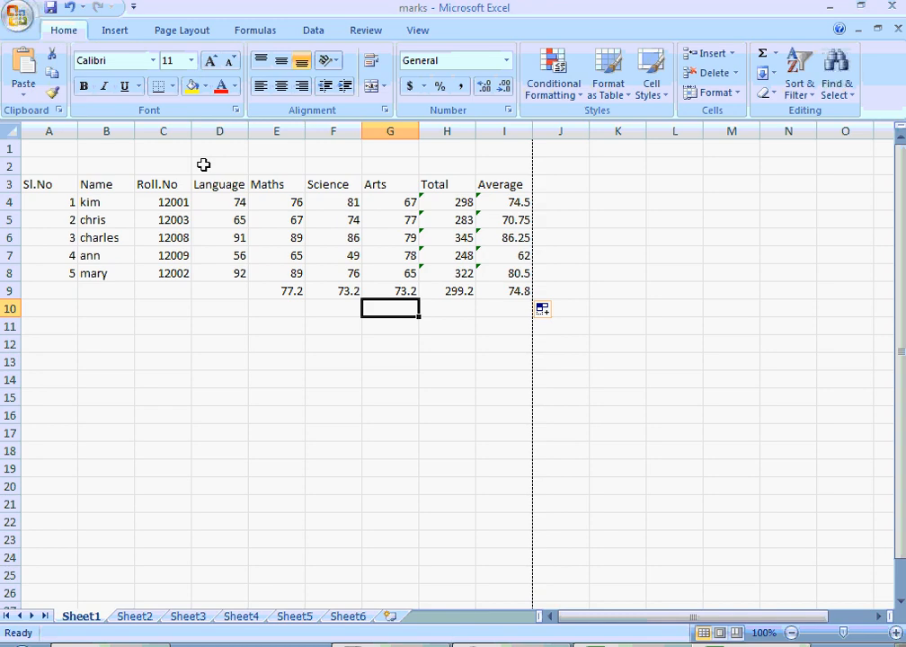
{"action": "left_click", "coordinate": [38, 186]}
{"action": "key", "text": "Up"}
{"action": "key", "text": "Up"}
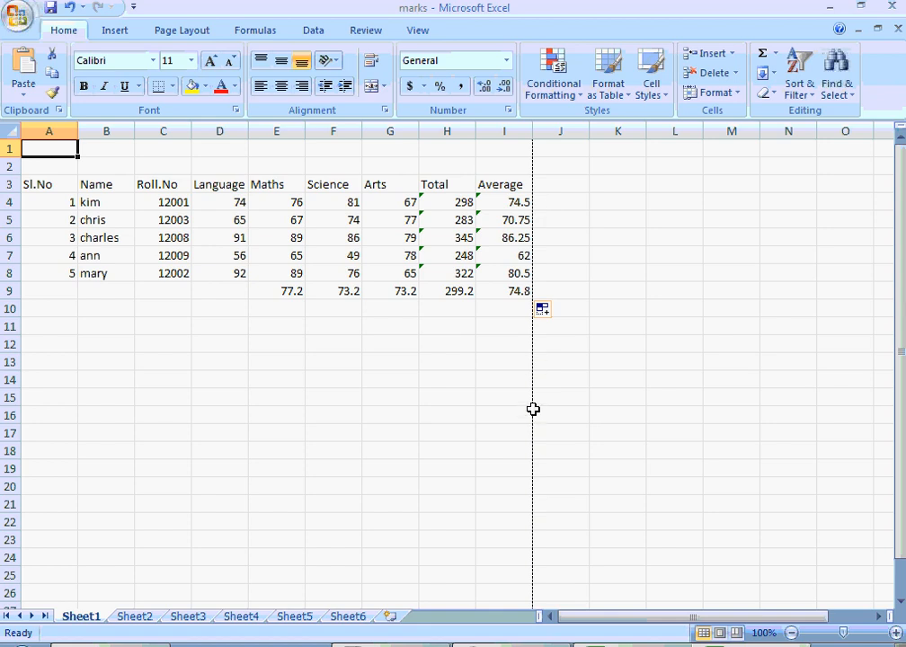
- Enter the test text "uyu" in cell J15 beyond the page boundary and clear it again
{"action": "left_click", "coordinate": [566, 391]}
{"action": "type", "text": "uyu"}
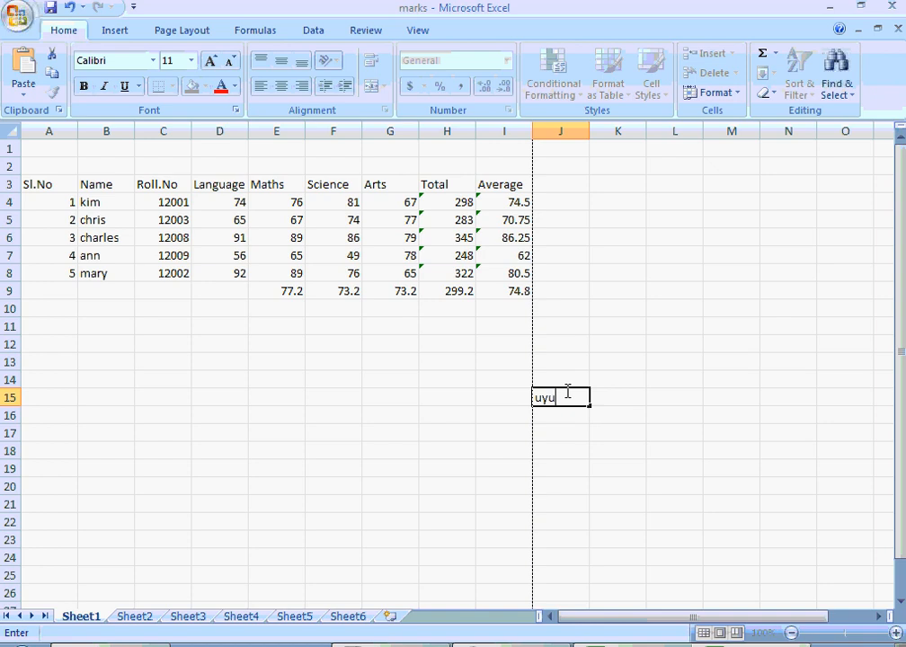
{"action": "key", "text": "Tab"}
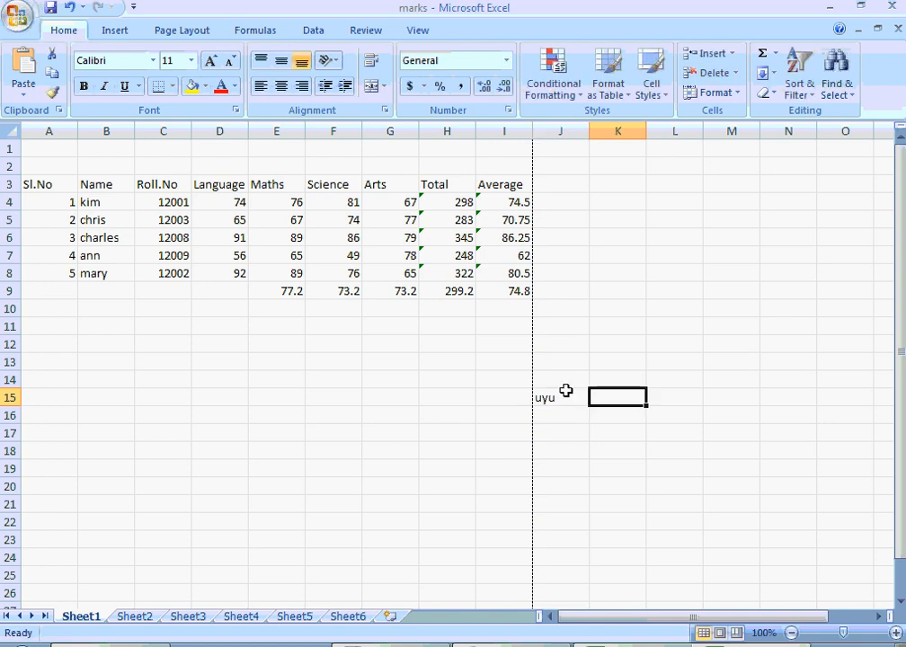
{"action": "left_click", "coordinate": [566, 391]}
{"action": "key", "text": "Delete"}
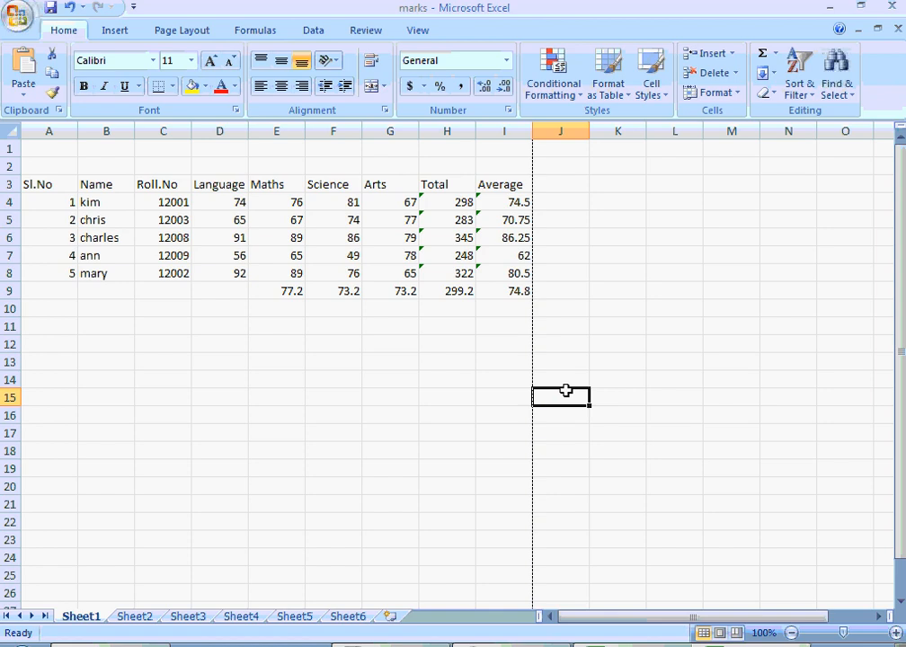
- Enter the title "Marksheet" in cell A1
{"action": "key", "text": "Left"}
{"action": "key", "text": "Left"}
{"action": "key", "text": "Left"}
{"action": "key", "text": "Up"}
{"action": "key", "text": "Up"}
{"action": "key", "text": "Up"}
{"action": "key", "text": "Up"}
{"action": "key", "text": "Up"}
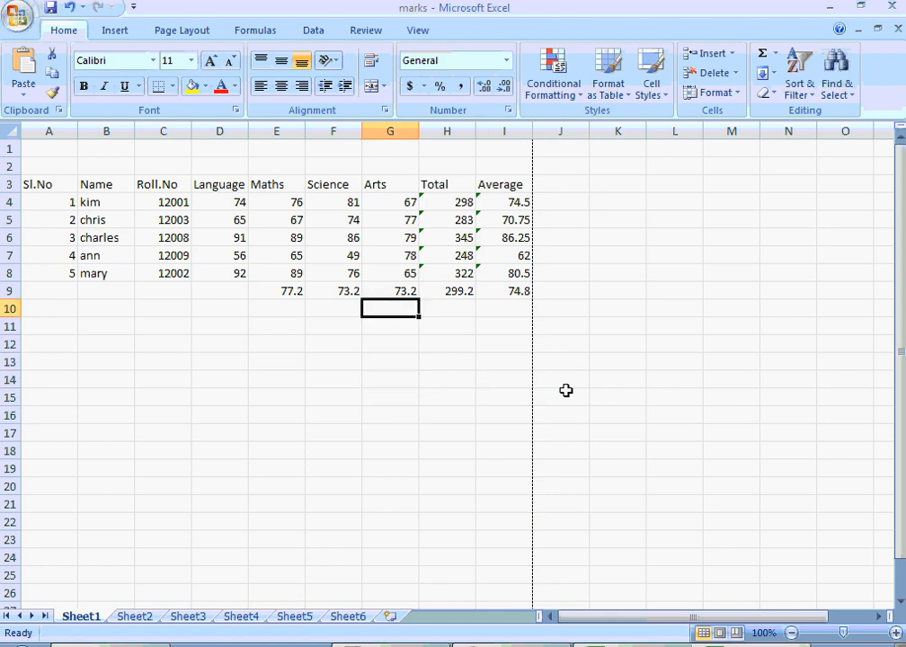
{"action": "key", "text": "Up"}
{"action": "key", "text": "Up"}
{"action": "key", "text": "Up"}
{"action": "key", "text": "Up"}
{"action": "key", "text": "Up"}
{"action": "key", "text": "Up"}
{"action": "key", "text": "Up"}
{"action": "key", "text": "Up"}
{"action": "key", "text": "Up"}
{"action": "key", "text": "Left"}
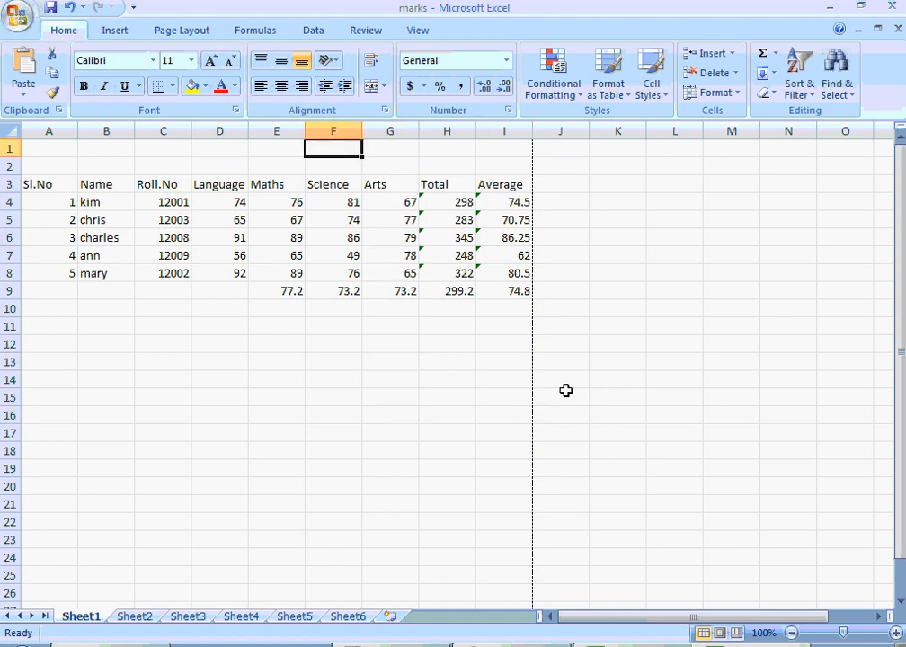
{"action": "key", "text": "Left"}
{"action": "key", "text": "Left"}
{"action": "key", "text": "Left"}
{"action": "key", "text": "Left"}
{"action": "key", "text": "Left"}
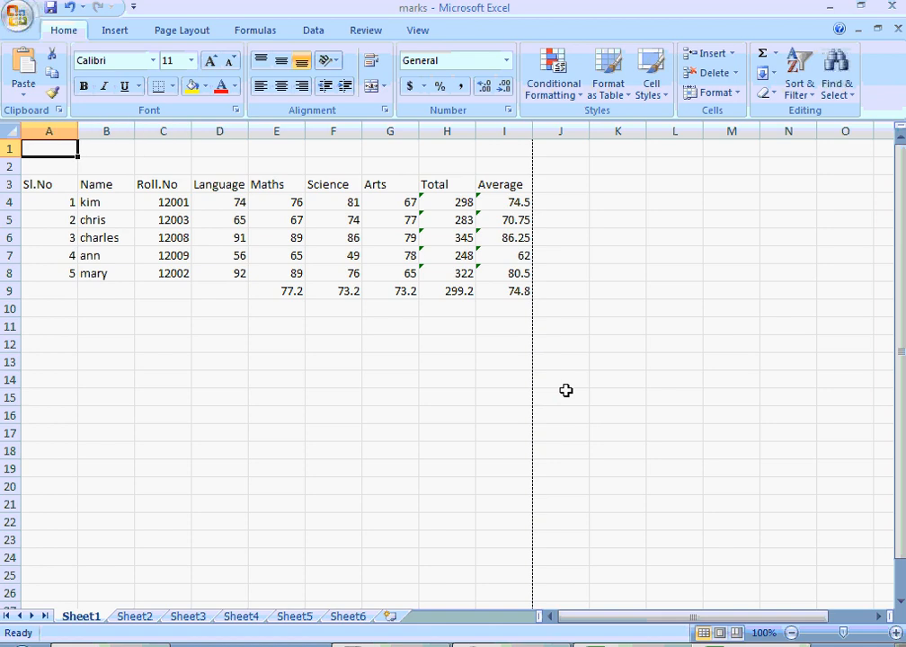
{"action": "type", "text": "Marks"}
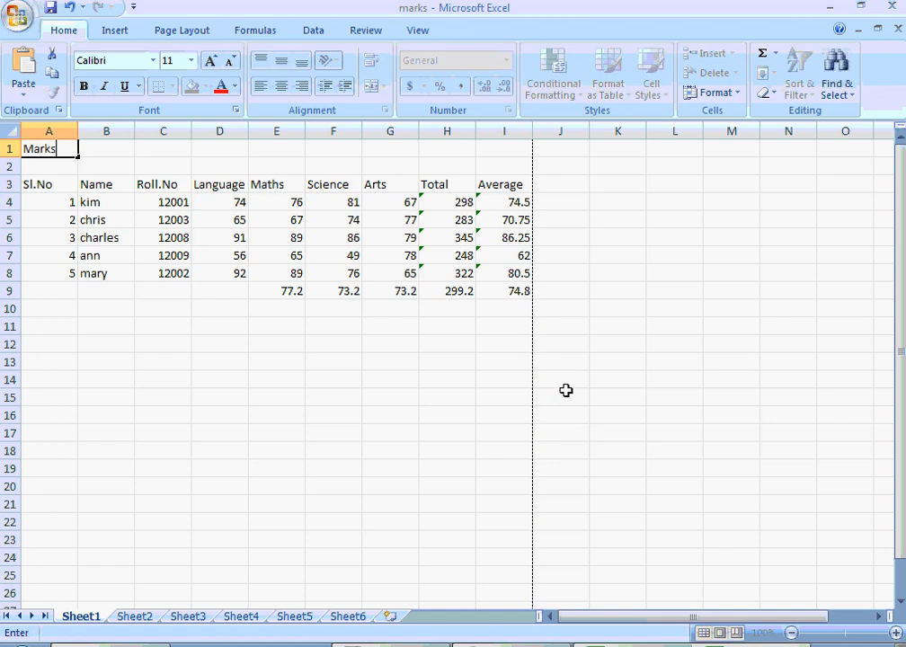
{"action": "type", "text": "heet"}
{"action": "key", "text": "Return"}
{"action": "key", "text": "Up"}
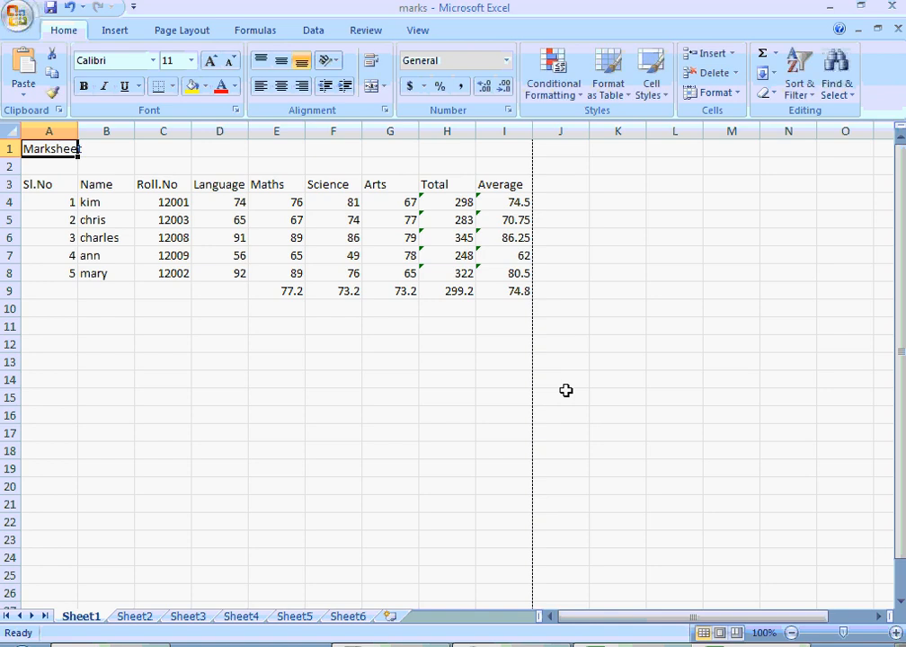
- Merge and center the title across cells A1 to I1
{"action": "key", "text": "shift+Right"}
{"action": "key", "text": "shift+Right"}
{"action": "key", "text": "shift+Right"}
{"action": "key", "text": "shift+Right"}
{"action": "key", "text": "shift+Right"}
{"action": "key", "text": "shift+Right"}
{"action": "key", "text": "shift+Right"}
{"action": "key", "text": "shift+Right"}
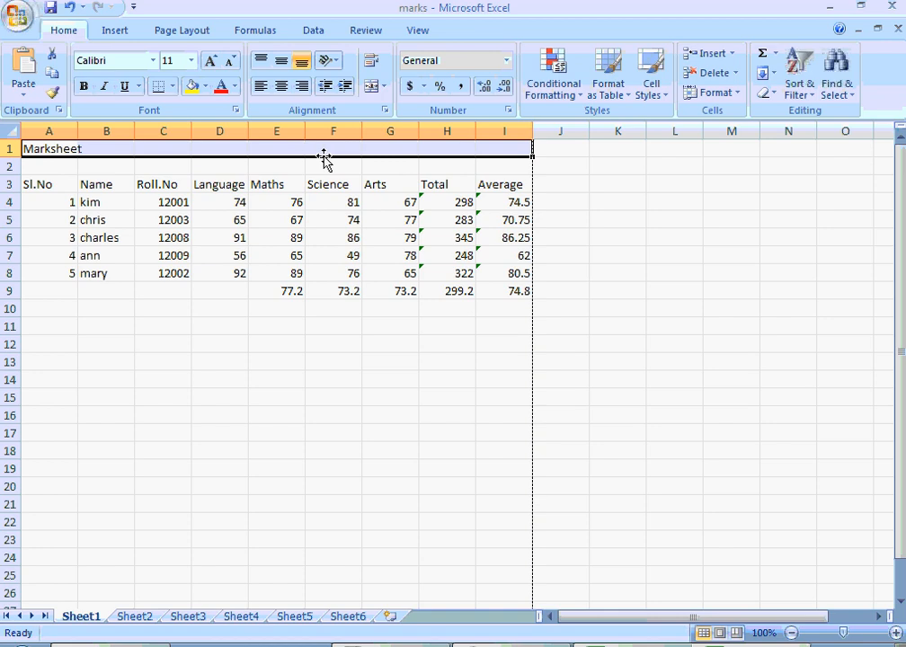
{"action": "left_click", "coordinate": [371, 88]}
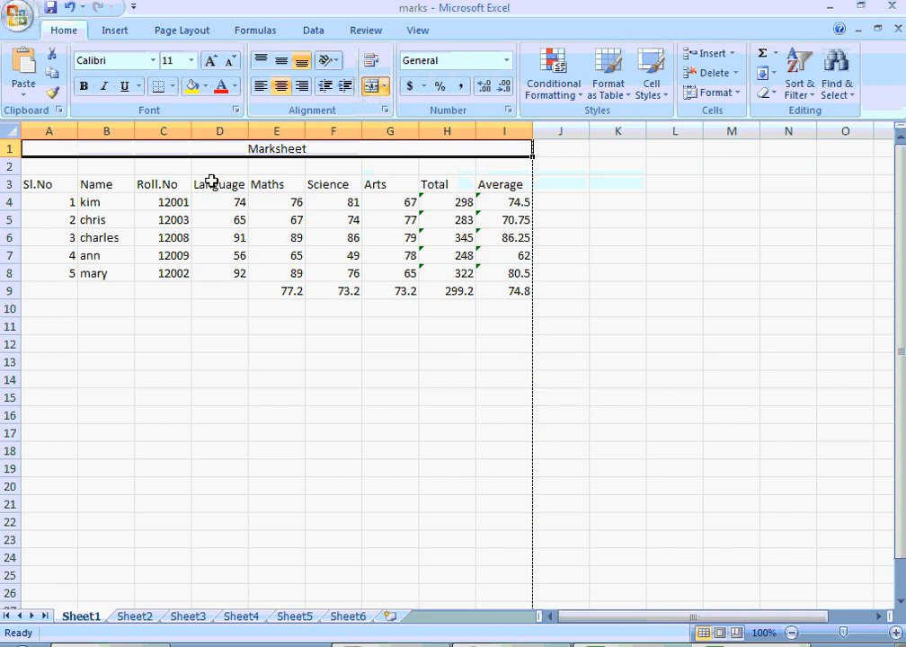
- Merge and center cells E2 to I2 and enter the heading "Marks" in the merged cell
{"action": "left_click", "coordinate": [251, 168]}
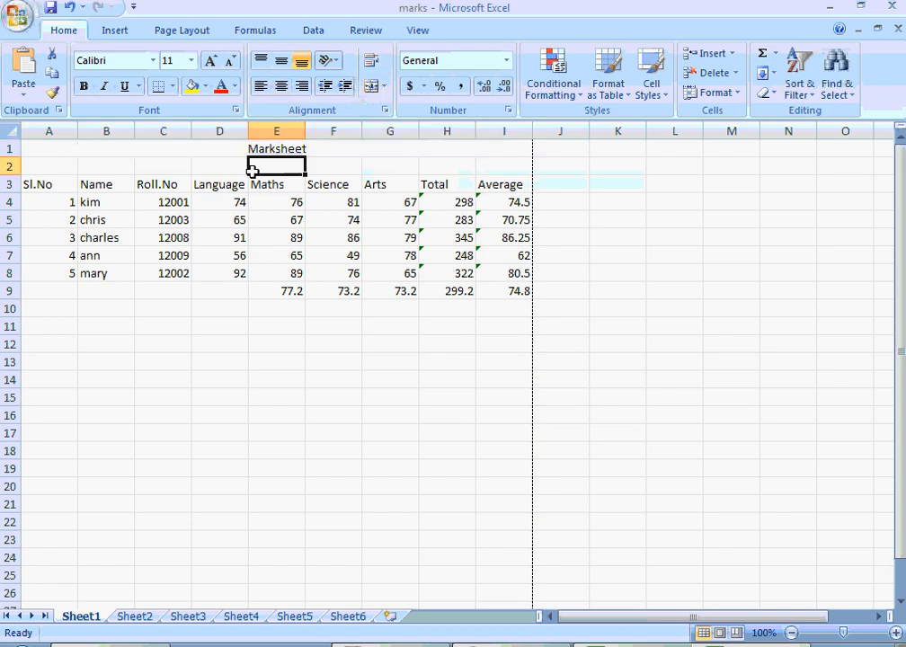
{"action": "left_click", "coordinate": [199, 168]}
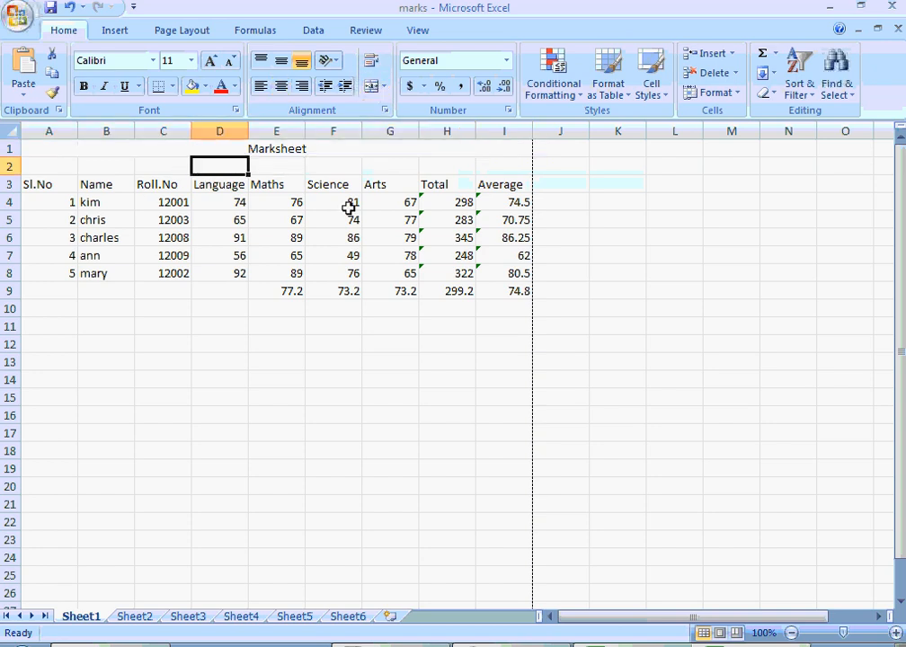
{"action": "left_click", "coordinate": [287, 171]}
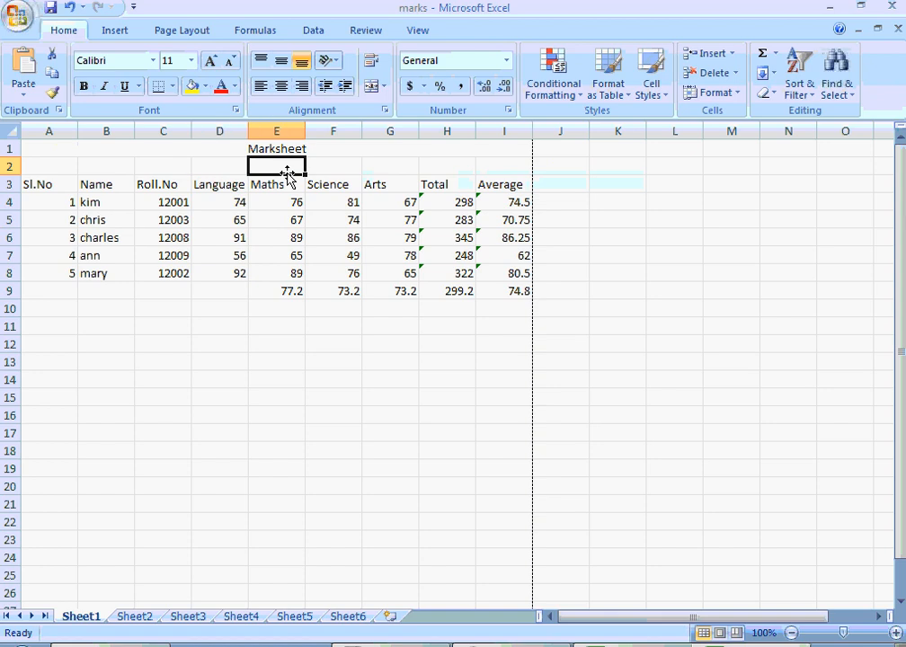
{"action": "key", "text": "shift+Right"}
{"action": "key", "text": "shift+Right"}
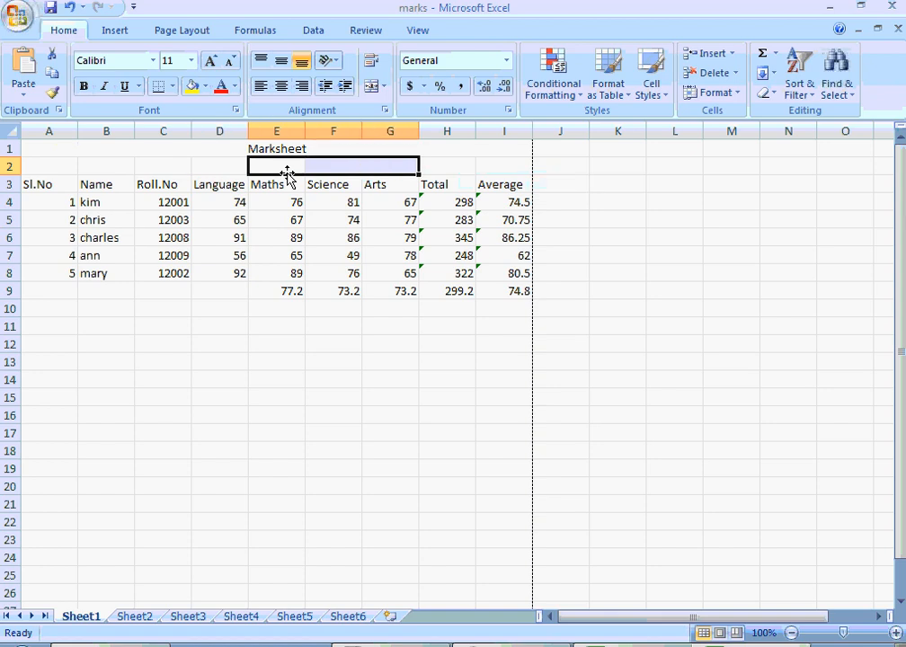
{"action": "key", "text": "shift+Right"}
{"action": "key", "text": "shift+Right"}
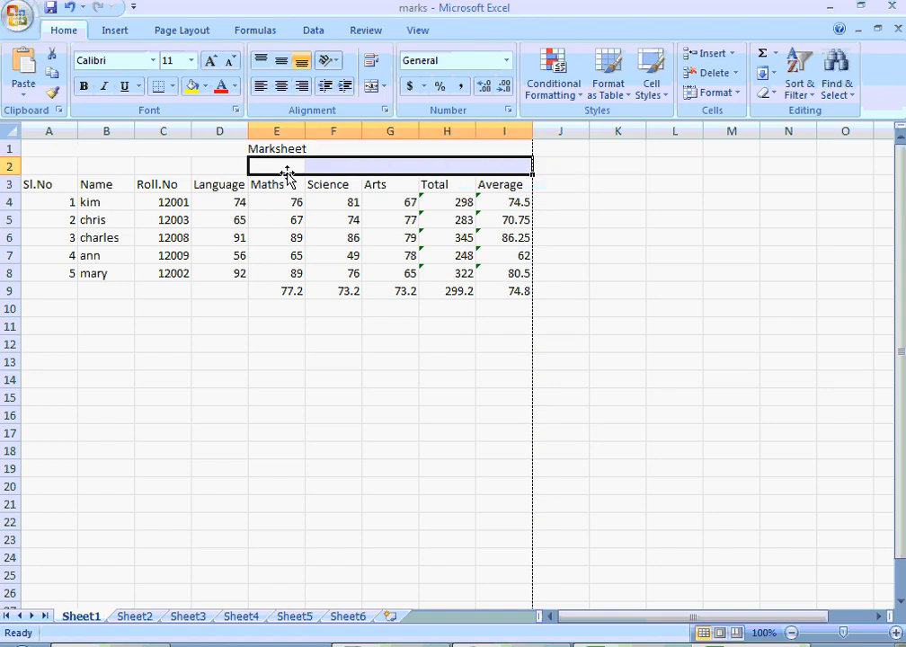
{"action": "left_click", "coordinate": [372, 88]}
{"action": "type", "text": "Marks"}
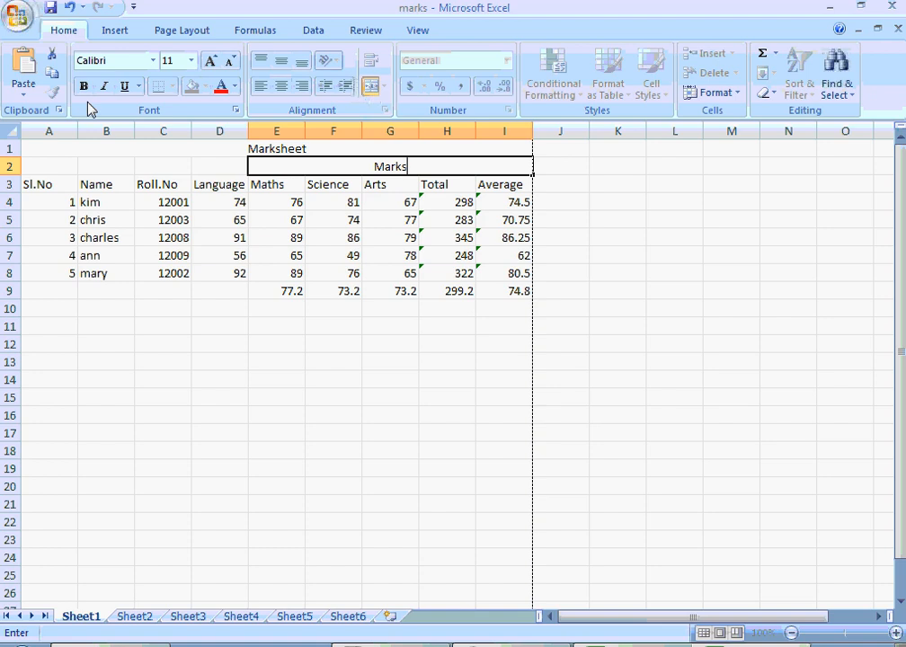
{"action": "left_click", "coordinate": [144, 165]}
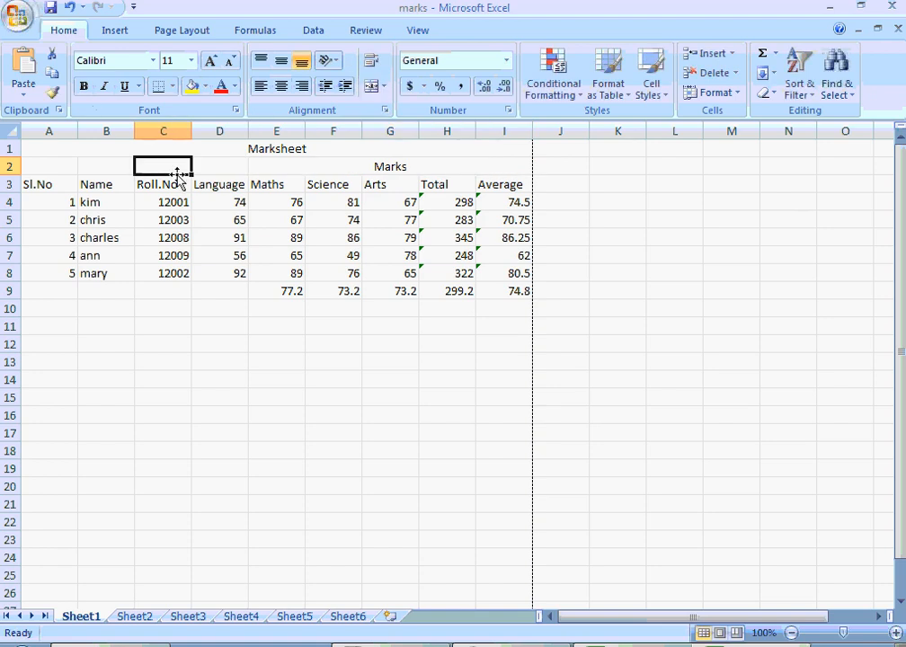
- Apply a Thick Box Border around the whole marks table, A1 to I9
{"action": "left_click", "coordinate": [234, 149]}
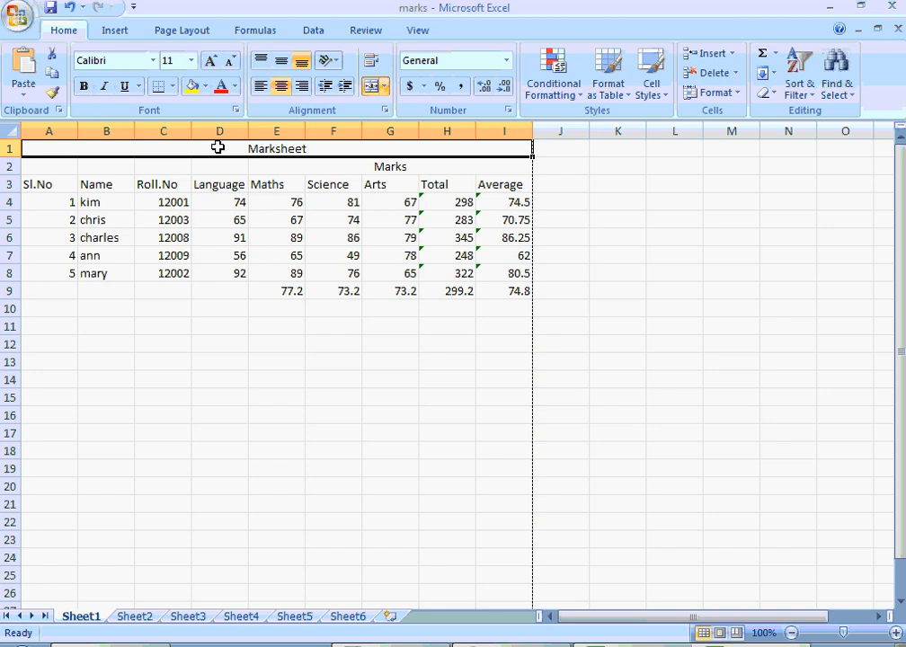
{"action": "key", "text": "shift+Down"}
{"action": "key", "text": "shift+Down"}
{"action": "key", "text": "shift+Down"}
{"action": "key", "text": "shift+Down"}
{"action": "key", "text": "shift+Down"}
{"action": "key", "text": "shift+Down"}
{"action": "key", "text": "shift+Down"}
{"action": "key", "text": "shift+Down"}
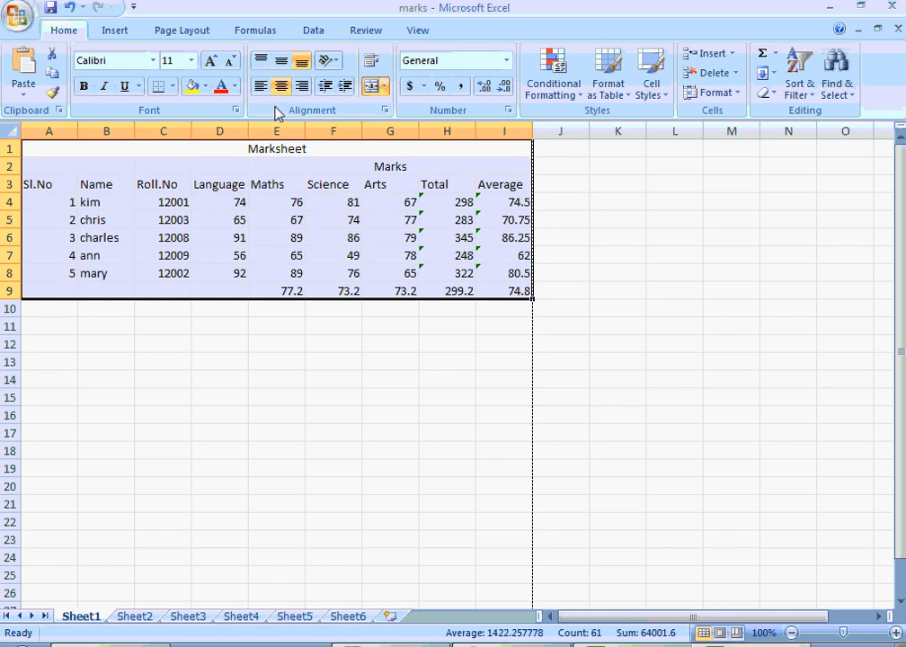
{"action": "left_click", "coordinate": [173, 86]}
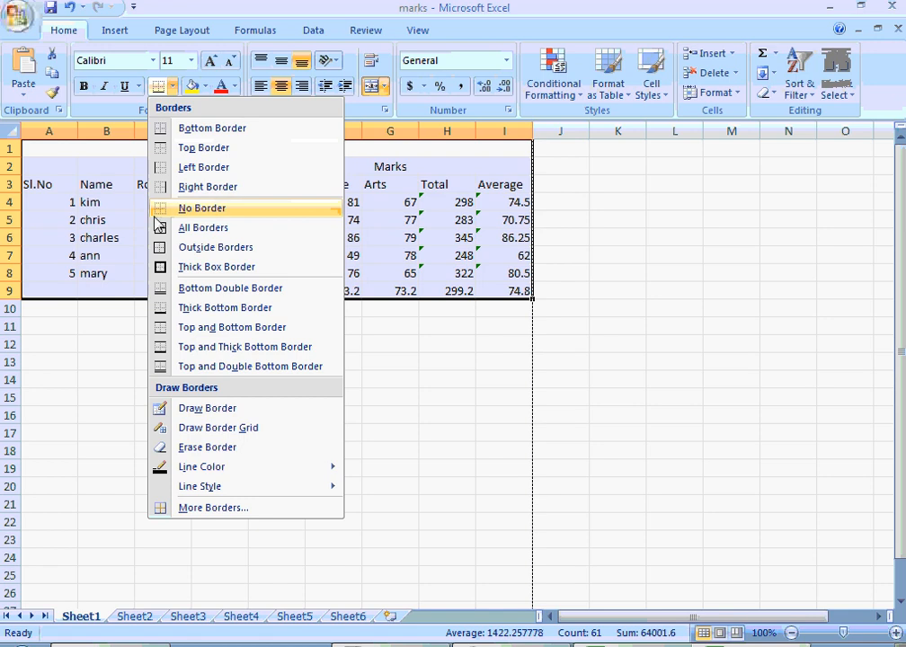
{"action": "left_click", "coordinate": [162, 267]}
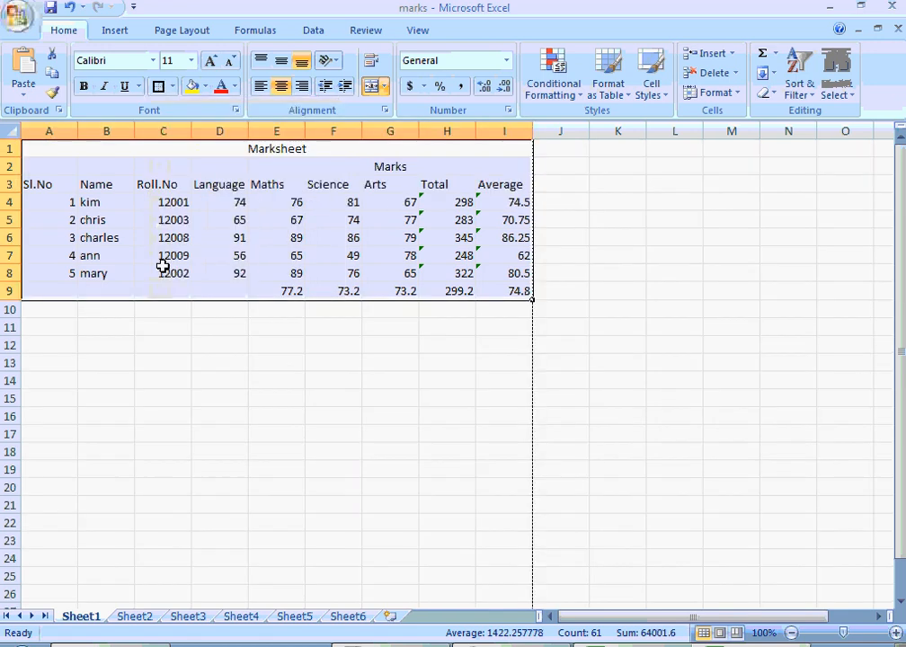
{"action": "key", "text": "Down"}
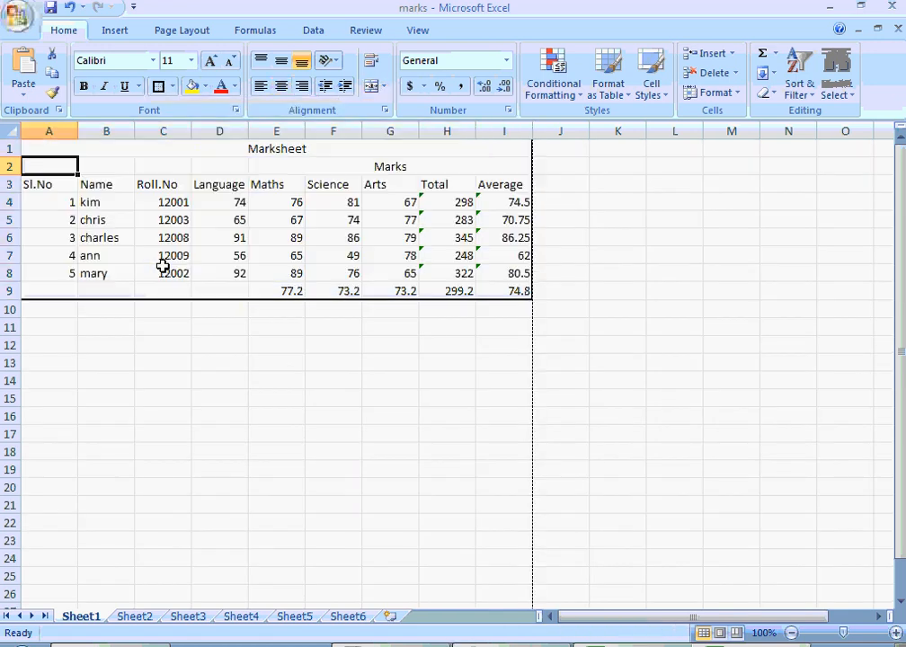
{"action": "left_click", "coordinate": [223, 385]}
- Apply All Borders to every cell of the marks table, A1 to I9
{"action": "key", "text": "ctrl+Home"}
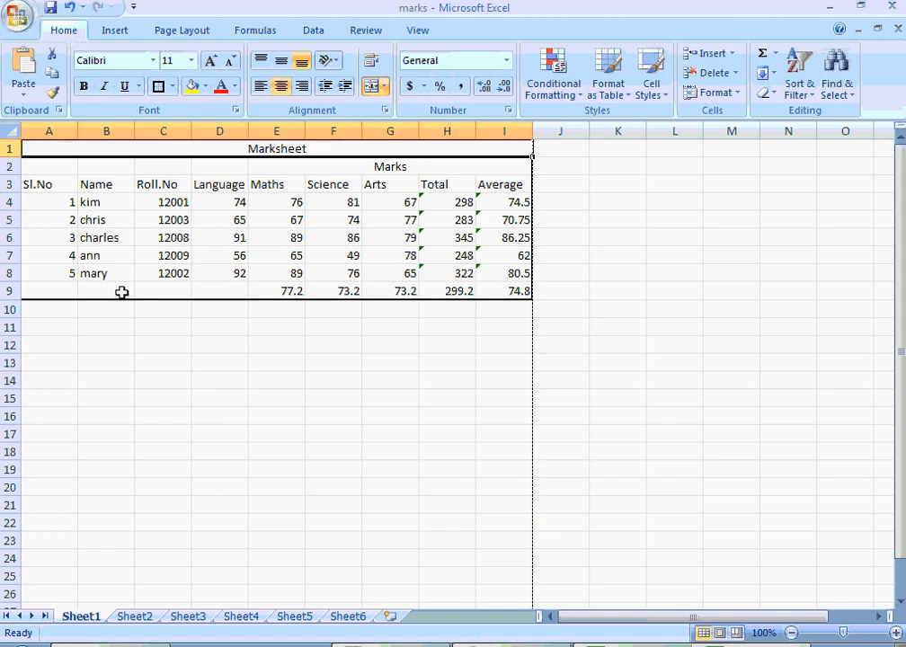
{"action": "key", "text": "shift+Down"}
{"action": "key", "text": "shift+Down"}
{"action": "key", "text": "shift+Down"}
{"action": "key", "text": "shift+Down"}
{"action": "key", "text": "shift+Down"}
{"action": "key", "text": "shift+Down"}
{"action": "key", "text": "shift+Down"}
{"action": "key", "text": "shift+Down"}
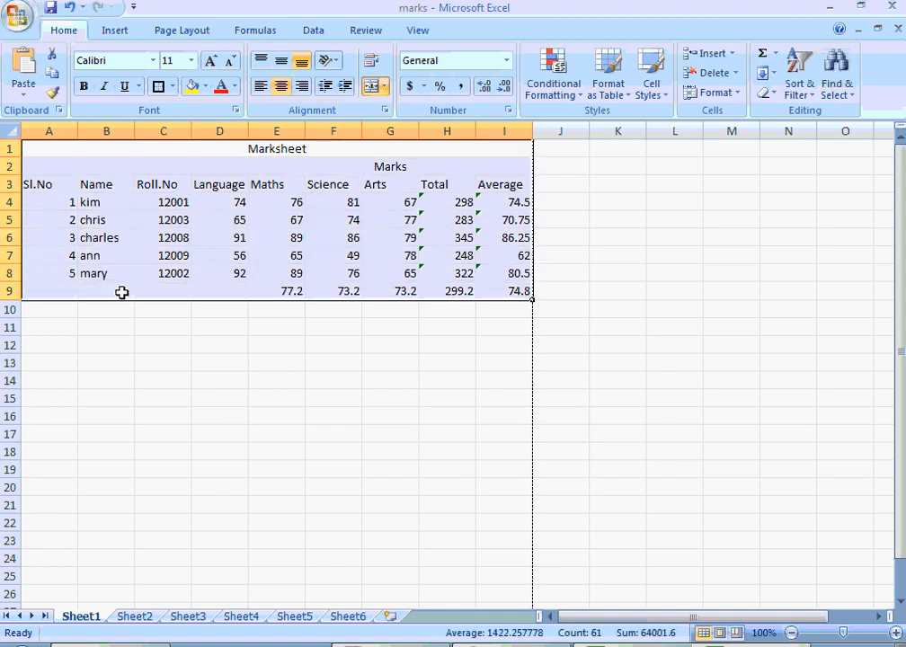
{"action": "left_click", "coordinate": [173, 87]}
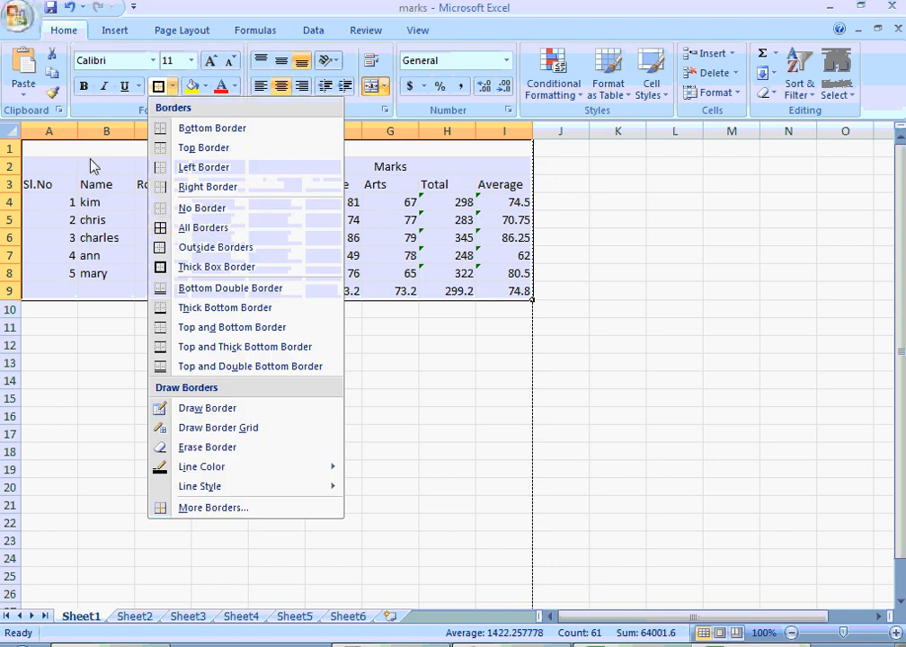
{"action": "left_click", "coordinate": [176, 230]}
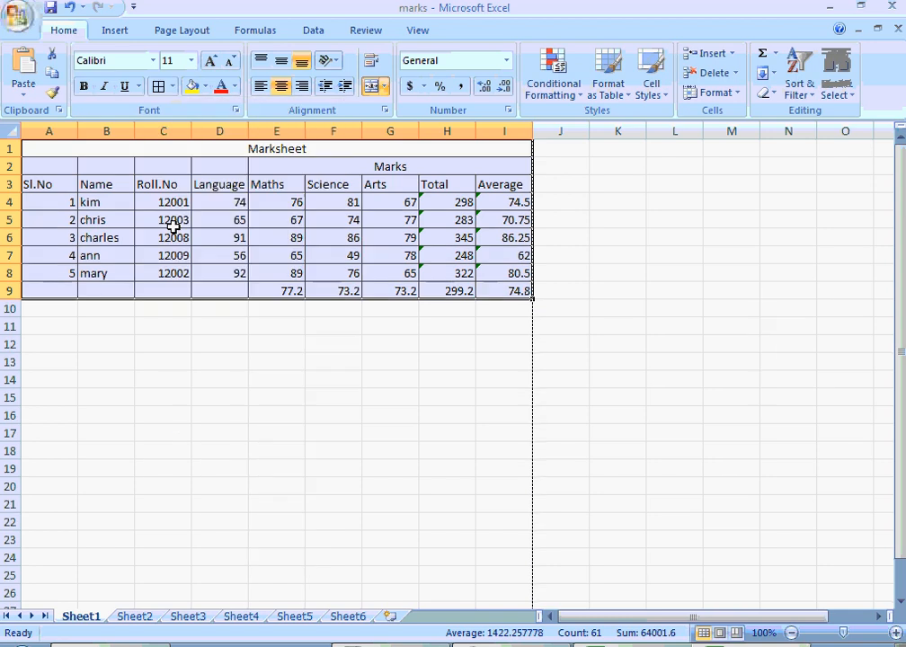
{"action": "key", "text": "Down"}
{"action": "key", "text": "Up"}
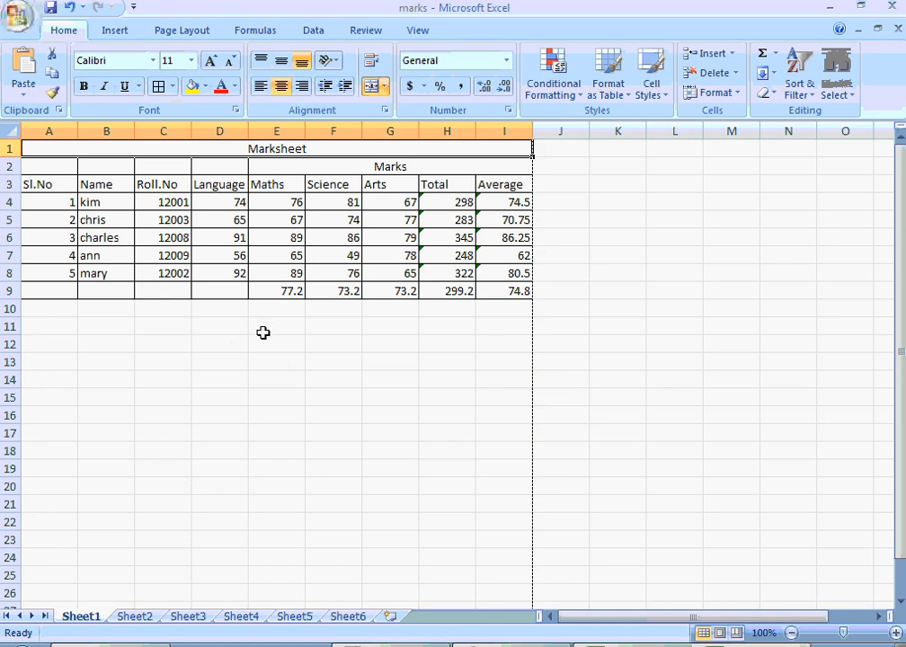
- Merge and center the Sl.No, Name and Roll.No headers each with the blank cell above, in A2:A3, B2:B3 and C2:C3
{"action": "left_click", "coordinate": [125, 379]}
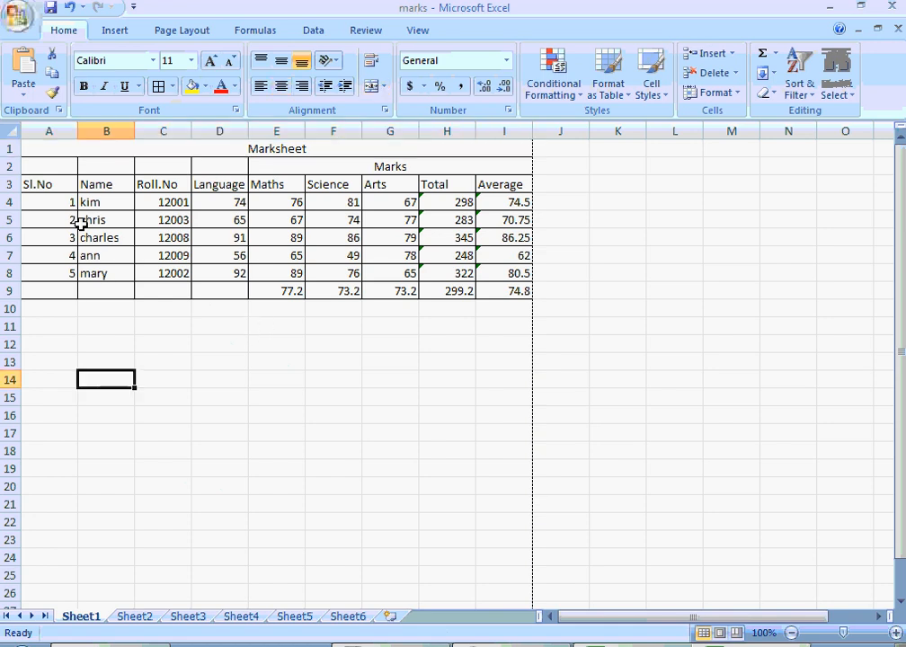
{"action": "left_click", "coordinate": [65, 172]}
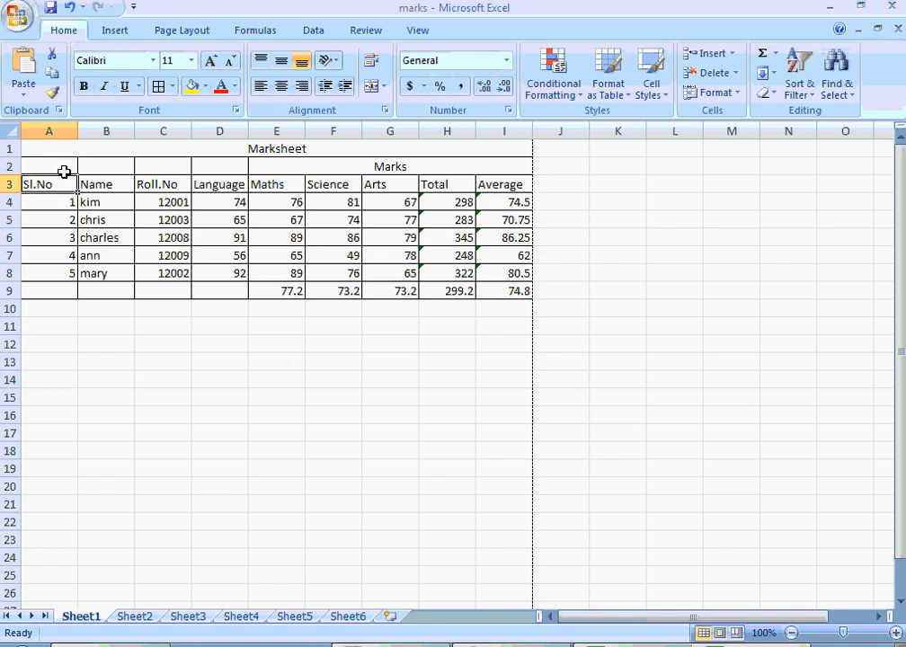
{"action": "key", "text": "shift+Down"}
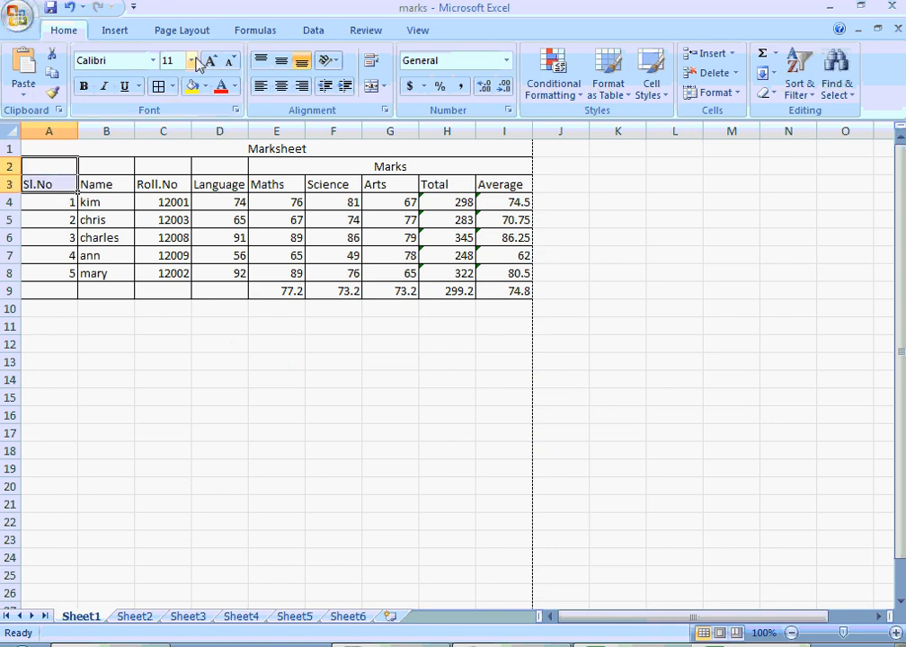
{"action": "left_click", "coordinate": [369, 90]}
{"action": "key", "text": "Right"}
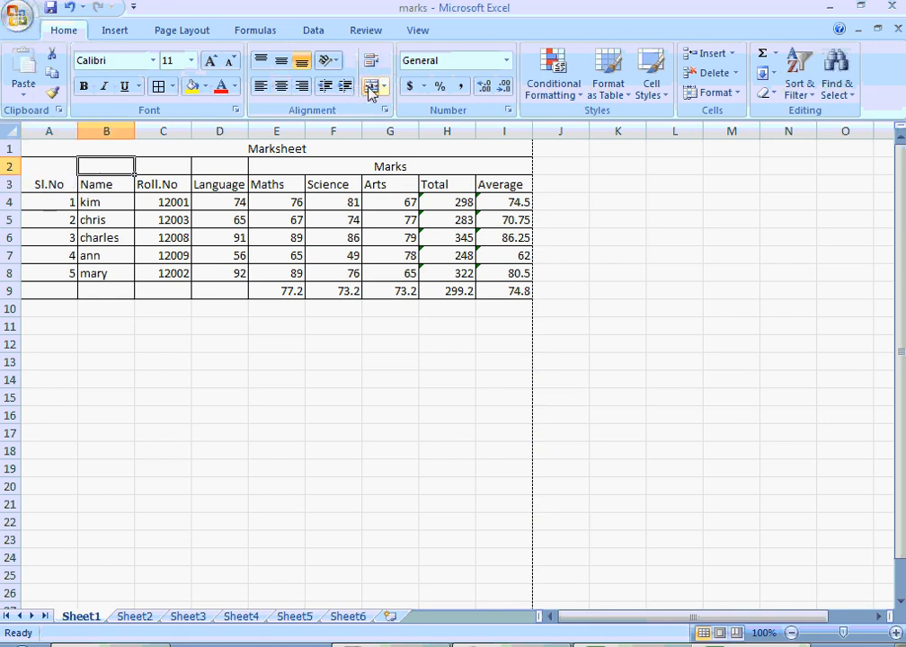
{"action": "key", "text": "shift+Down"}
{"action": "left_click", "coordinate": [371, 88]}
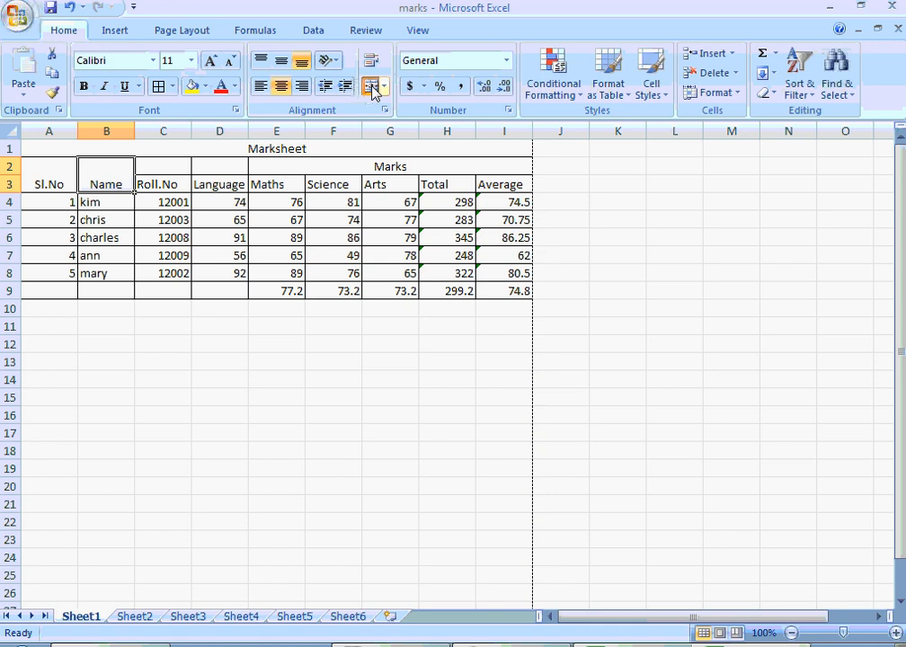
{"action": "key", "text": "Right"}
{"action": "key", "text": "shift+Down"}
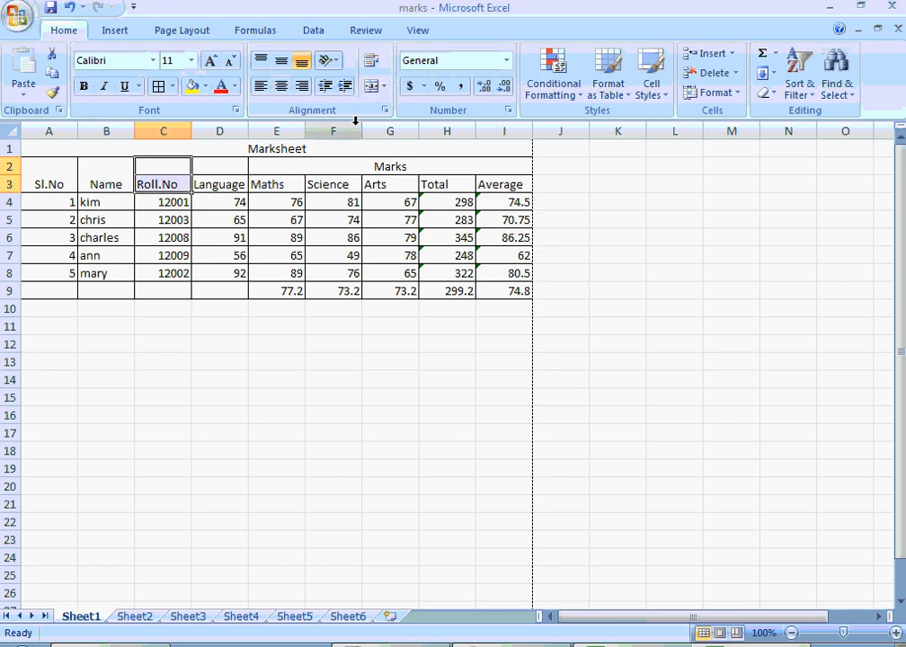
{"action": "left_click", "coordinate": [375, 94]}
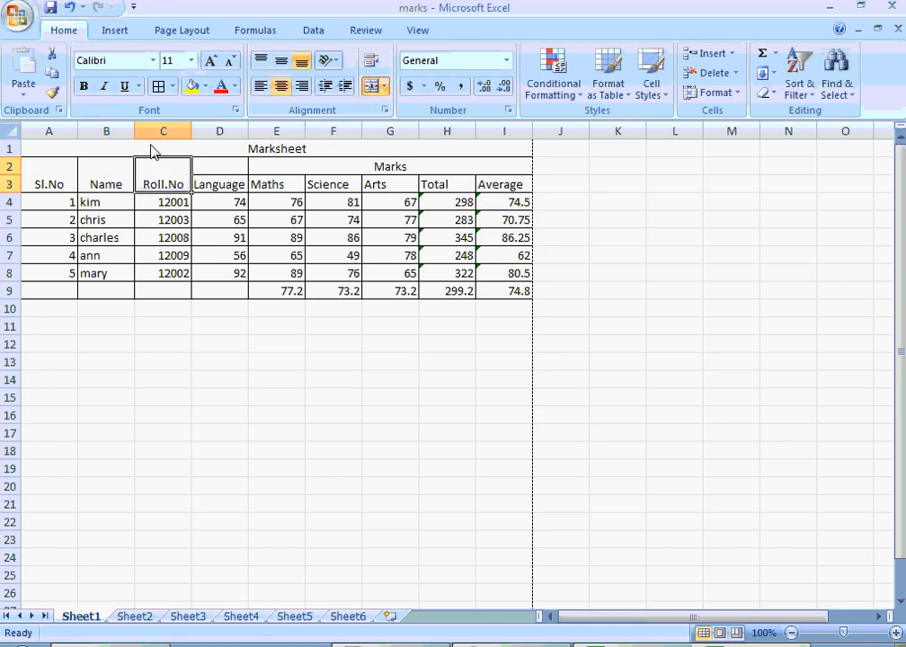
- Extend the merged and centered "Marks" heading over the Language column so it spans D2 to I2
{"action": "double_click", "coordinate": [233, 168]}
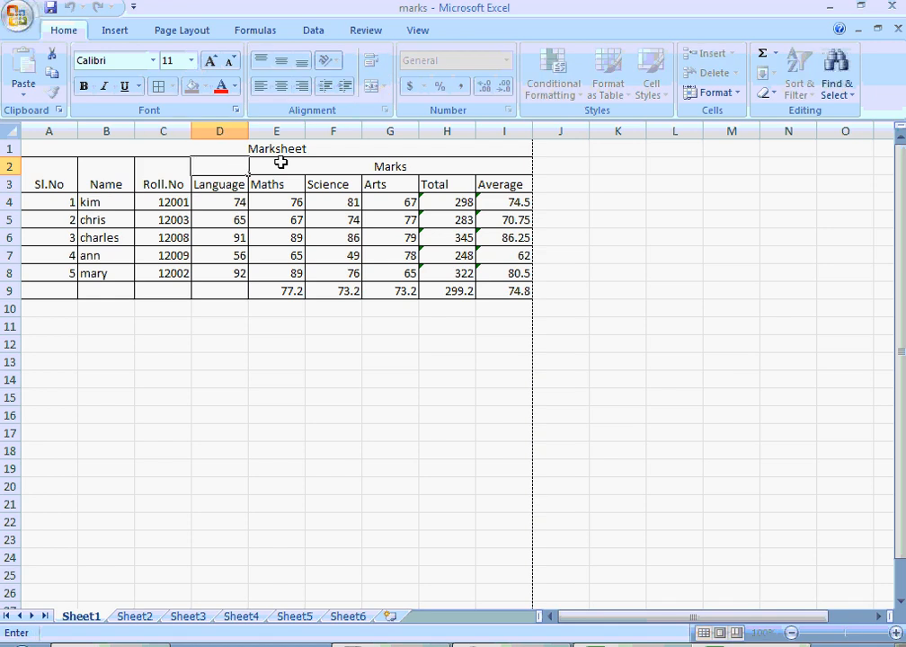
{"action": "left_click", "coordinate": [280, 162]}
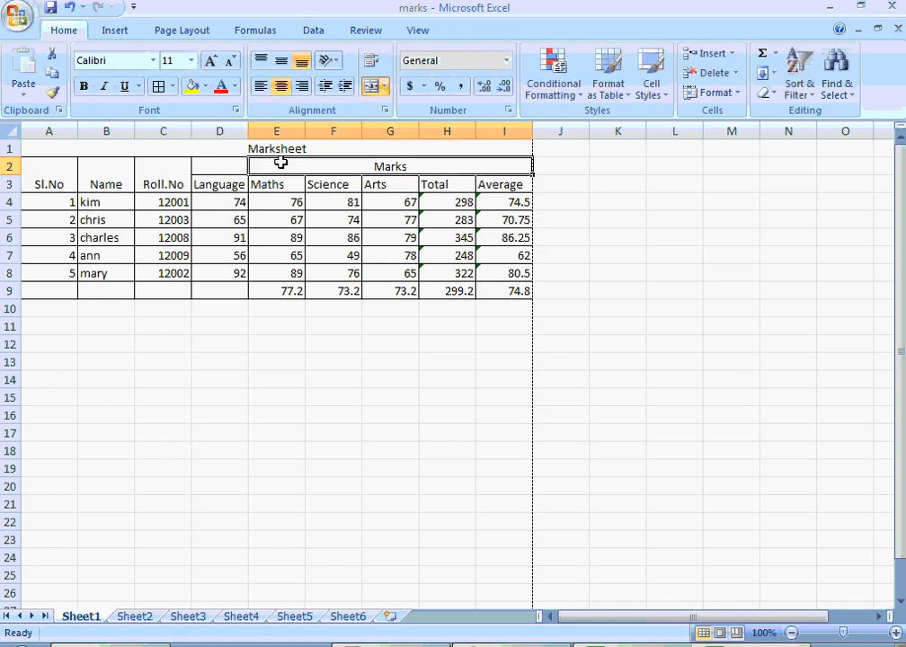
{"action": "key", "text": "shift+Left"}
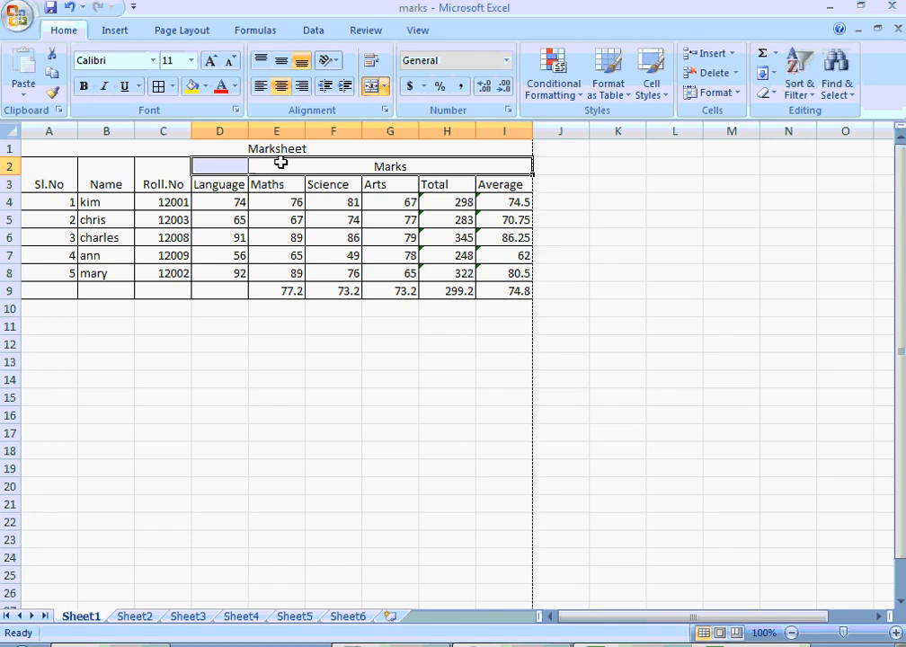
{"action": "left_click", "coordinate": [371, 87]}
{"action": "left_click", "coordinate": [371, 86]}
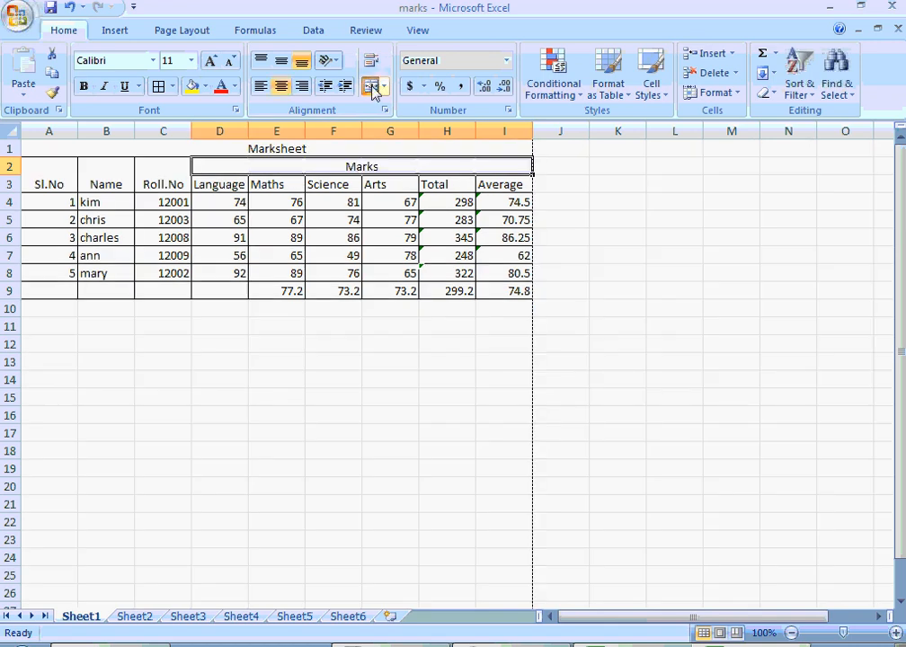
{"action": "left_click", "coordinate": [224, 414]}
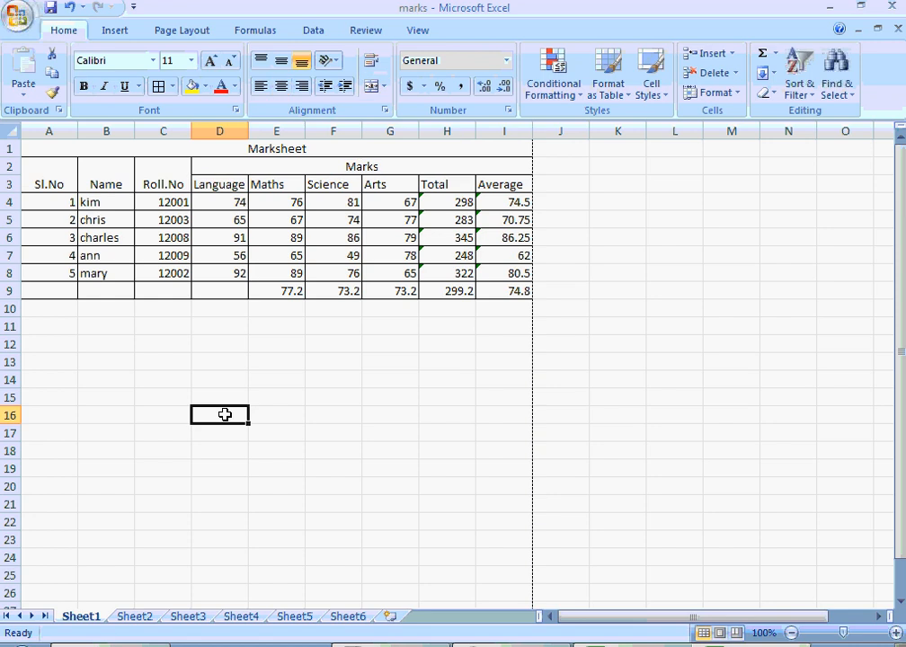
- Merge and center cells A9 to D9 and enter the label "Average" in the merged cell
{"action": "left_click", "coordinate": [57, 292]}
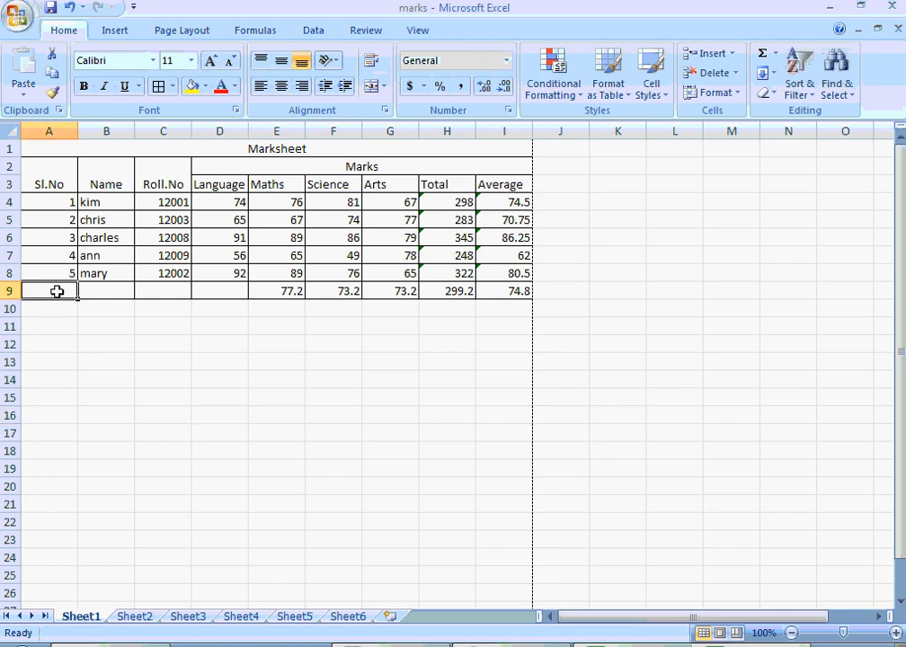
{"action": "key", "text": "ctrl+End"}
{"action": "key", "text": "Left"}
{"action": "key", "text": "Left"}
{"action": "key", "text": "Left"}
{"action": "key", "text": "Left"}
{"action": "key", "text": "Left"}
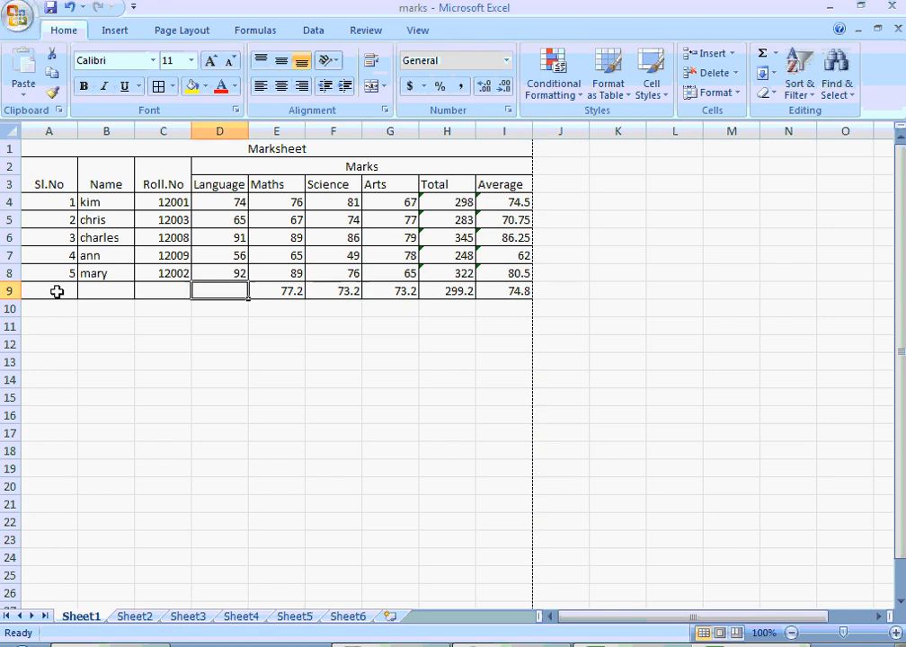
{"action": "key", "text": "shift+Left"}
{"action": "key", "text": "shift+Left"}
{"action": "key", "text": "shift+Left"}
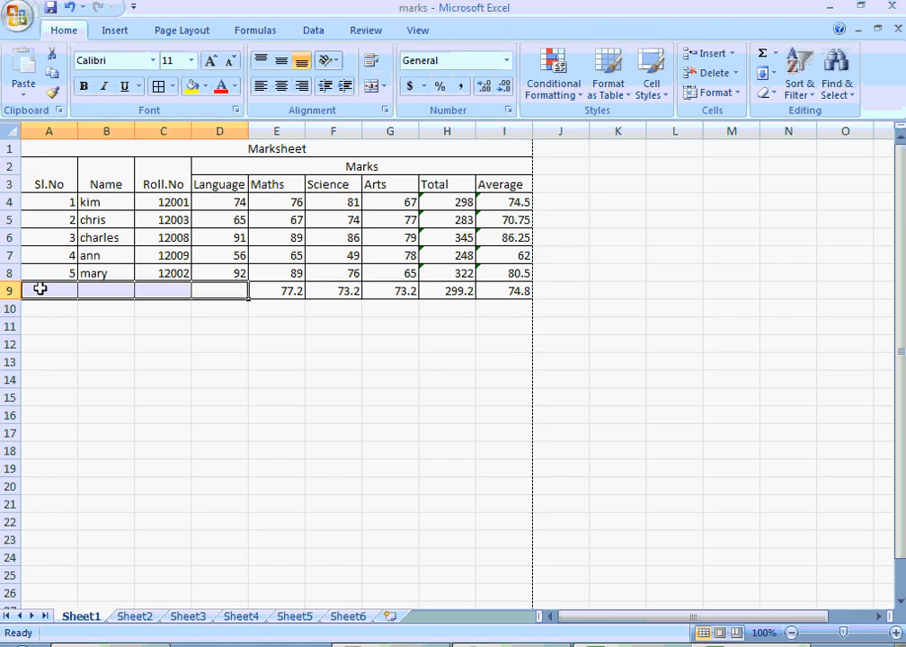
{"action": "left_click", "coordinate": [370, 86]}
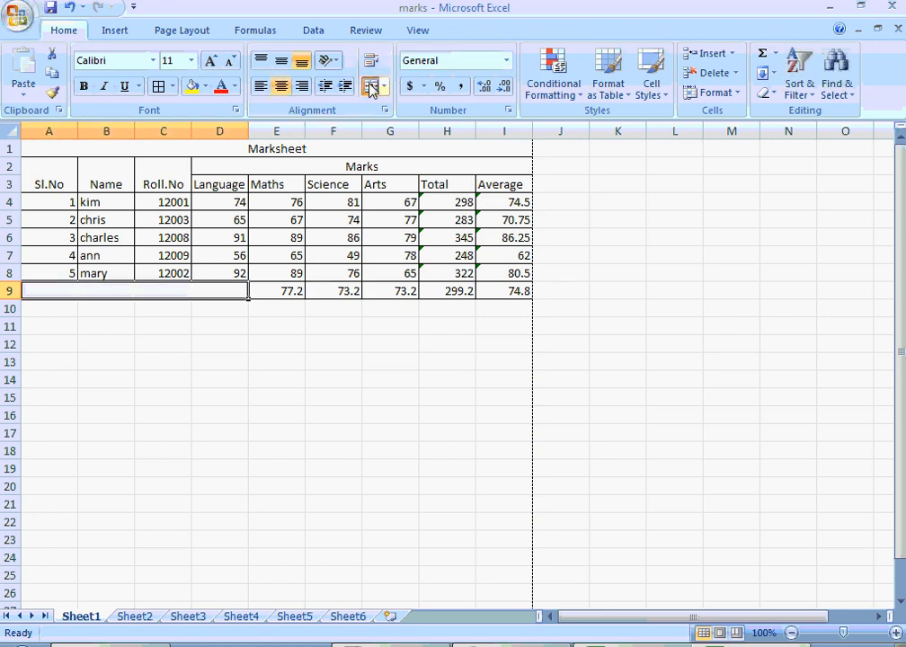
{"action": "type", "text": "Ave"}
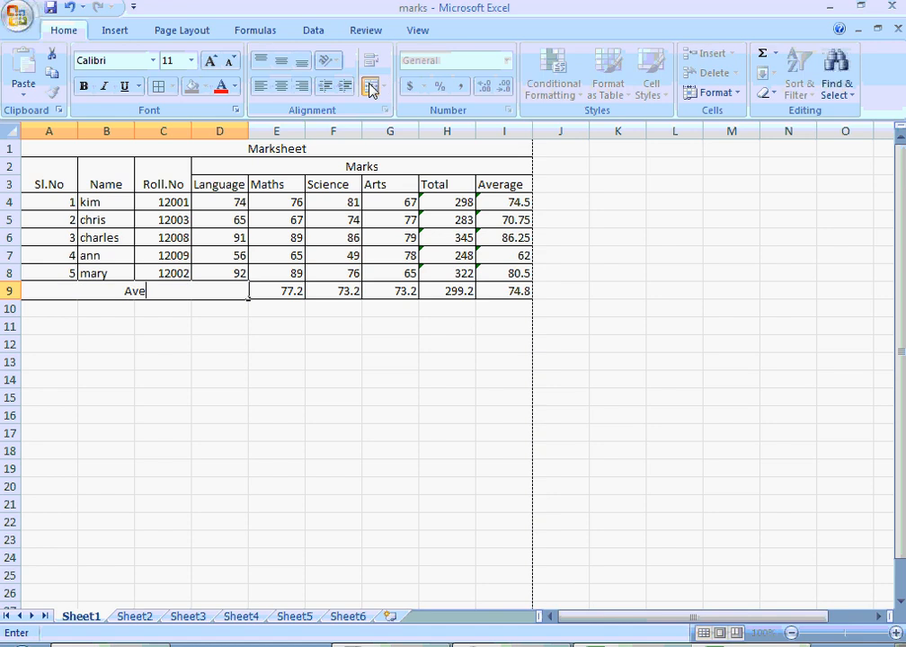
{"action": "type", "text": "rage"}
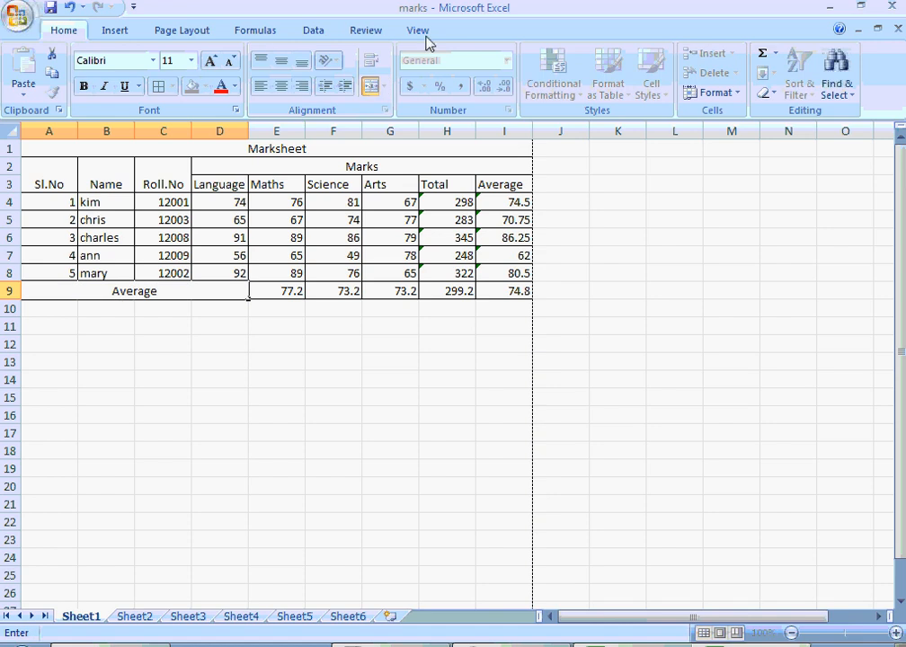
{"action": "left_click", "coordinate": [209, 364]}
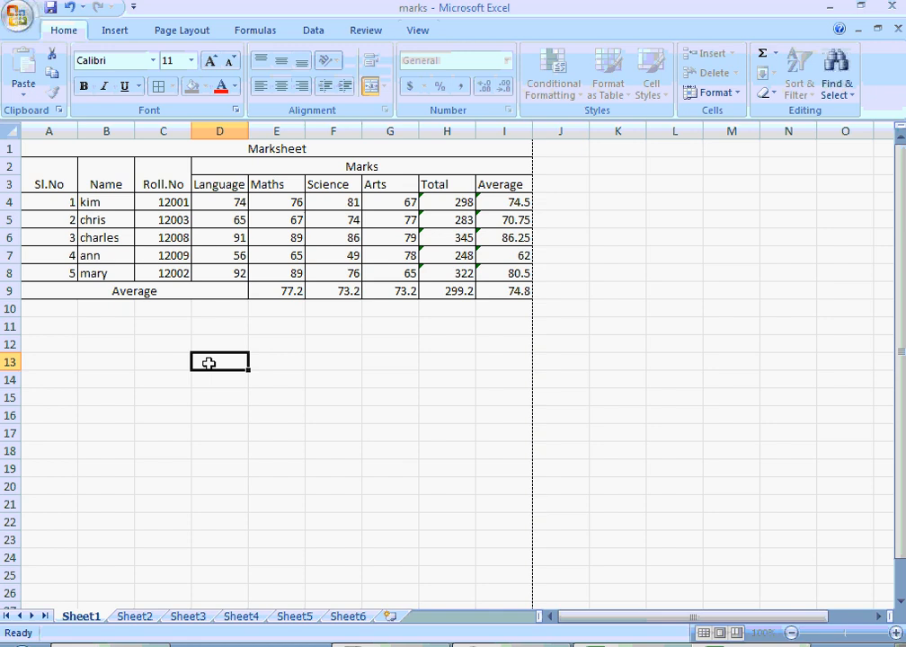
- Right-align the "Average" label in the merged cell A9 to D9
{"action": "left_click", "coordinate": [226, 283]}
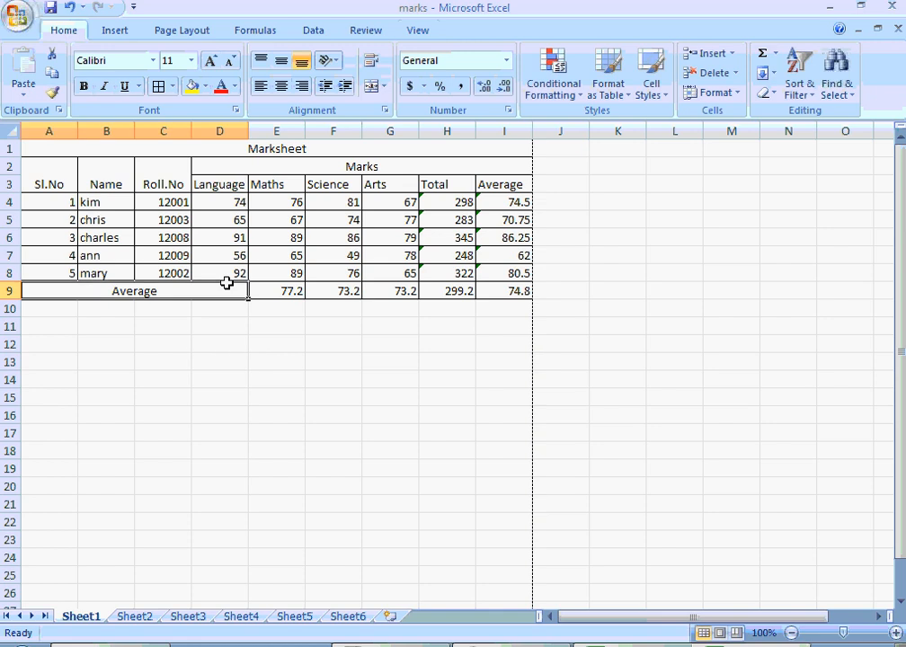
{"action": "left_click", "coordinate": [302, 87]}
{"action": "left_click", "coordinate": [347, 349]}
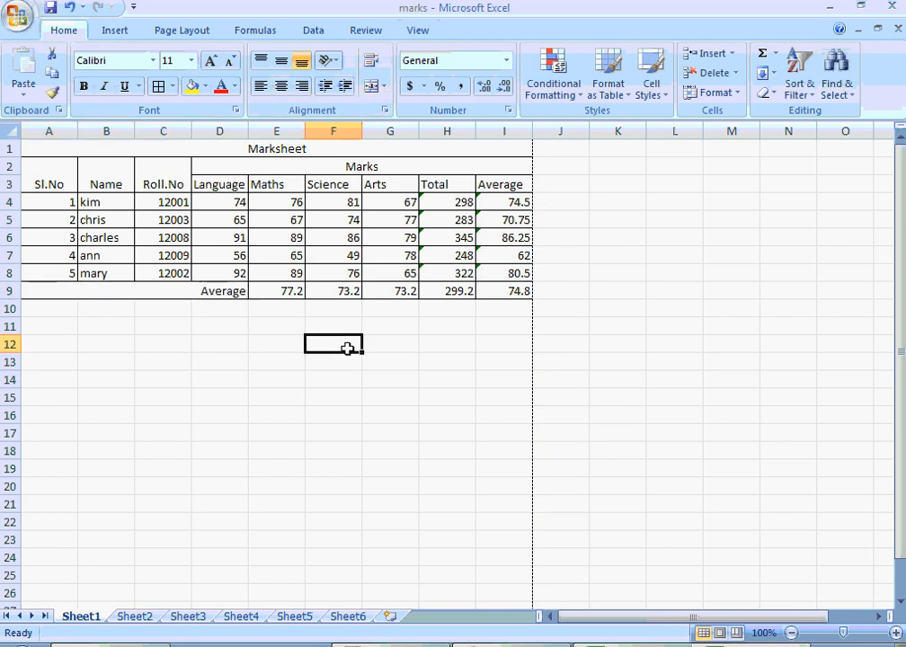